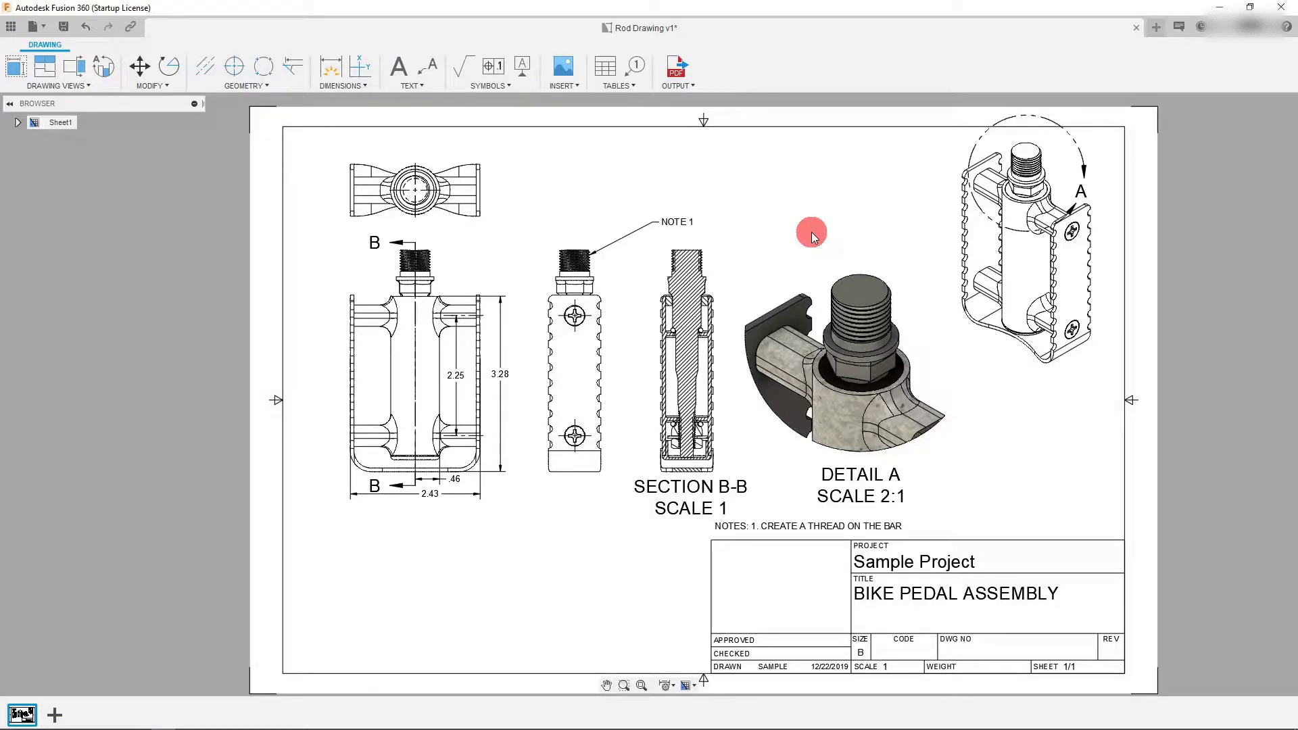
Shrink the Detail A boundary circle and centre it over the threaded spindle.
{"action": "left_click", "coordinate": [1075, 144]}
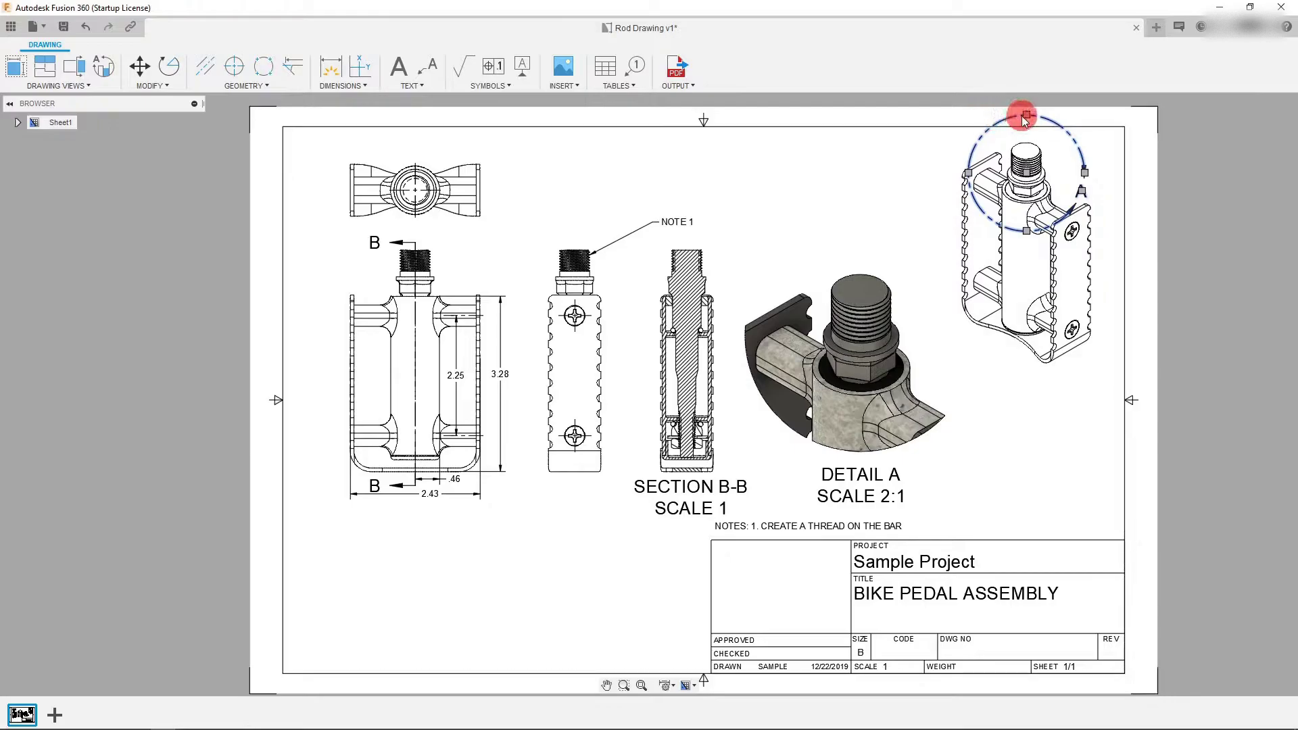
{"action": "left_click_drag", "start_coordinate": [1027, 120], "coordinate": [1032, 138]}
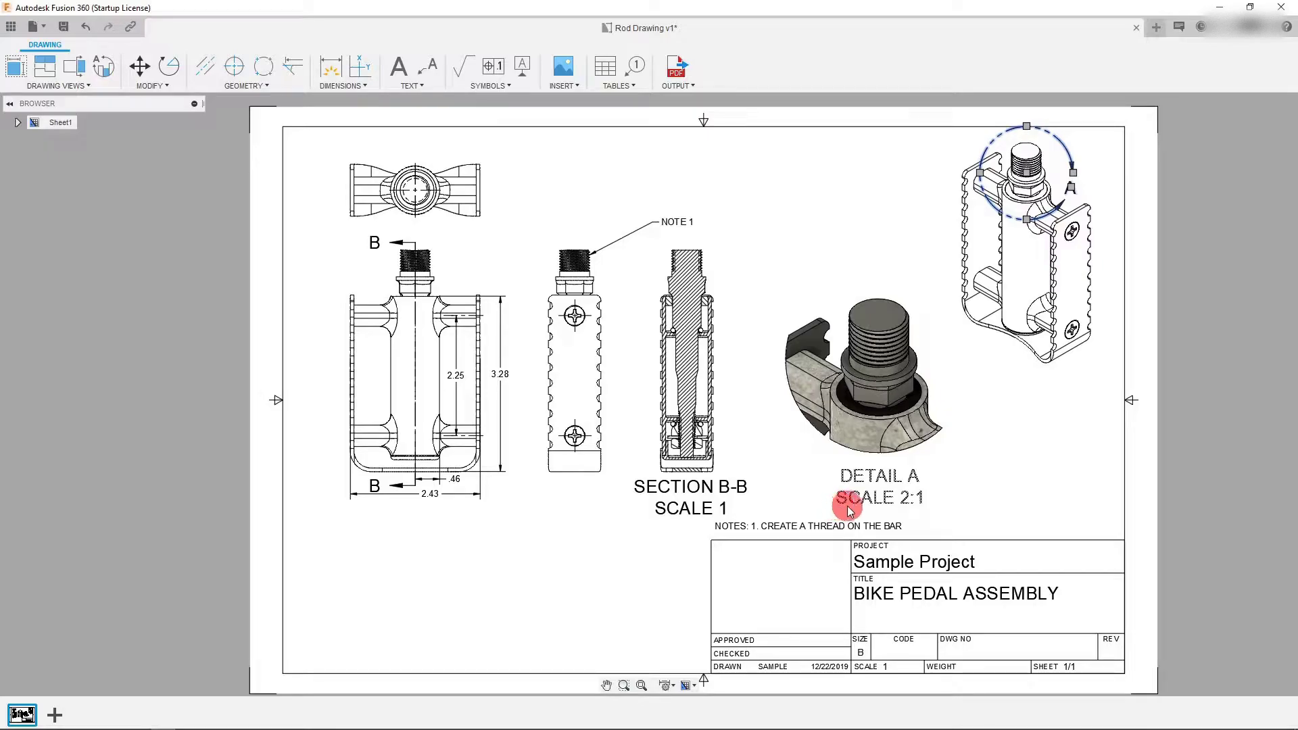
Reduce the DETAIL A label text to 0.12 in height.
{"action": "double_click", "coordinate": [891, 501]}
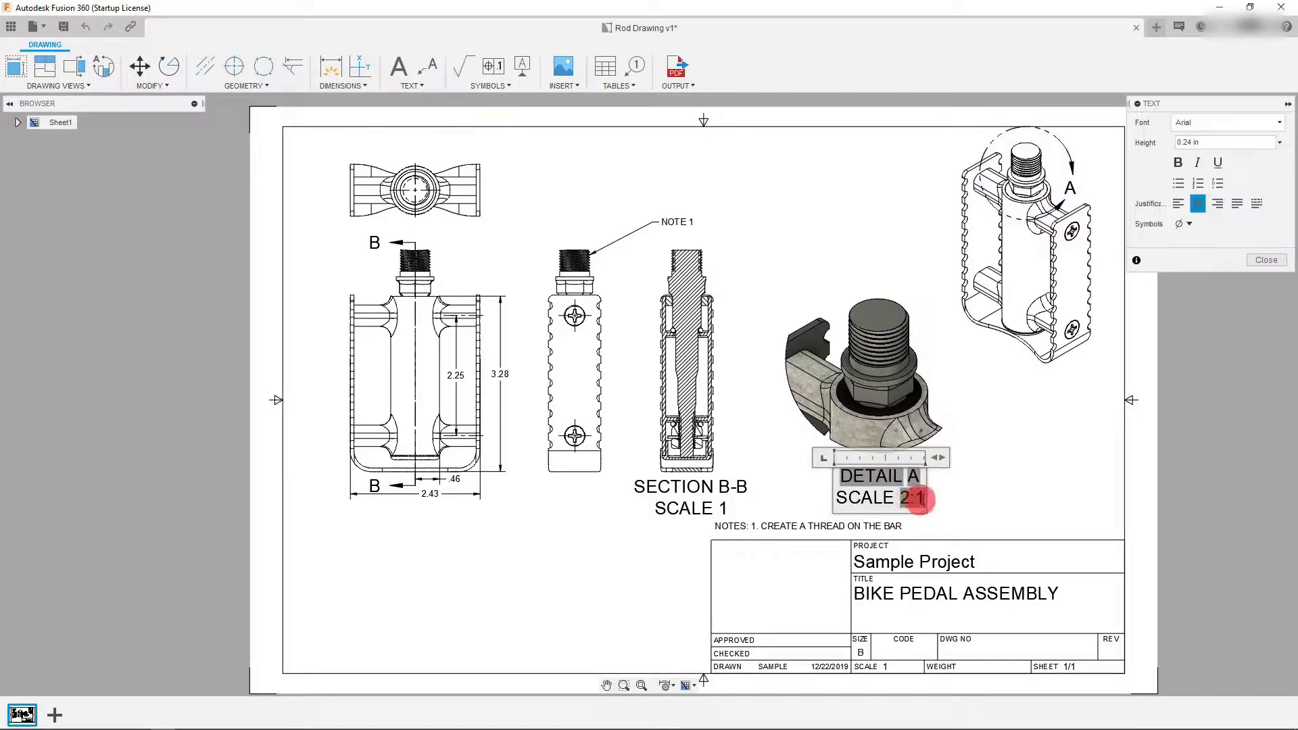
{"action": "left_click_drag", "start_coordinate": [900, 500], "coordinate": [840, 482]}
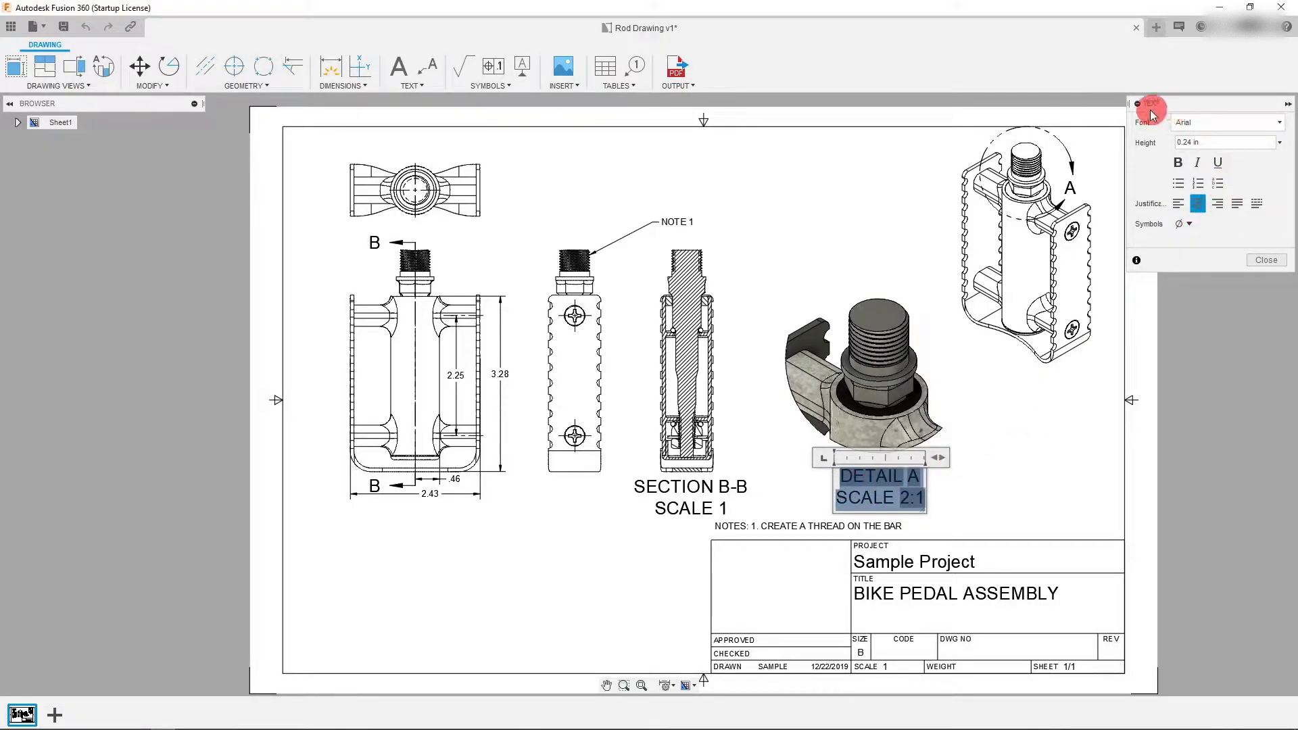
{"action": "left_click", "coordinate": [1278, 141]}
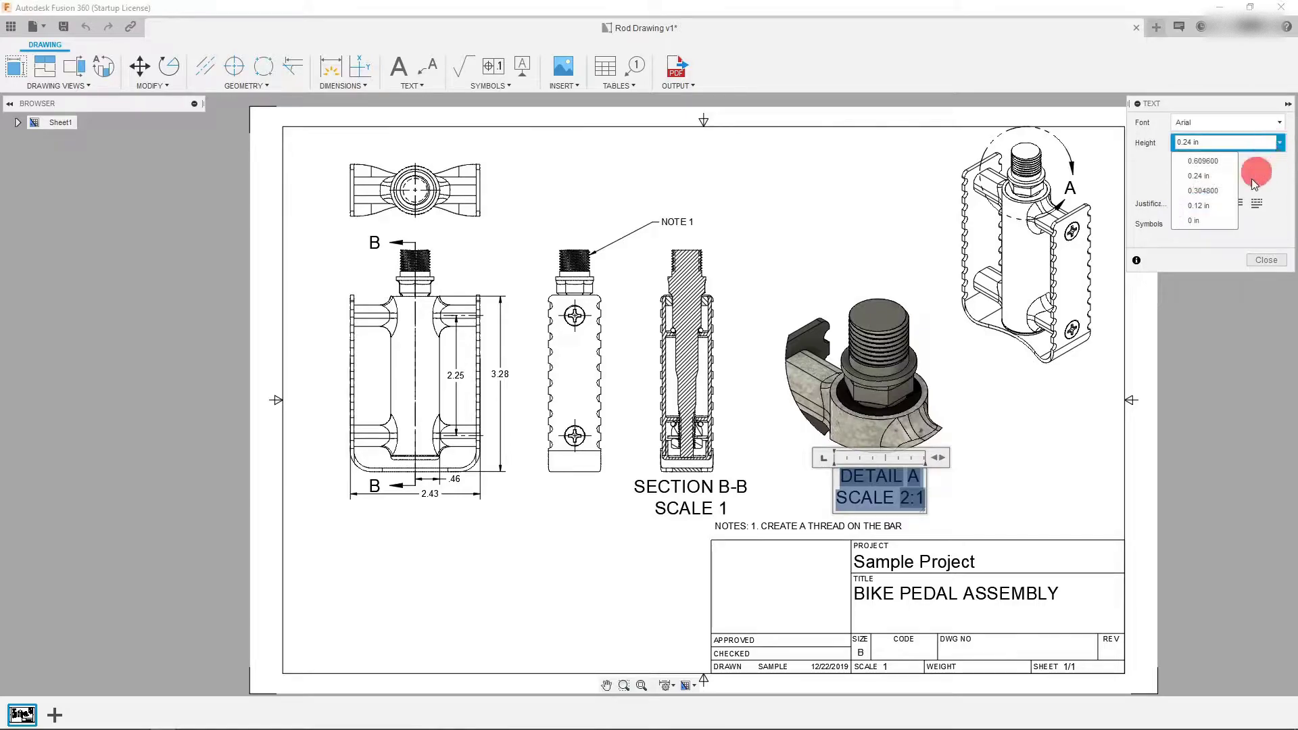
{"action": "left_click", "coordinate": [1213, 207]}
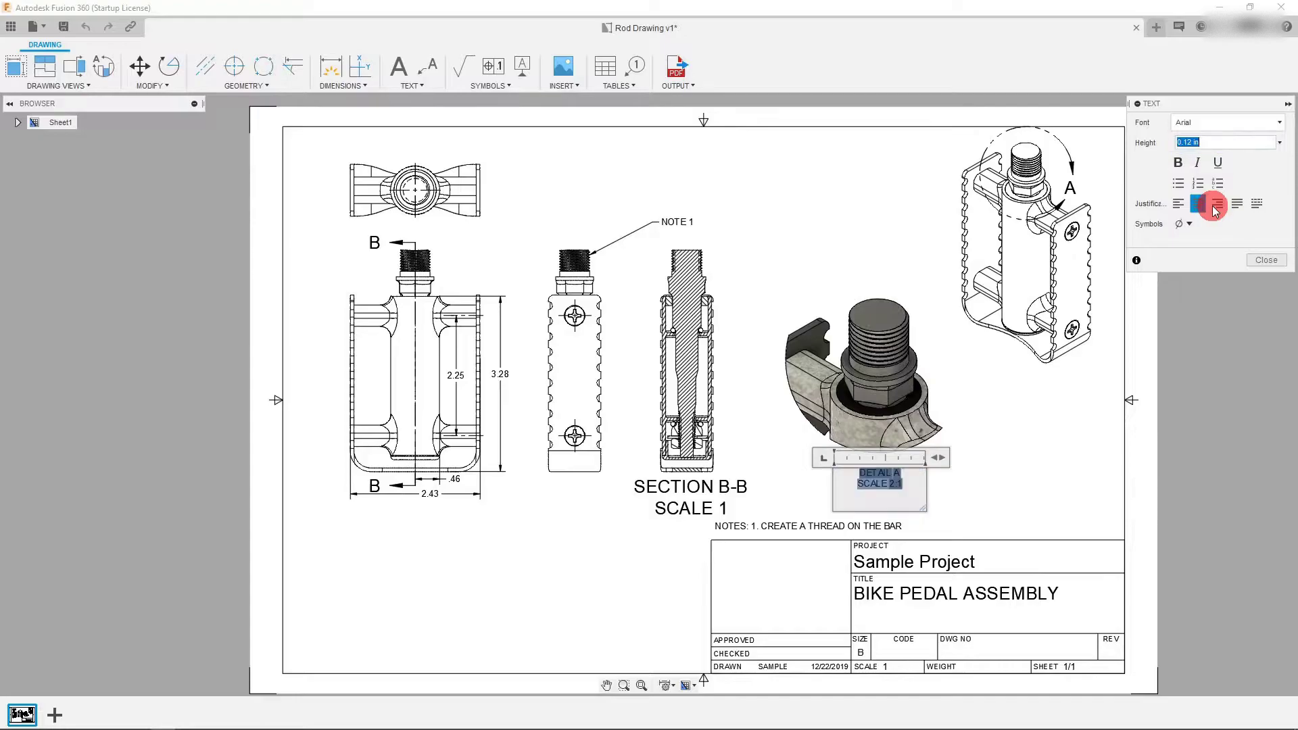
{"action": "left_click", "coordinate": [1267, 260]}
Reduce the SECTION B-B label text to 0.12 in height, keeping Arial as the font.
{"action": "double_click", "coordinate": [725, 507]}
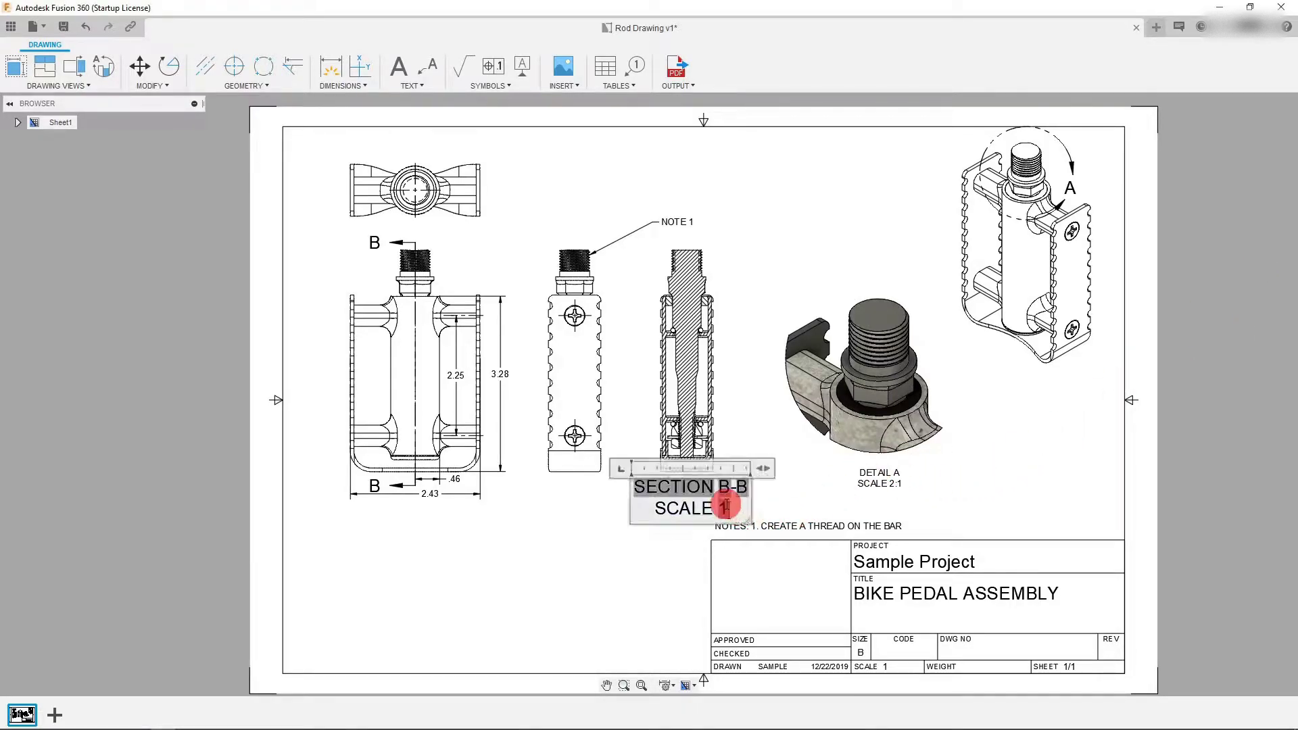
{"action": "left_click_drag", "start_coordinate": [732, 509], "coordinate": [633, 480]}
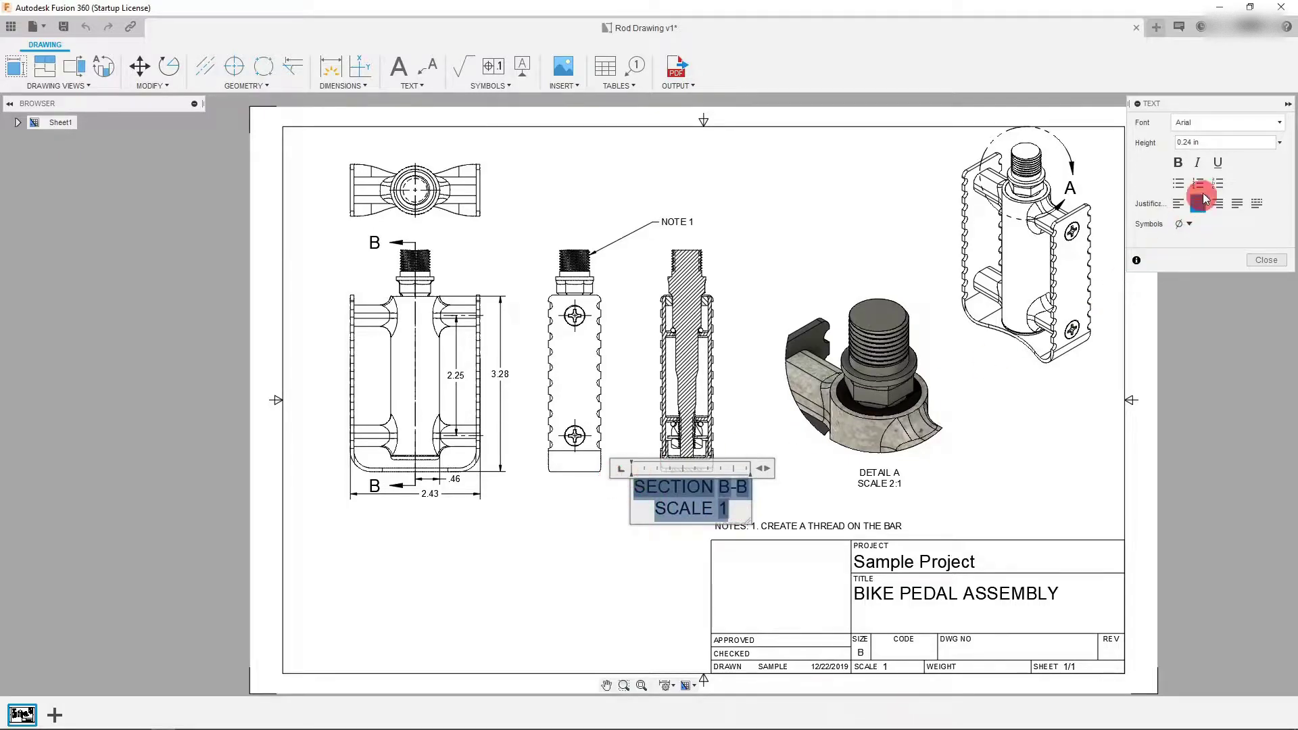
{"action": "left_click", "coordinate": [1280, 143]}
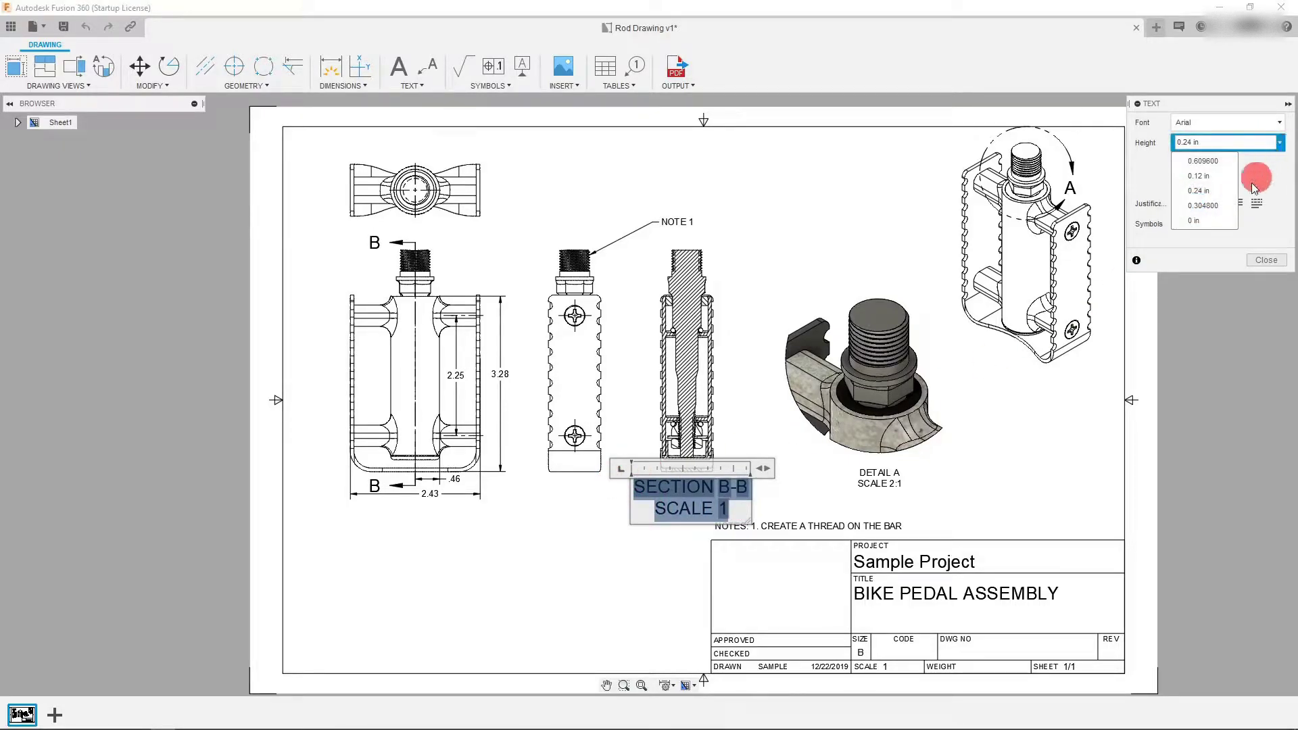
{"action": "left_click", "coordinate": [1217, 181]}
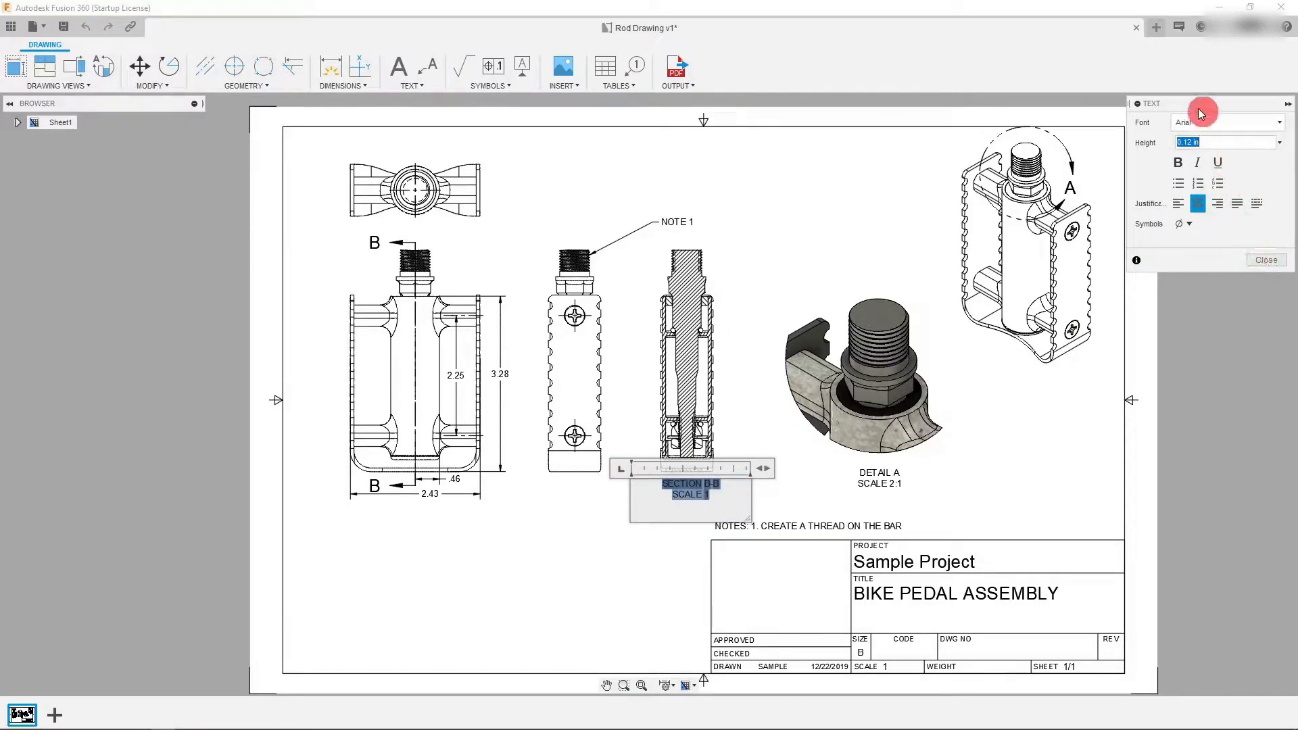
{"action": "left_click", "coordinate": [1177, 126]}
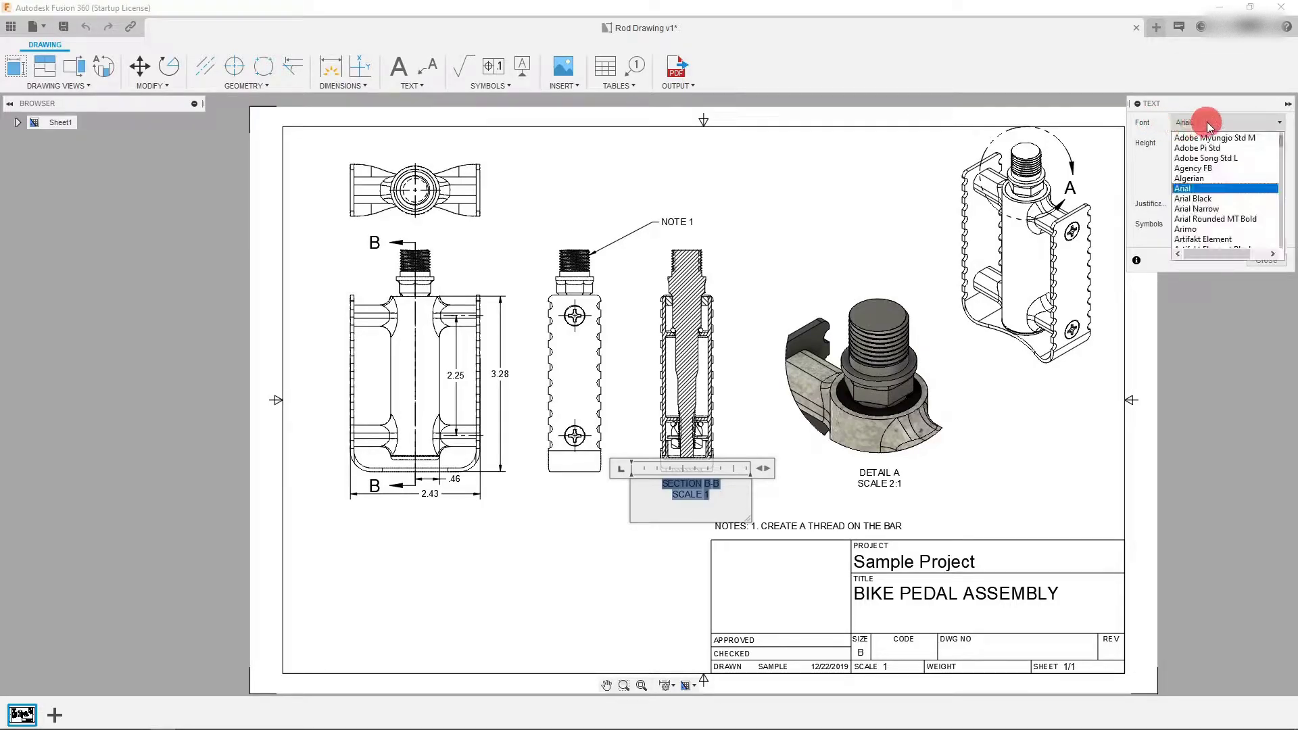
{"action": "left_click", "coordinate": [1208, 125]}
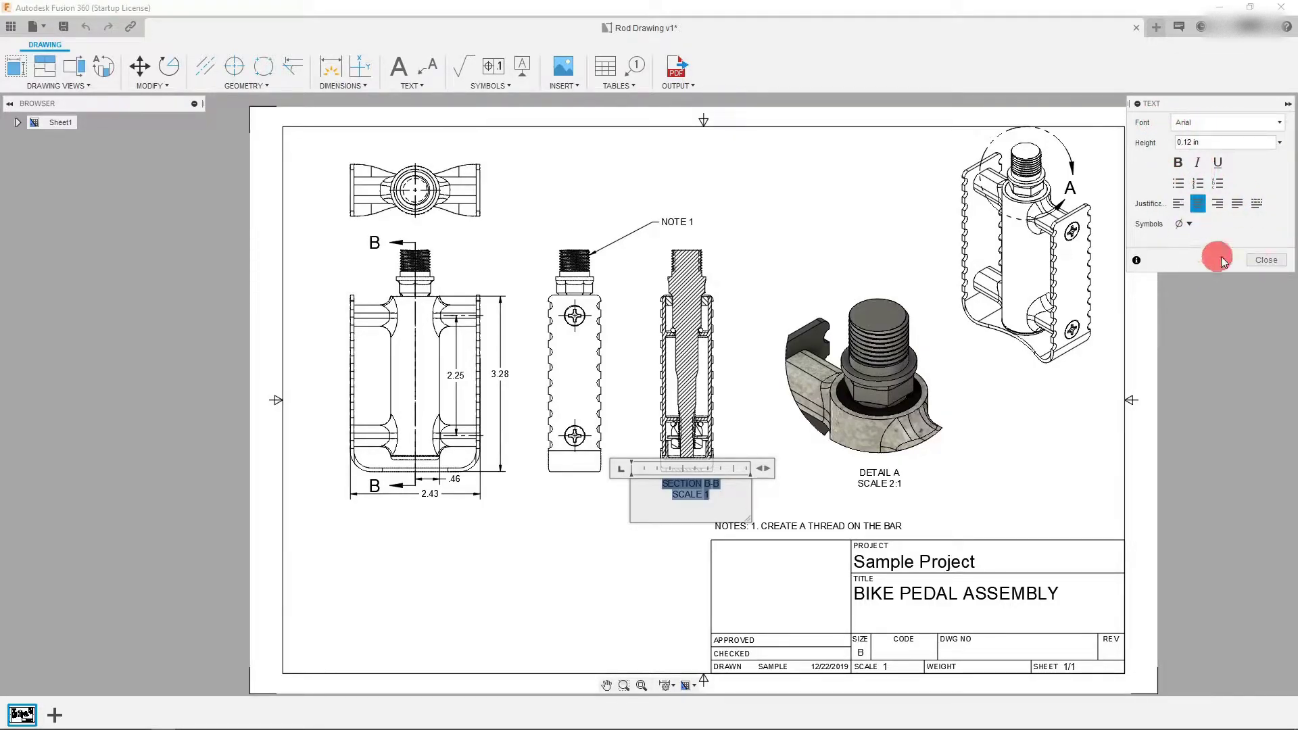
{"action": "left_click", "coordinate": [1267, 264]}
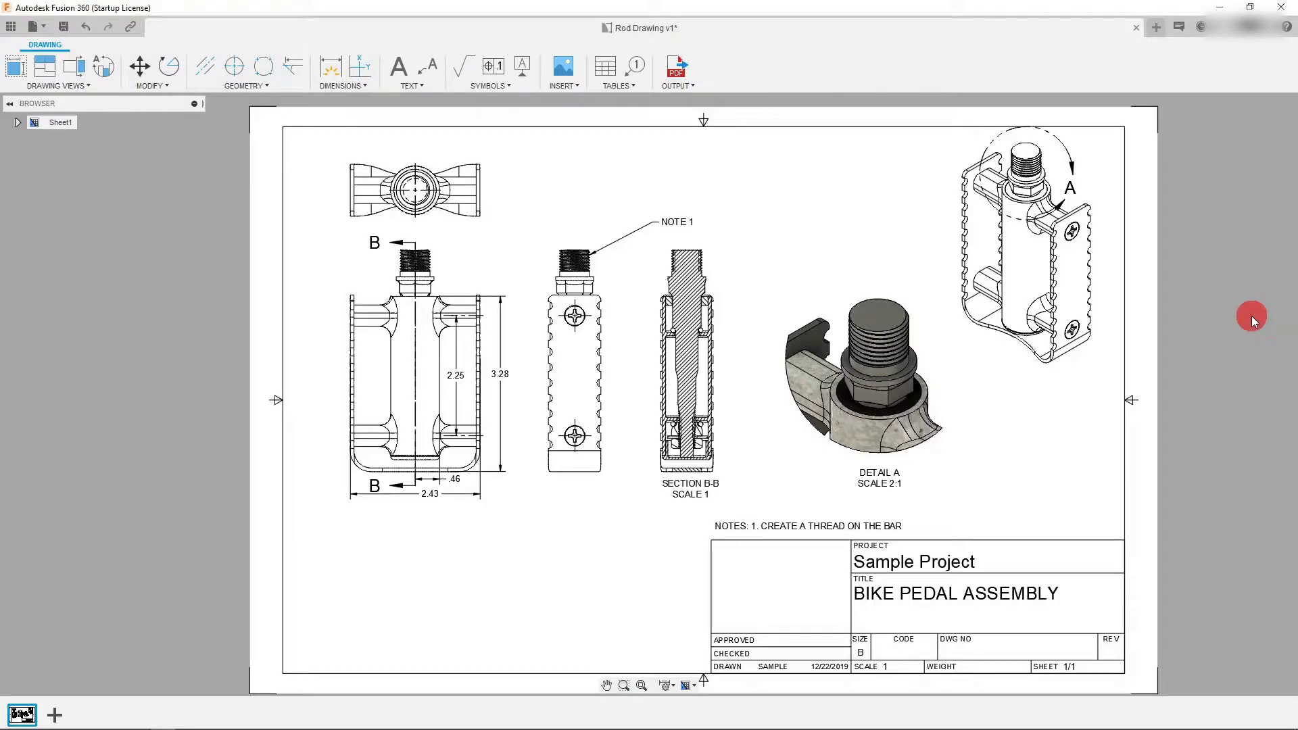
{"action": "left_click", "coordinate": [823, 394]}
{"action": "left_click", "coordinate": [769, 403]}
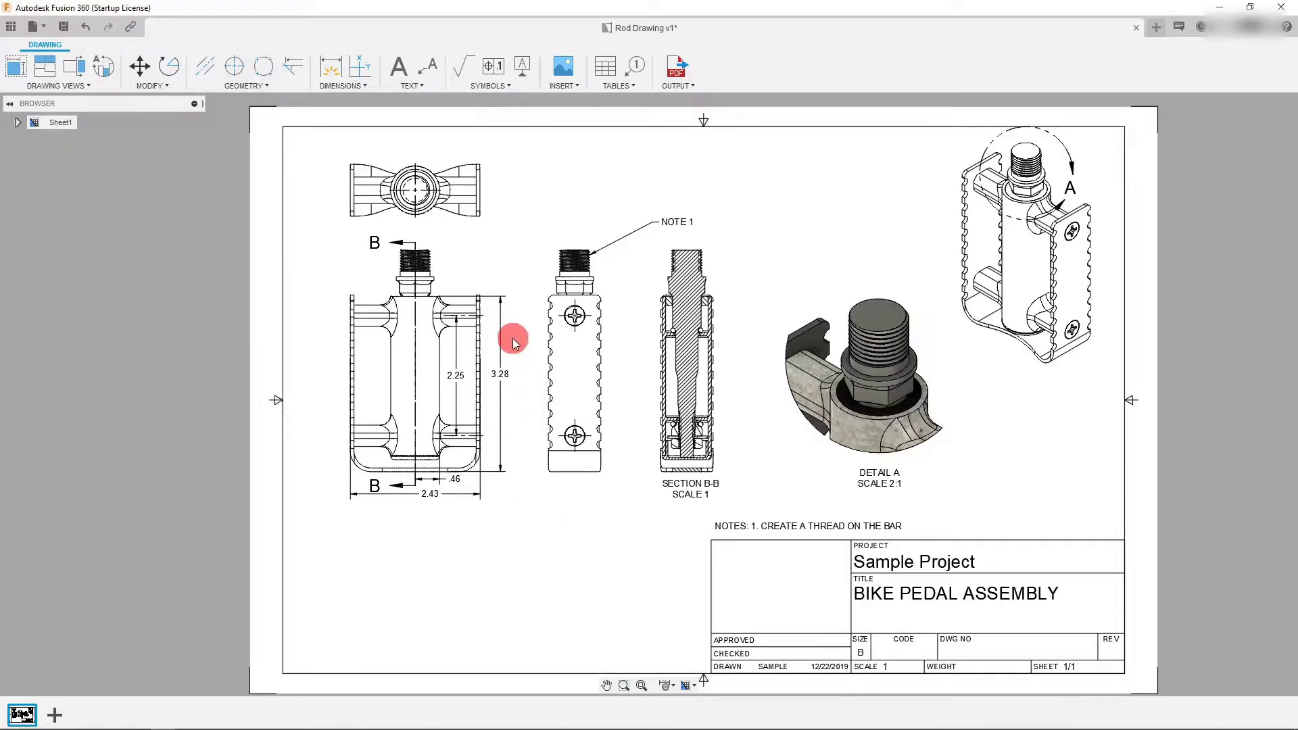
Zoom in on the middle side view of the pedal.
{"action": "scroll", "coordinate": [514, 338], "scroll_direction": "up", "scroll_amount": 1}
{"action": "scroll", "coordinate": [511, 311], "scroll_direction": "up", "scroll_amount": 4}
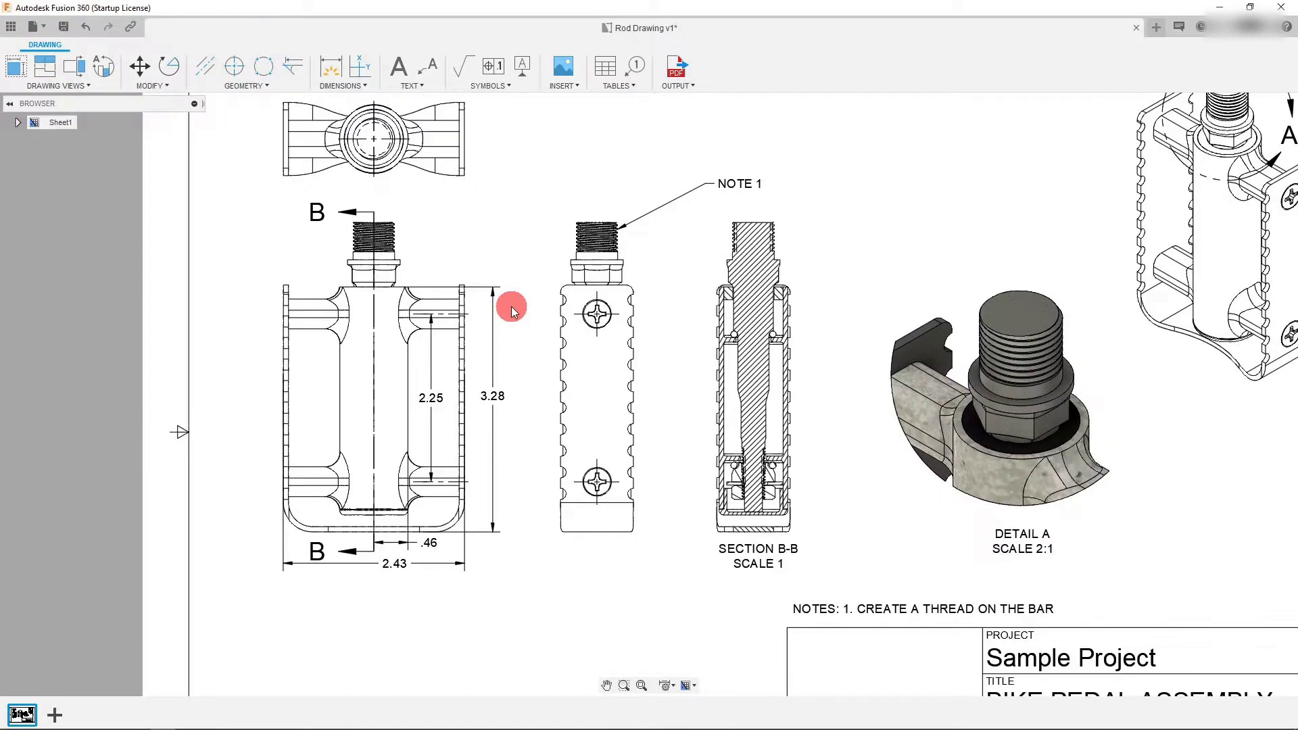
{"action": "left_click", "coordinate": [633, 355]}
{"action": "scroll", "coordinate": [634, 354], "scroll_direction": "up", "scroll_amount": 1}
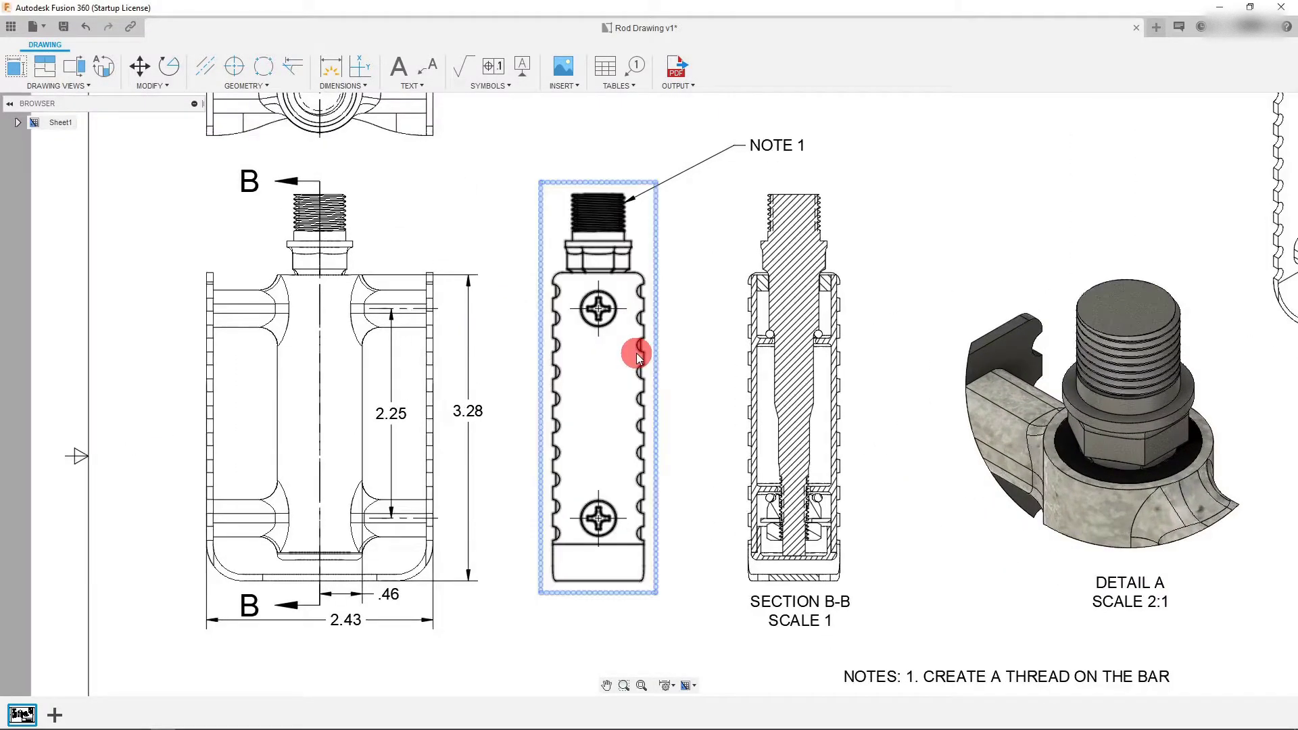
{"action": "scroll", "coordinate": [639, 351], "scroll_direction": "up", "scroll_amount": 1}
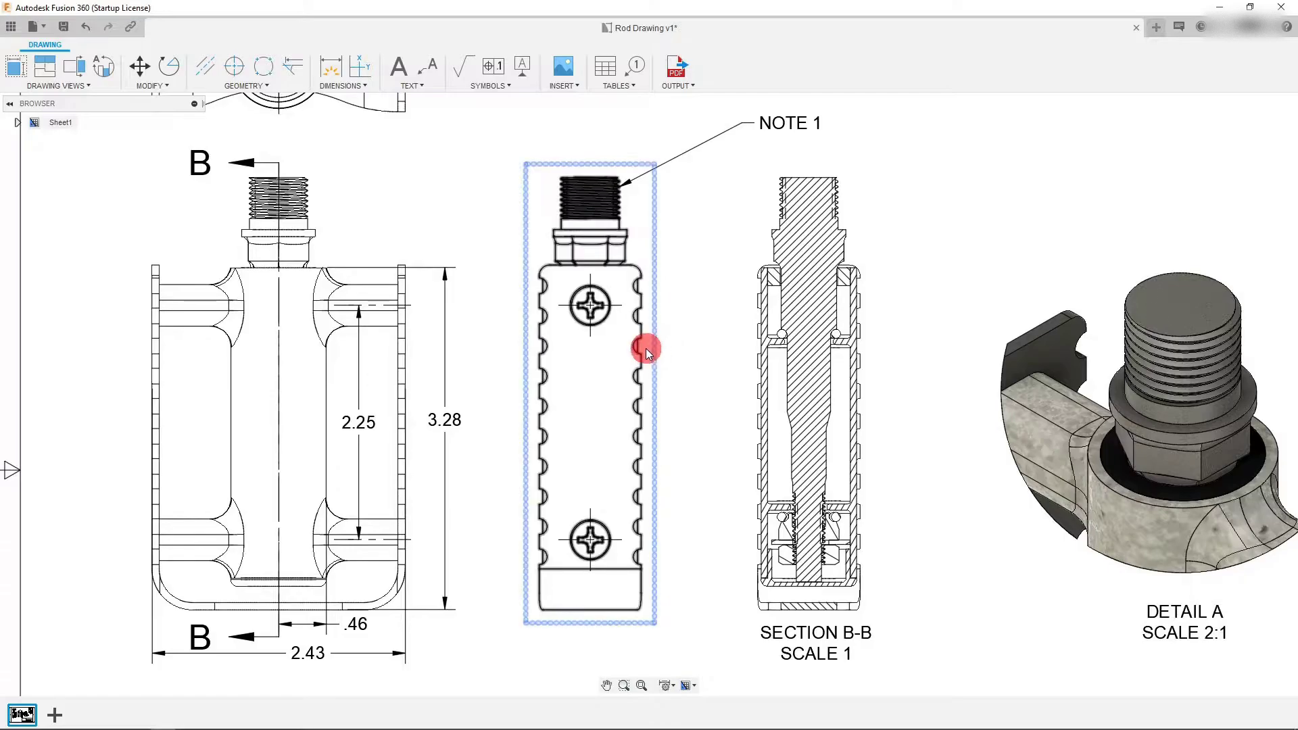
{"action": "left_click", "coordinate": [681, 339]}
{"action": "left_click", "coordinate": [348, 131]}
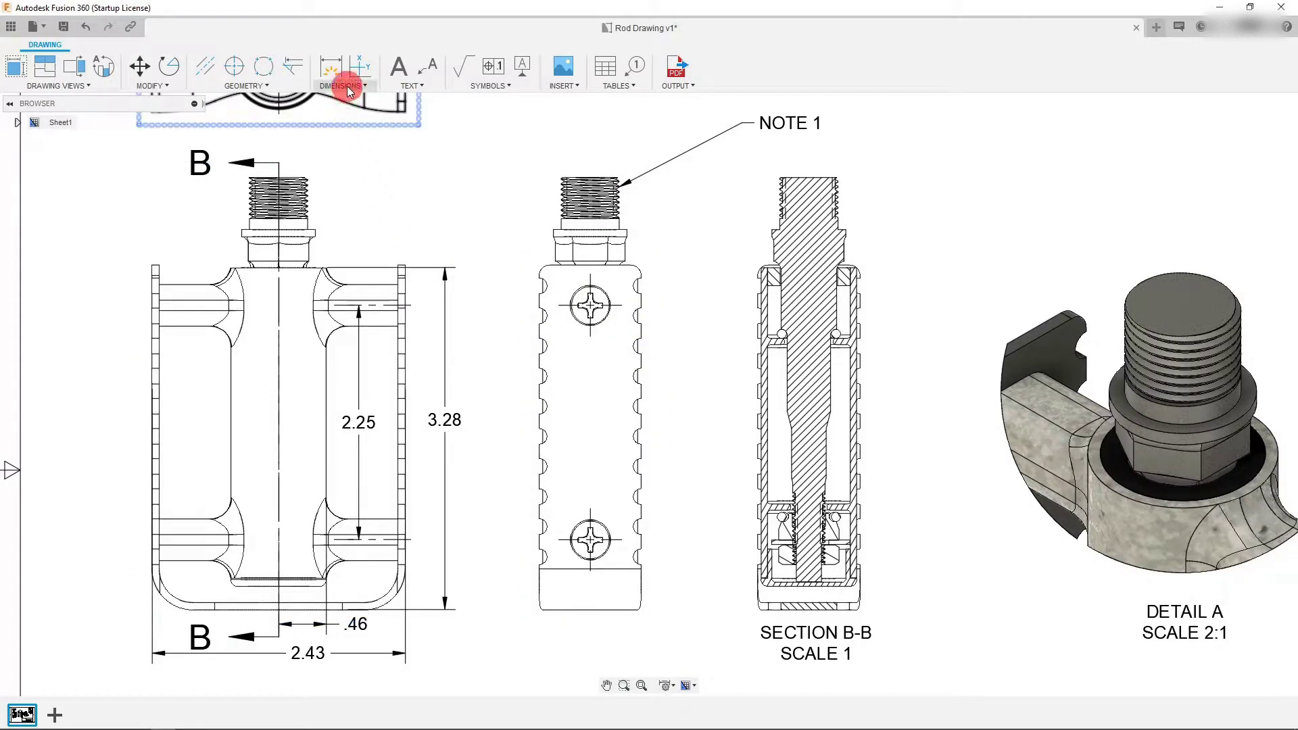
Add a Ø.39 diameter dimension to the upper screw hole in the side view.
{"action": "left_click", "coordinate": [349, 90]}
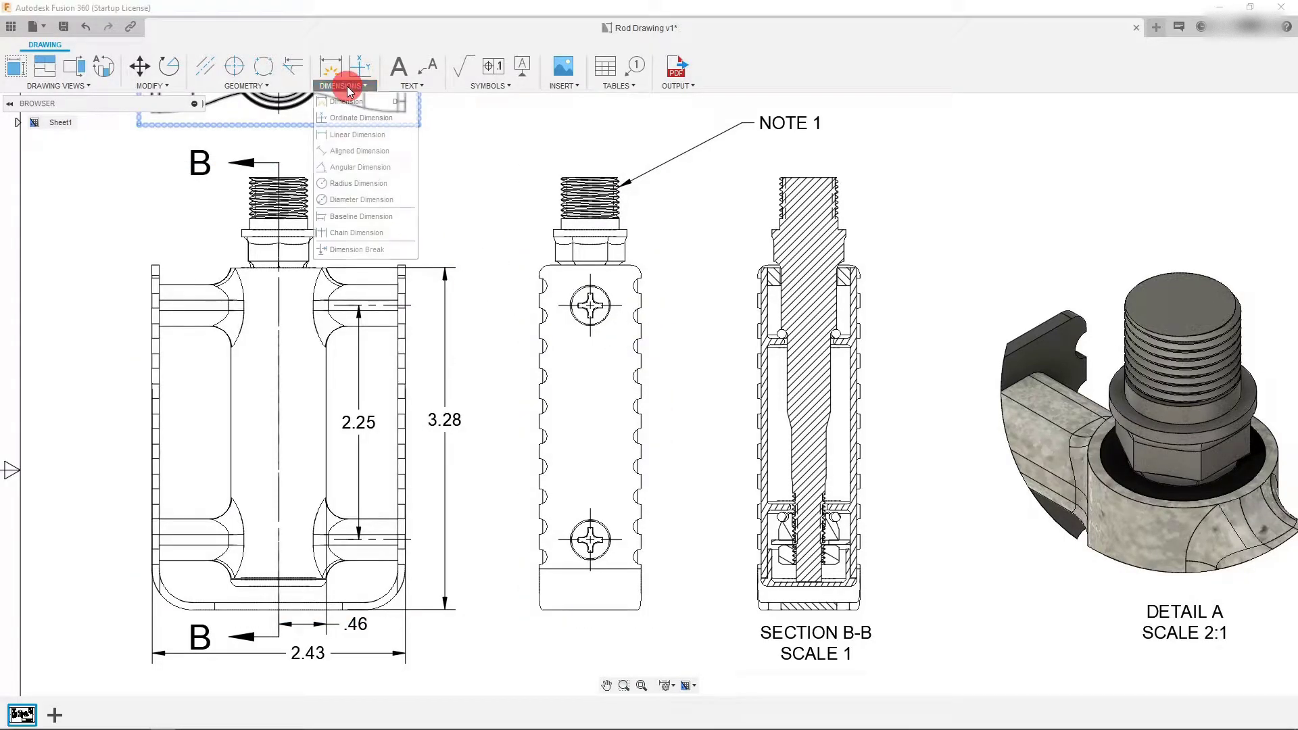
{"action": "left_click", "coordinate": [358, 200]}
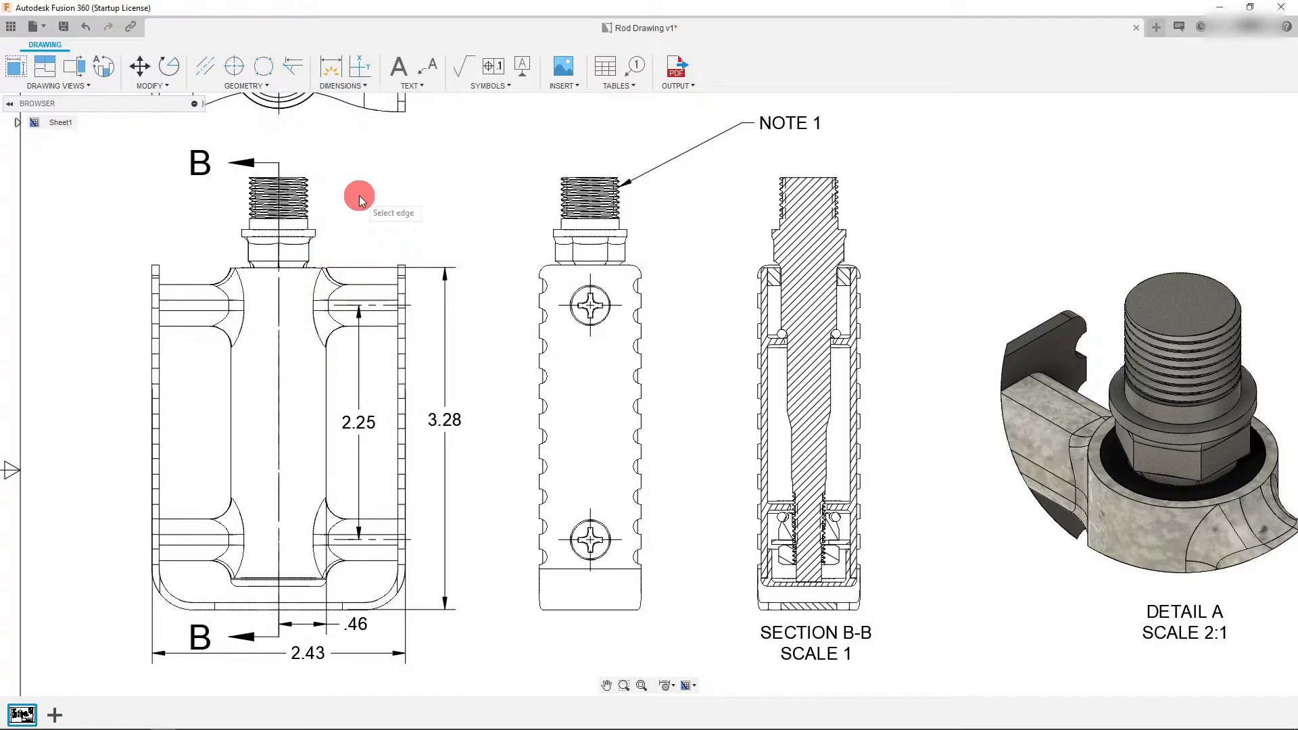
{"action": "scroll", "coordinate": [612, 310], "scroll_direction": "up", "scroll_amount": 5}
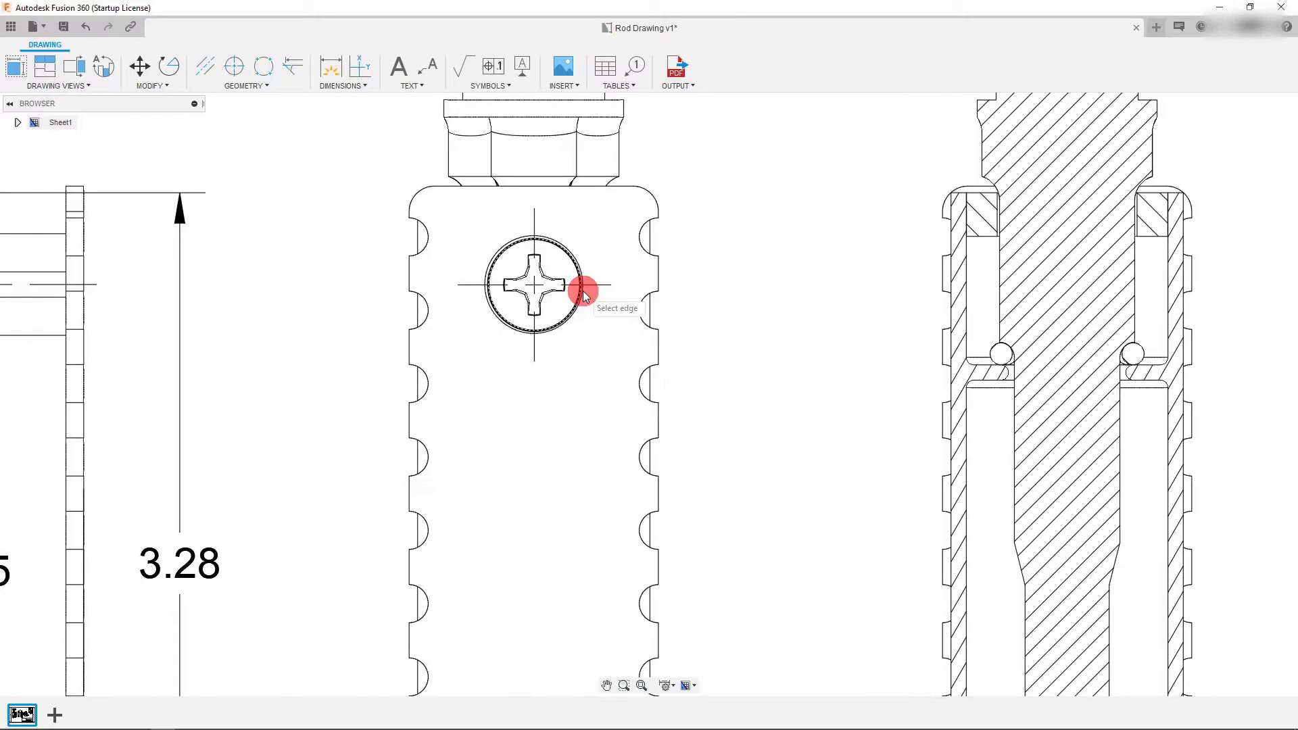
{"action": "scroll", "coordinate": [583, 291], "scroll_direction": "up", "scroll_amount": 4}
{"action": "left_click", "coordinate": [567, 318]}
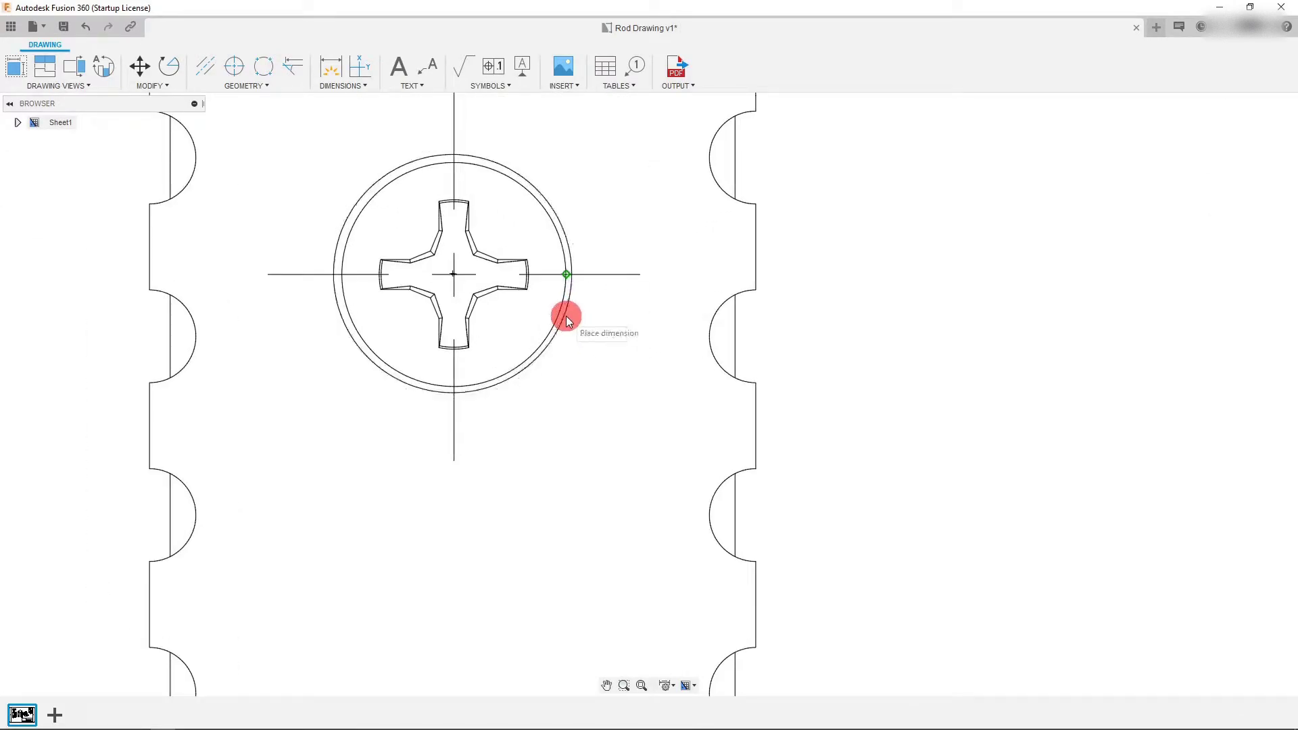
{"action": "scroll", "coordinate": [595, 339], "scroll_direction": "down", "scroll_amount": 6}
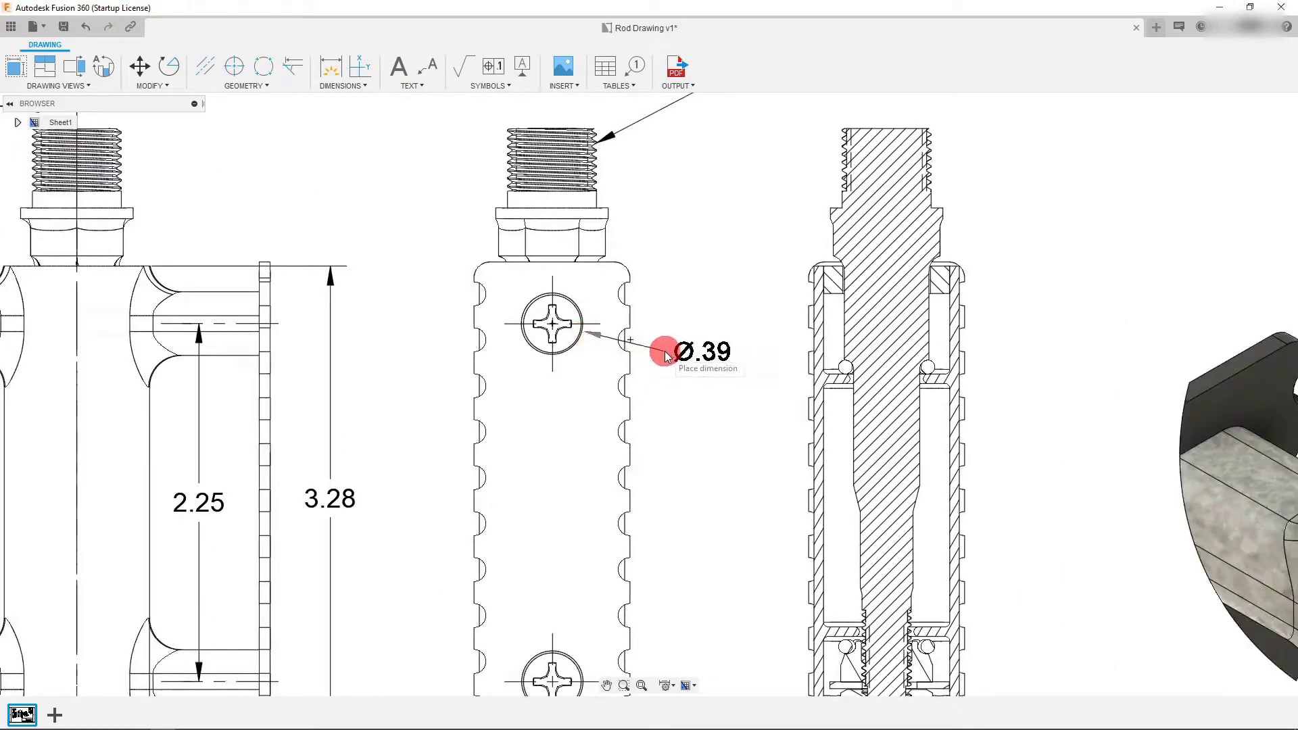
{"action": "left_click", "coordinate": [667, 353]}
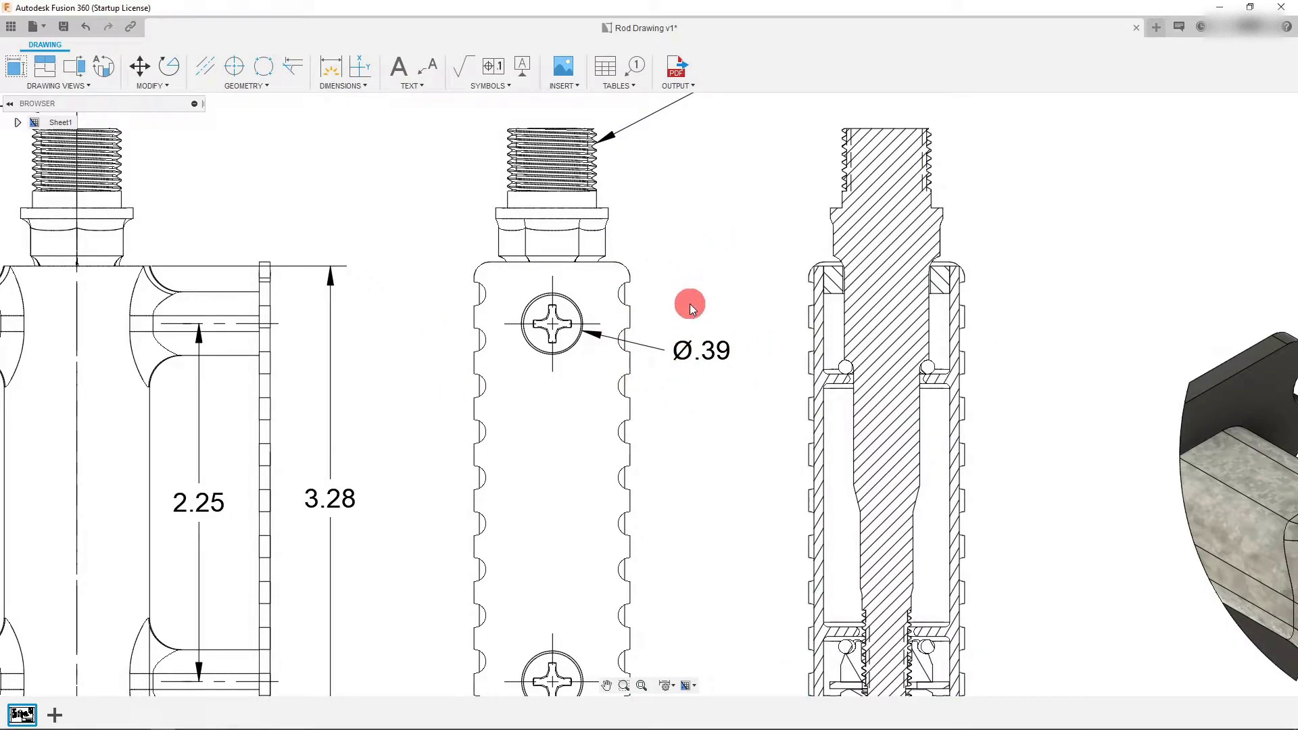
{"action": "scroll", "coordinate": [690, 303], "scroll_direction": "down", "scroll_amount": 3}
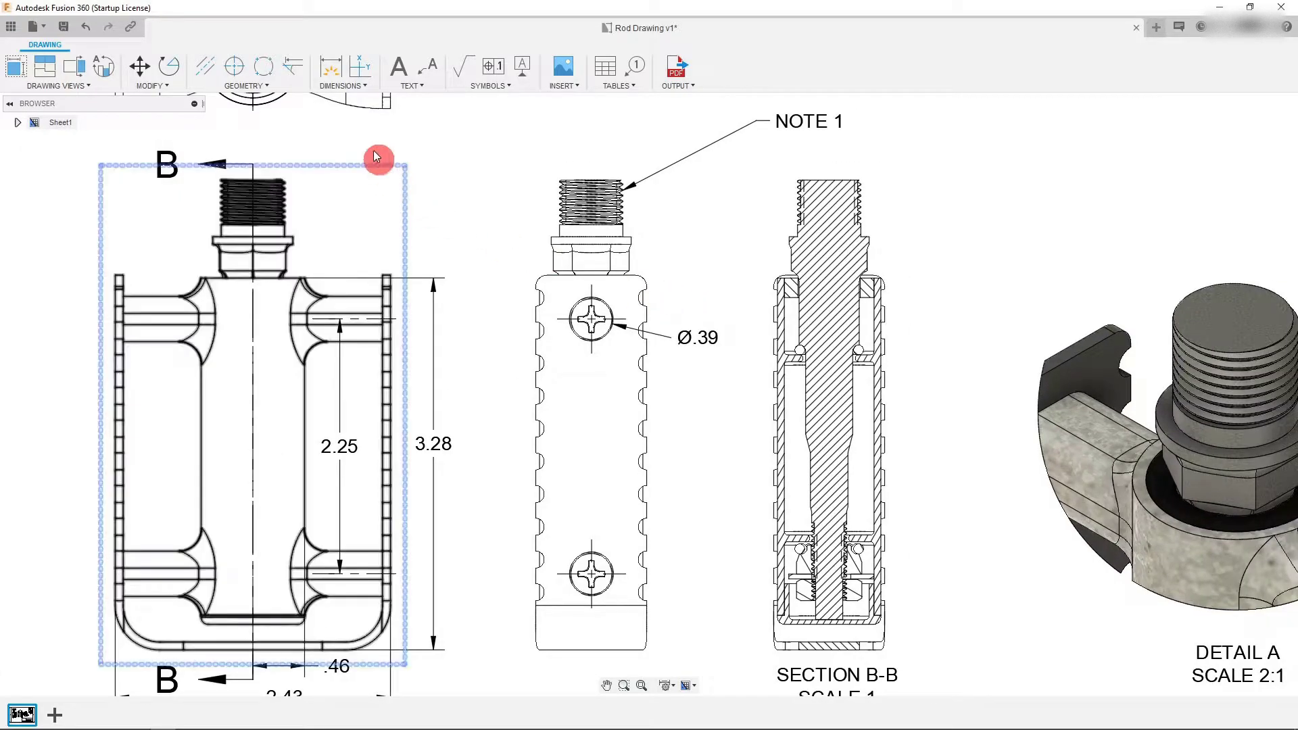
Dimension one scalloped grip notch on the side view with an R.08 radius.
{"action": "left_click", "coordinate": [351, 87]}
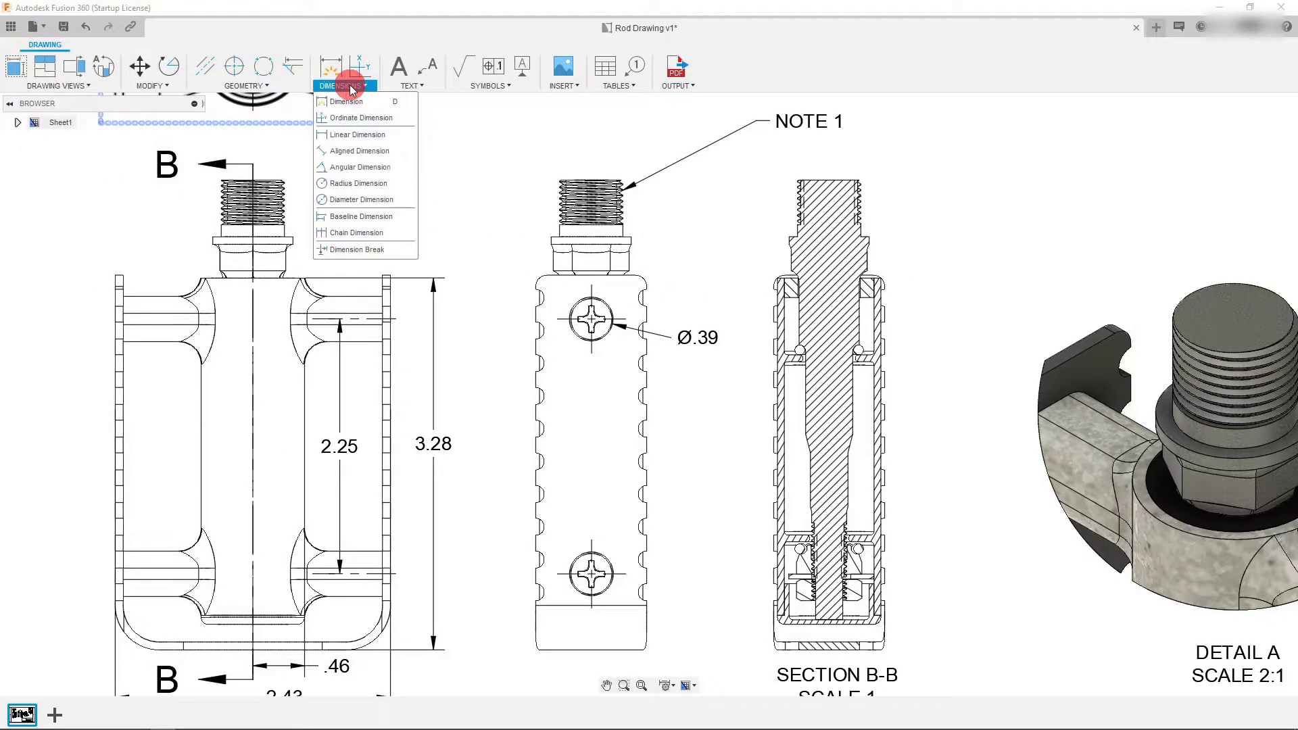
{"action": "left_click", "coordinate": [362, 188]}
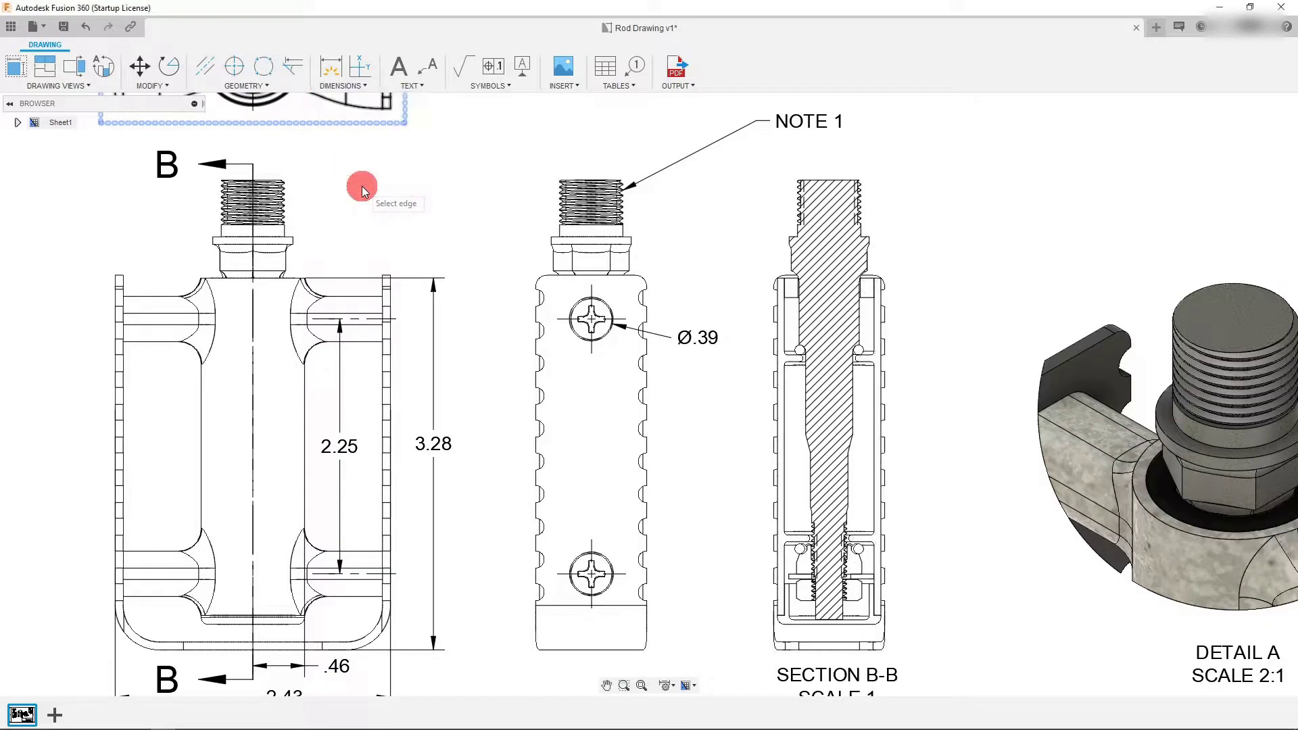
{"action": "scroll", "coordinate": [644, 396], "scroll_direction": "up", "scroll_amount": 3}
{"action": "scroll", "coordinate": [645, 394], "scroll_direction": "up", "scroll_amount": 4}
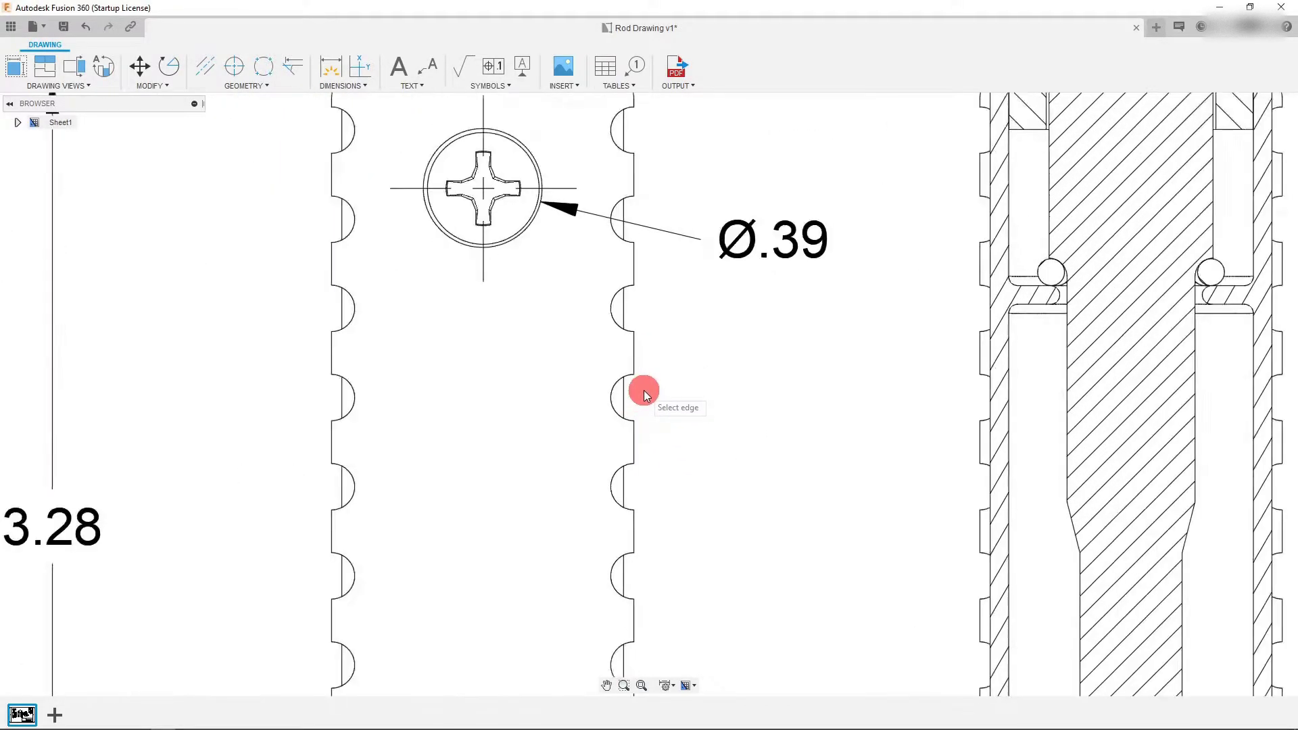
{"action": "left_click", "coordinate": [583, 379]}
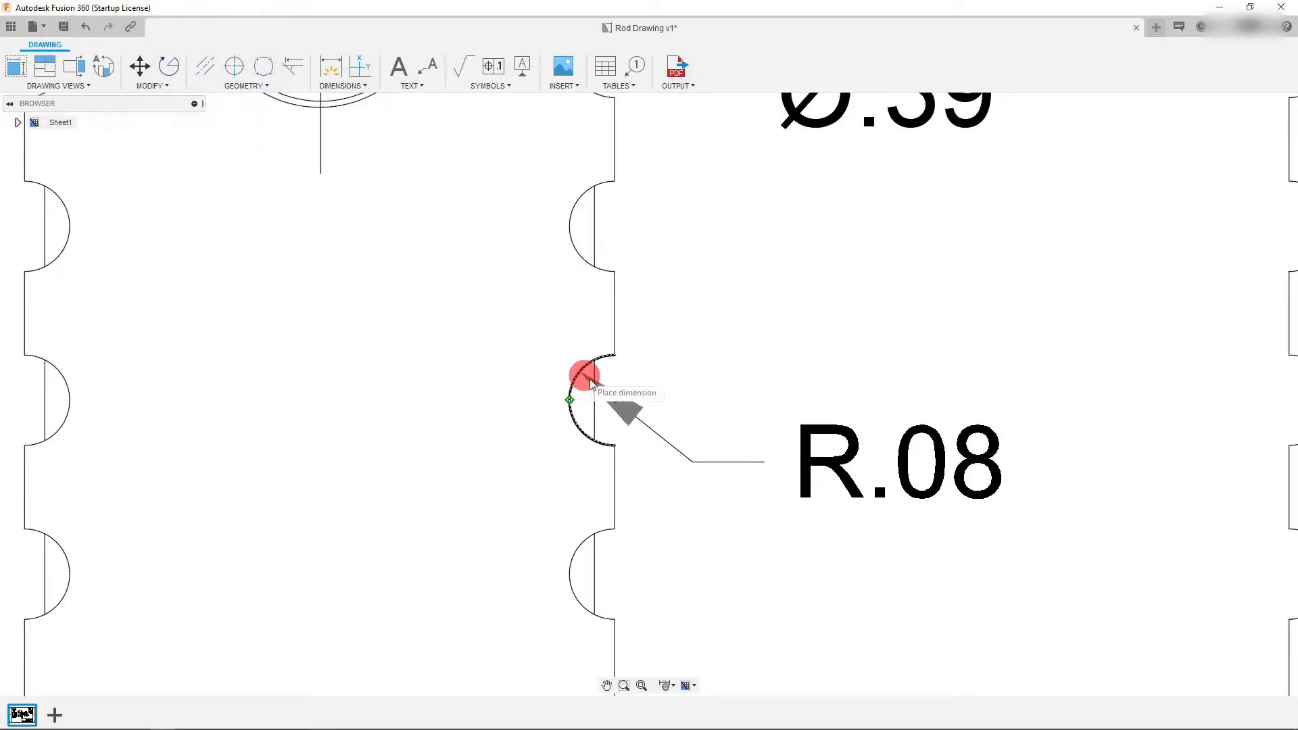
{"action": "scroll", "coordinate": [672, 405], "scroll_direction": "down", "scroll_amount": 3}
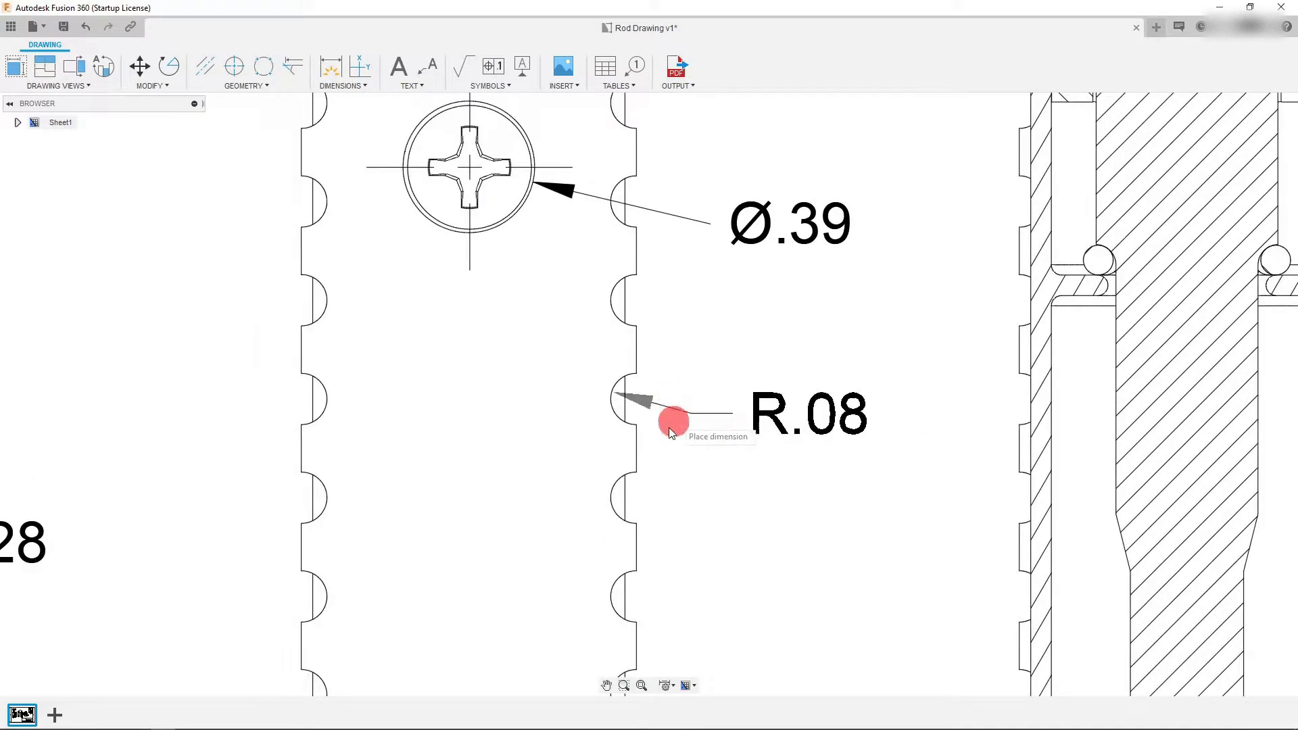
{"action": "left_click", "coordinate": [535, 455]}
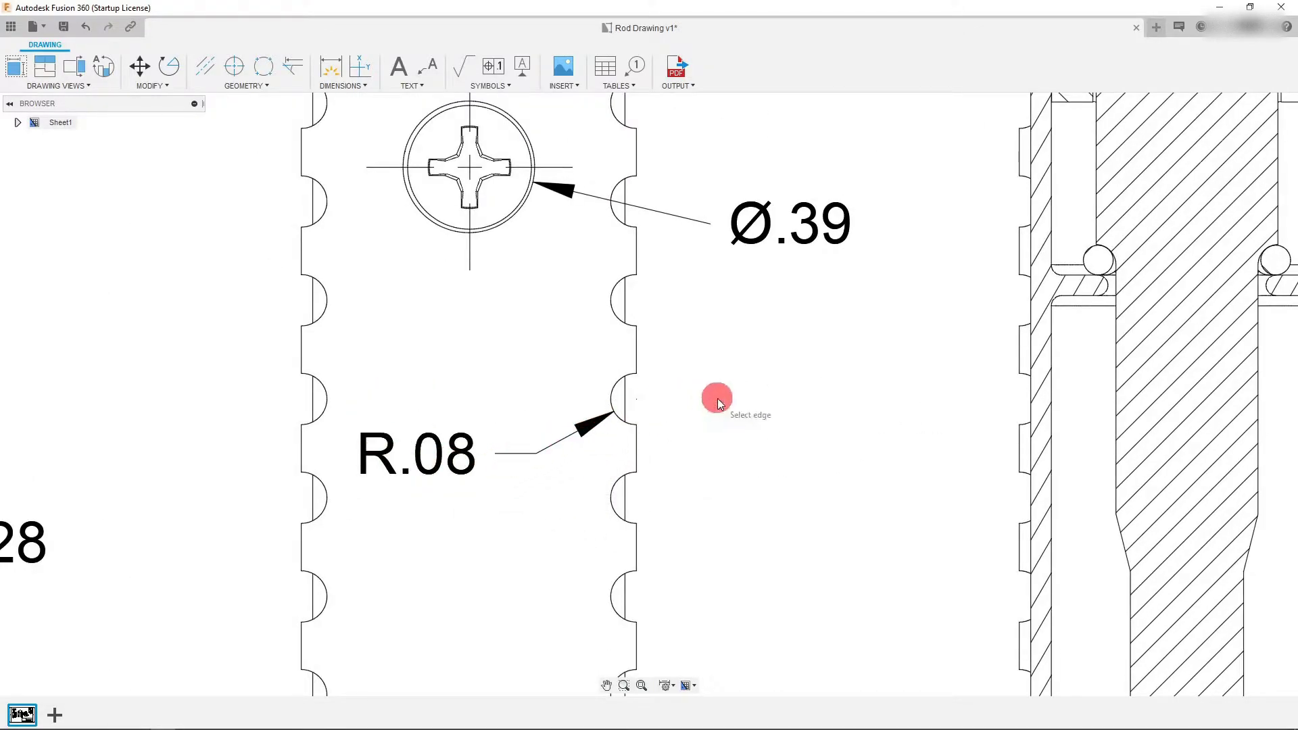
{"action": "left_click", "coordinate": [368, 197]}
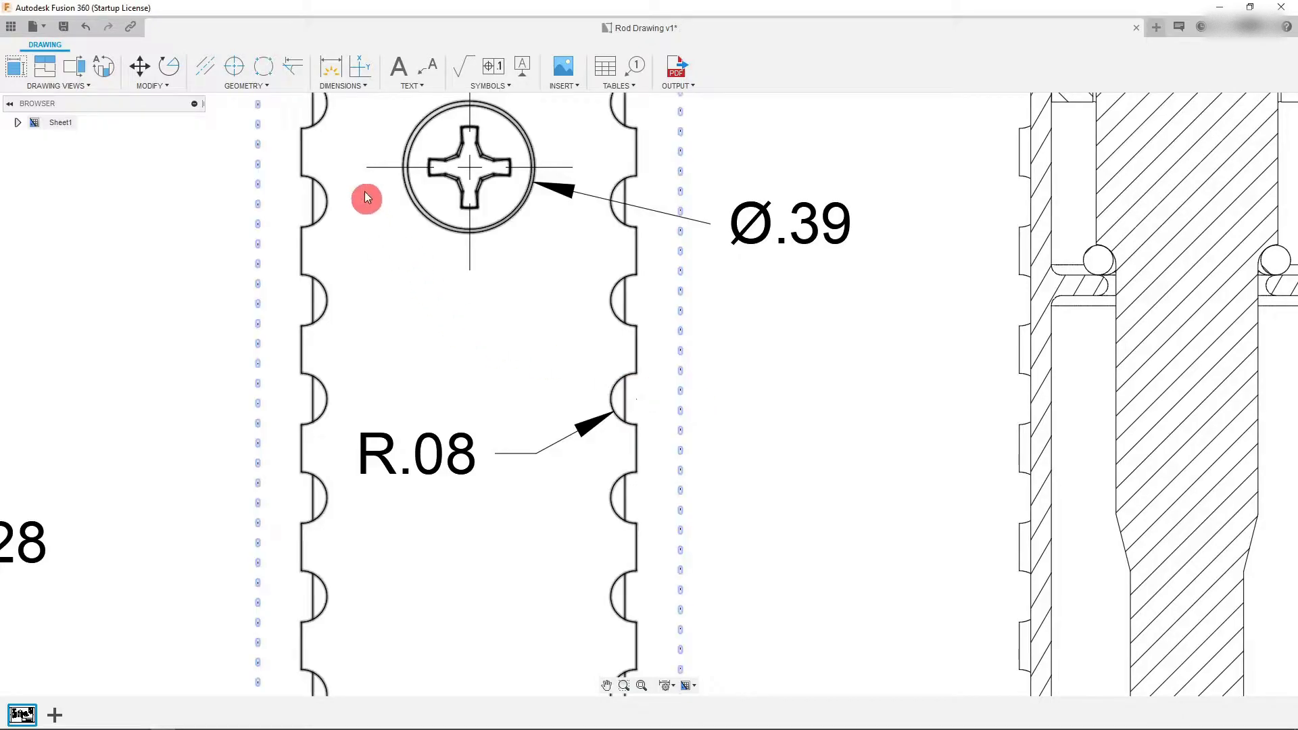
Add a 14.12° angular dimension between the rod's vertical and tapered edges in Section B-B.
{"action": "left_click", "coordinate": [359, 90]}
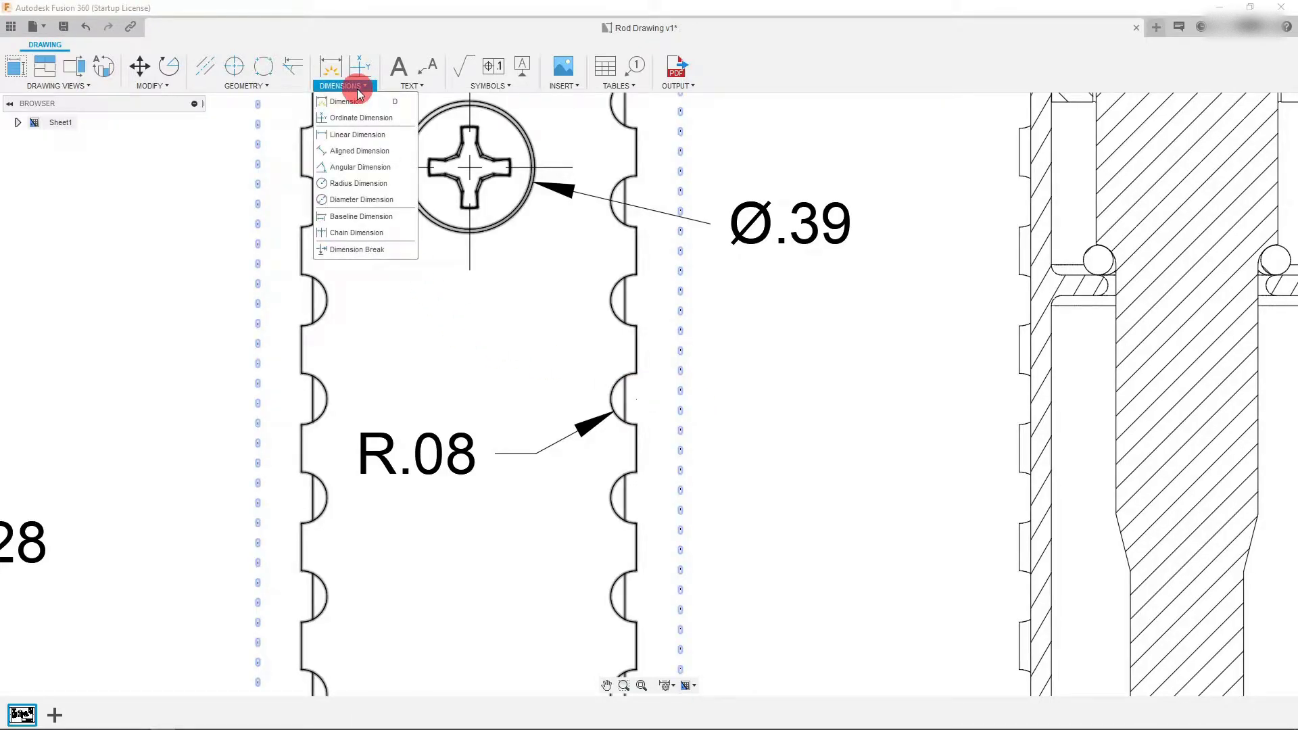
{"action": "left_click", "coordinate": [378, 168]}
{"action": "scroll", "coordinate": [650, 315], "scroll_direction": "down", "scroll_amount": 5}
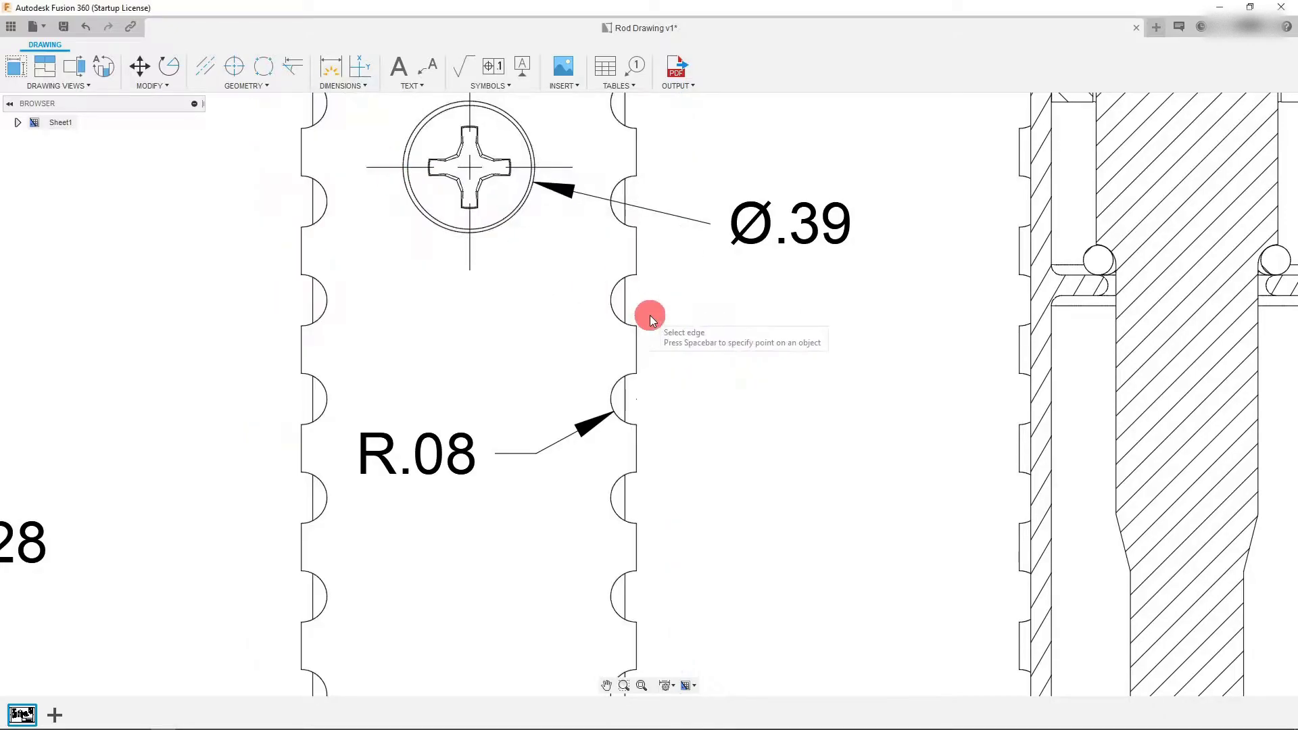
{"action": "scroll", "coordinate": [879, 401], "scroll_direction": "up", "scroll_amount": 5}
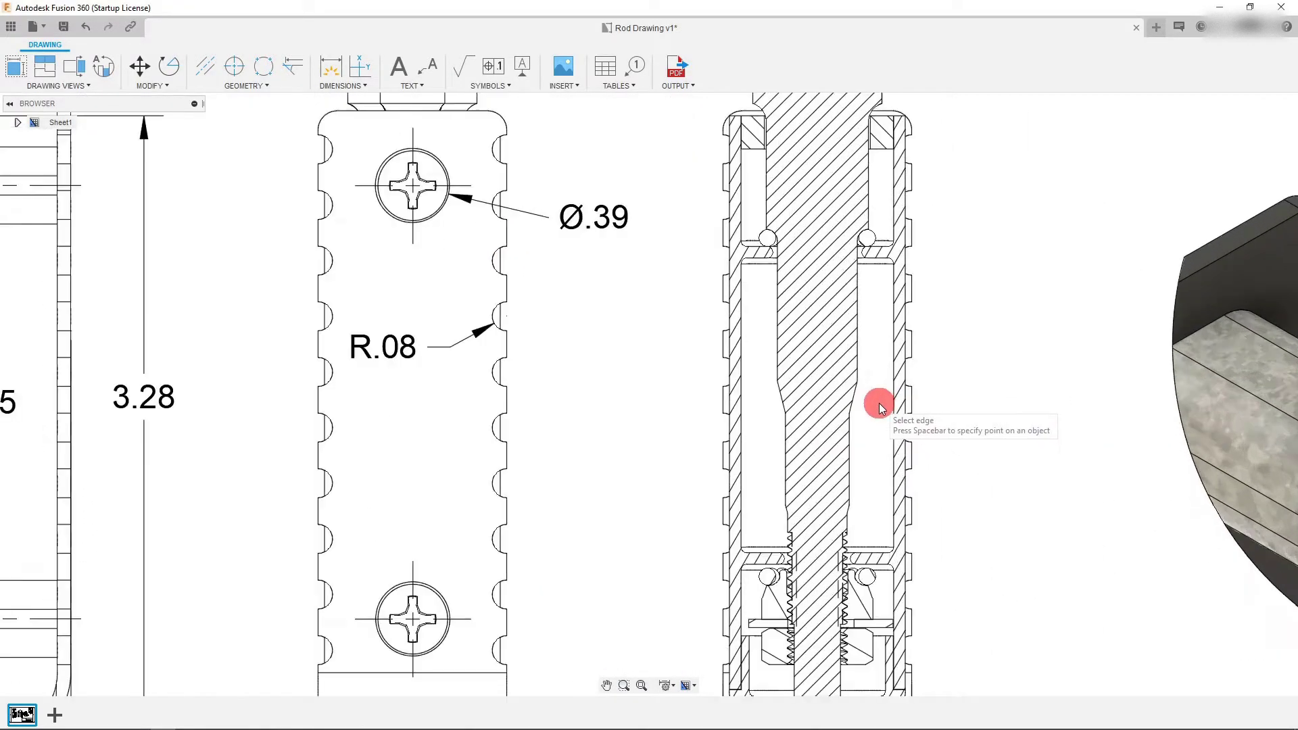
{"action": "left_click", "coordinate": [825, 474]}
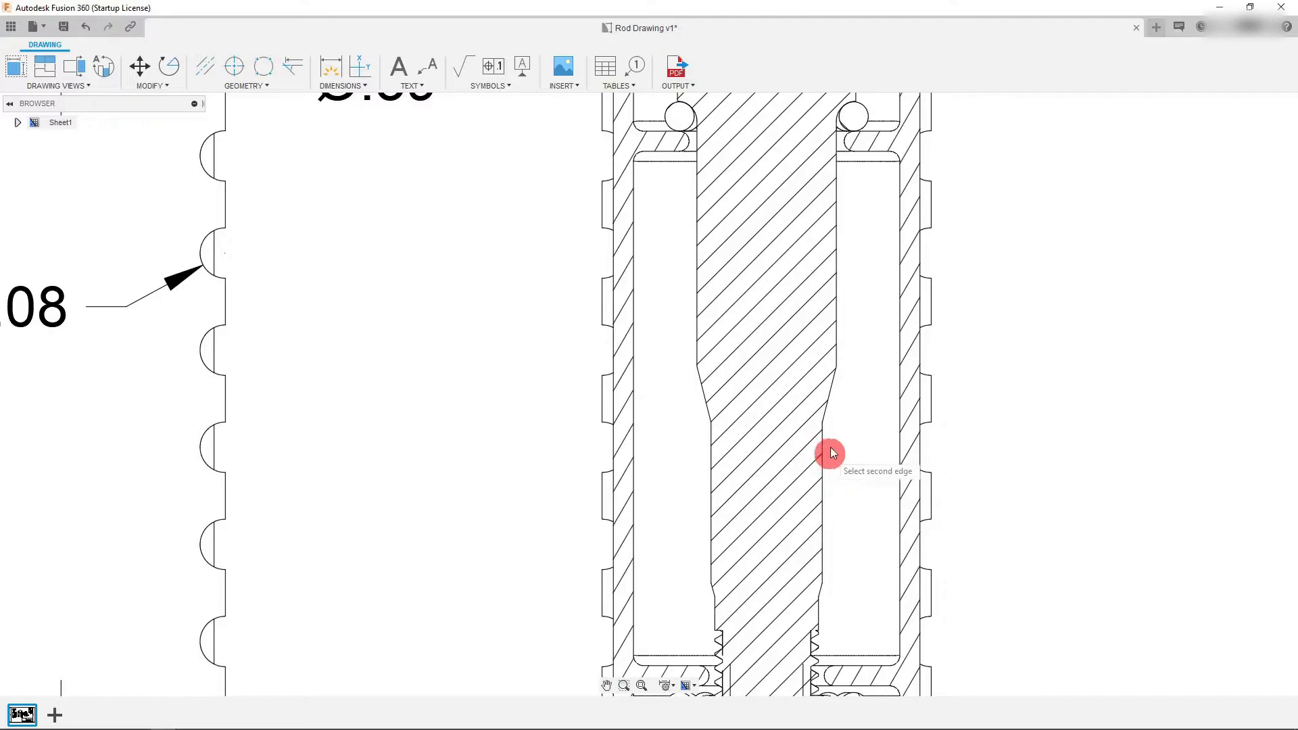
{"action": "left_click", "coordinate": [832, 383]}
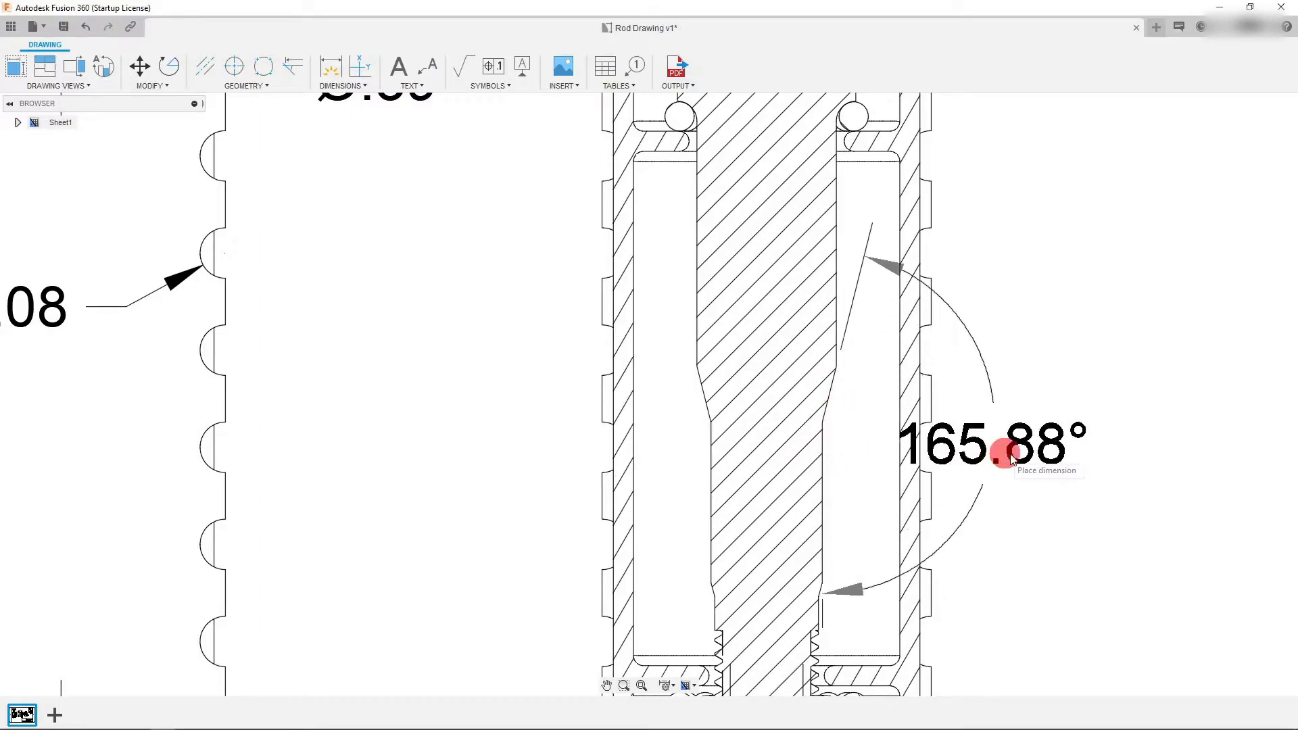
{"action": "scroll", "coordinate": [1014, 449], "scroll_direction": "down", "scroll_amount": 5}
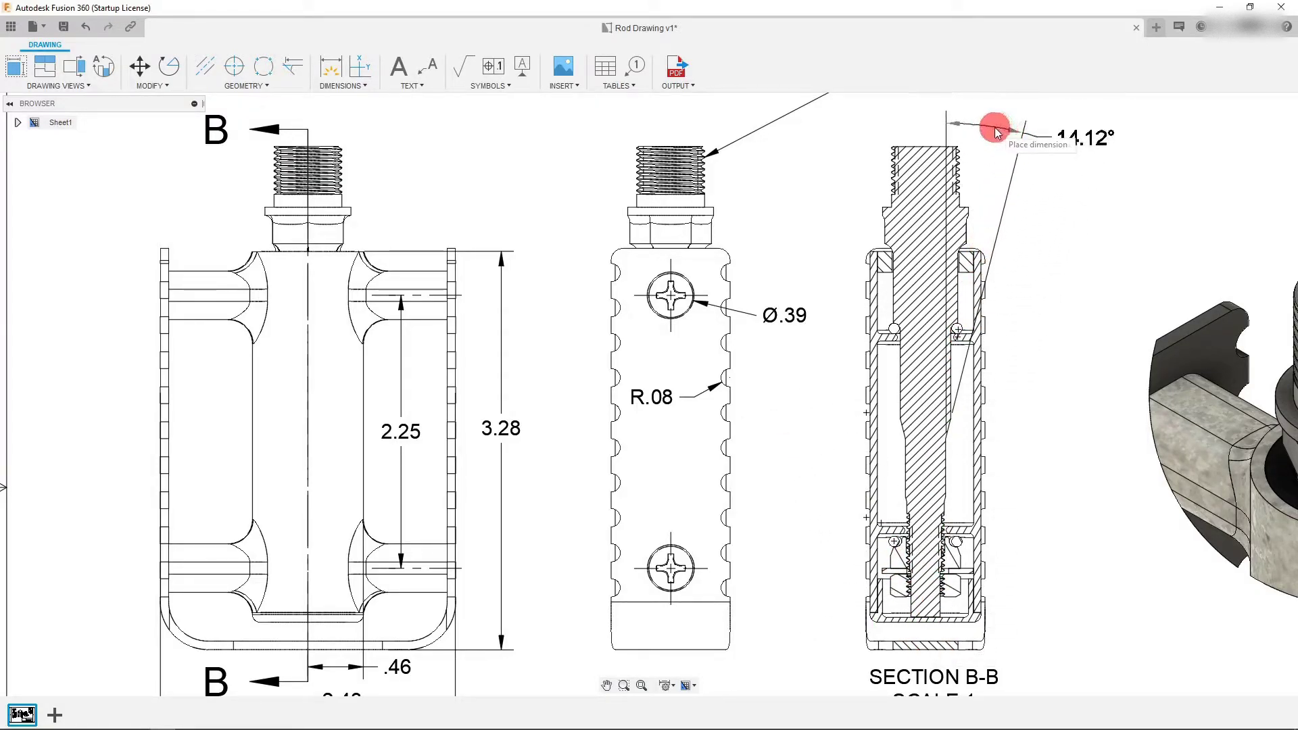
{"action": "left_click", "coordinate": [995, 125]}
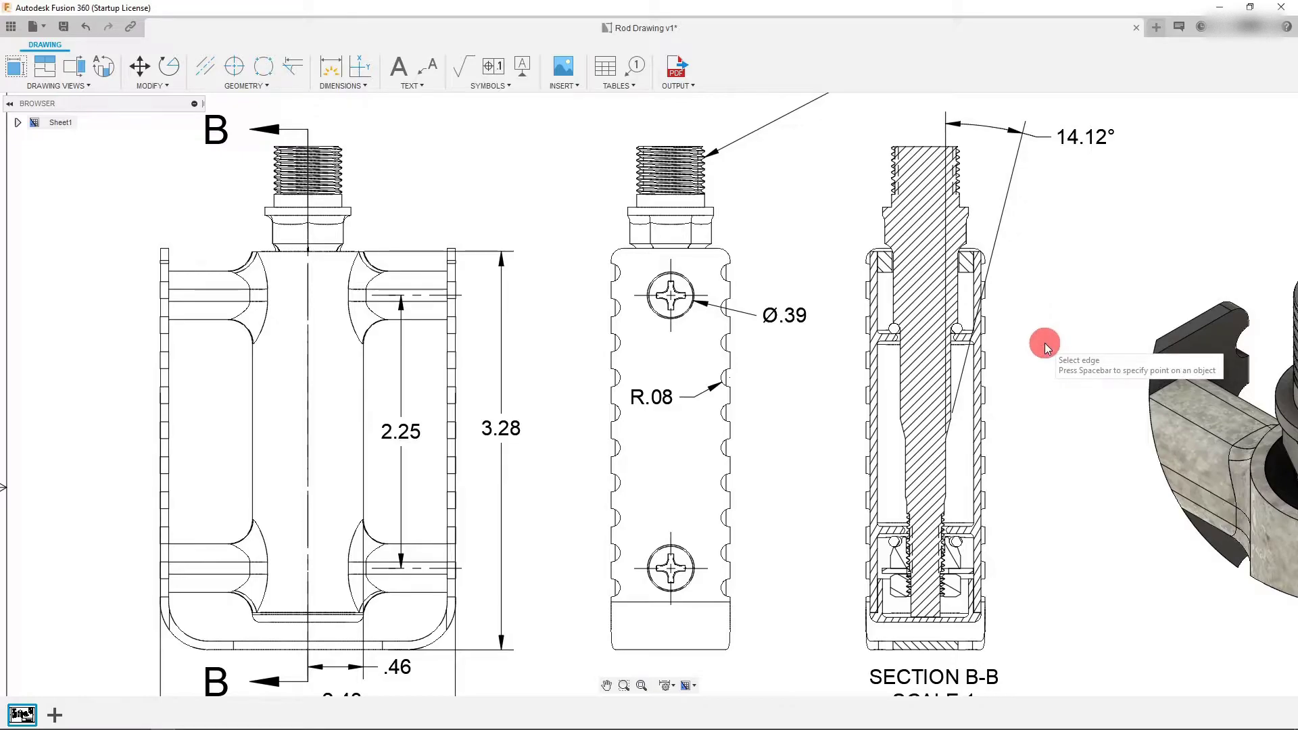
{"action": "scroll", "coordinate": [742, 240], "scroll_direction": "down", "scroll_amount": 2}
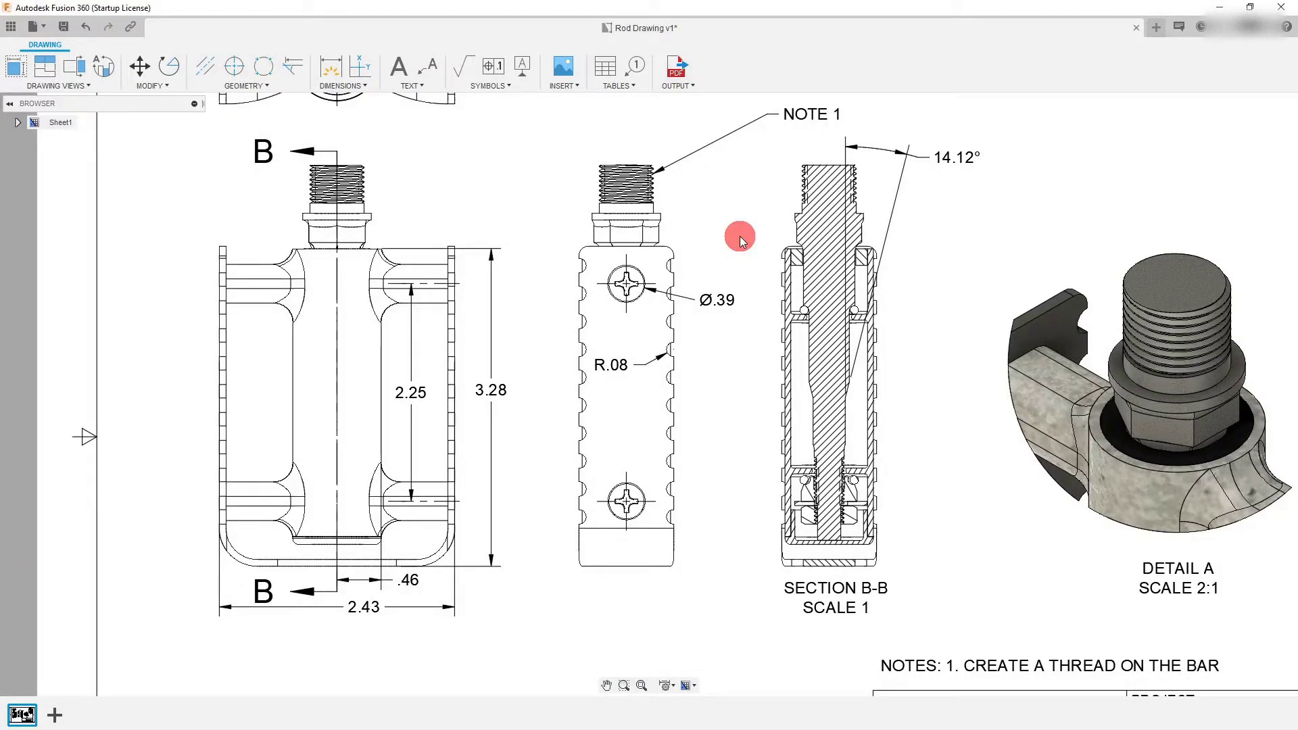
{"action": "left_click", "coordinate": [726, 298]}
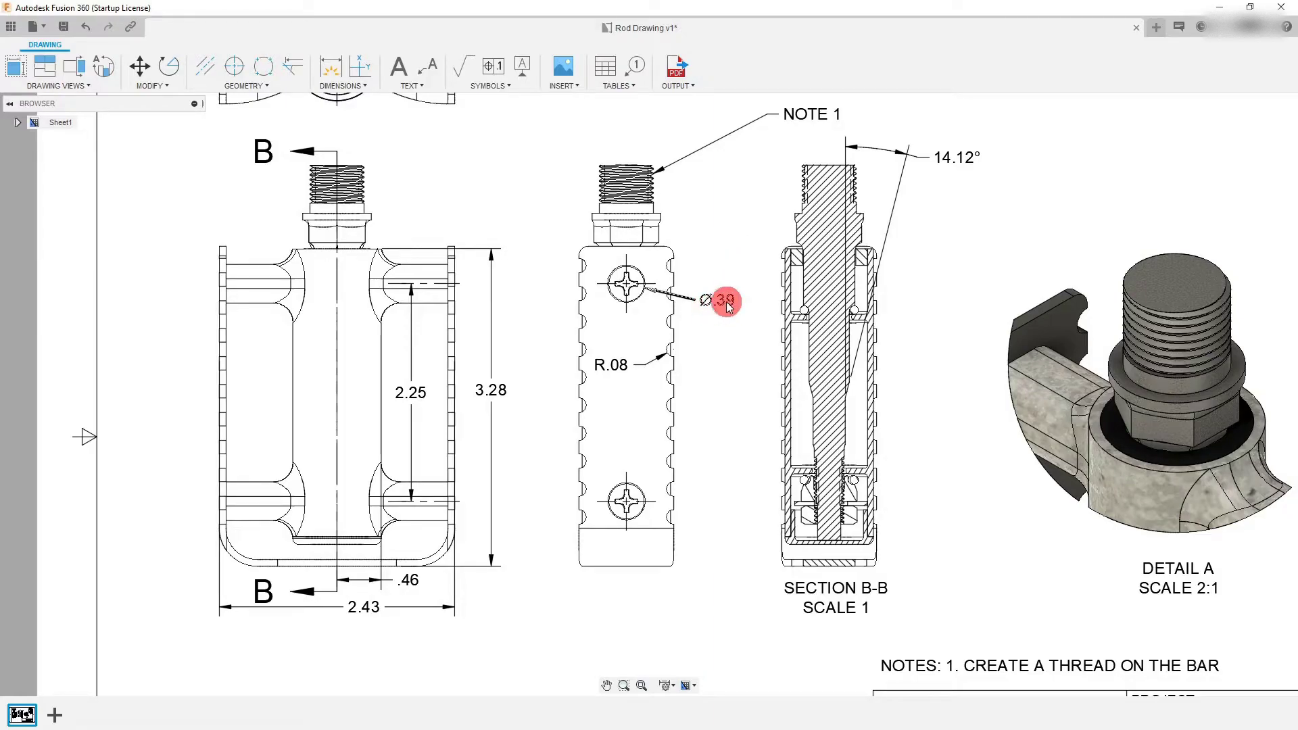
Give the Ø.39 dimension 0.123 precision and a deviation tolerance with upper value 0.005.
{"action": "double_click", "coordinate": [728, 301]}
{"action": "left_click", "coordinate": [1134, 278]}
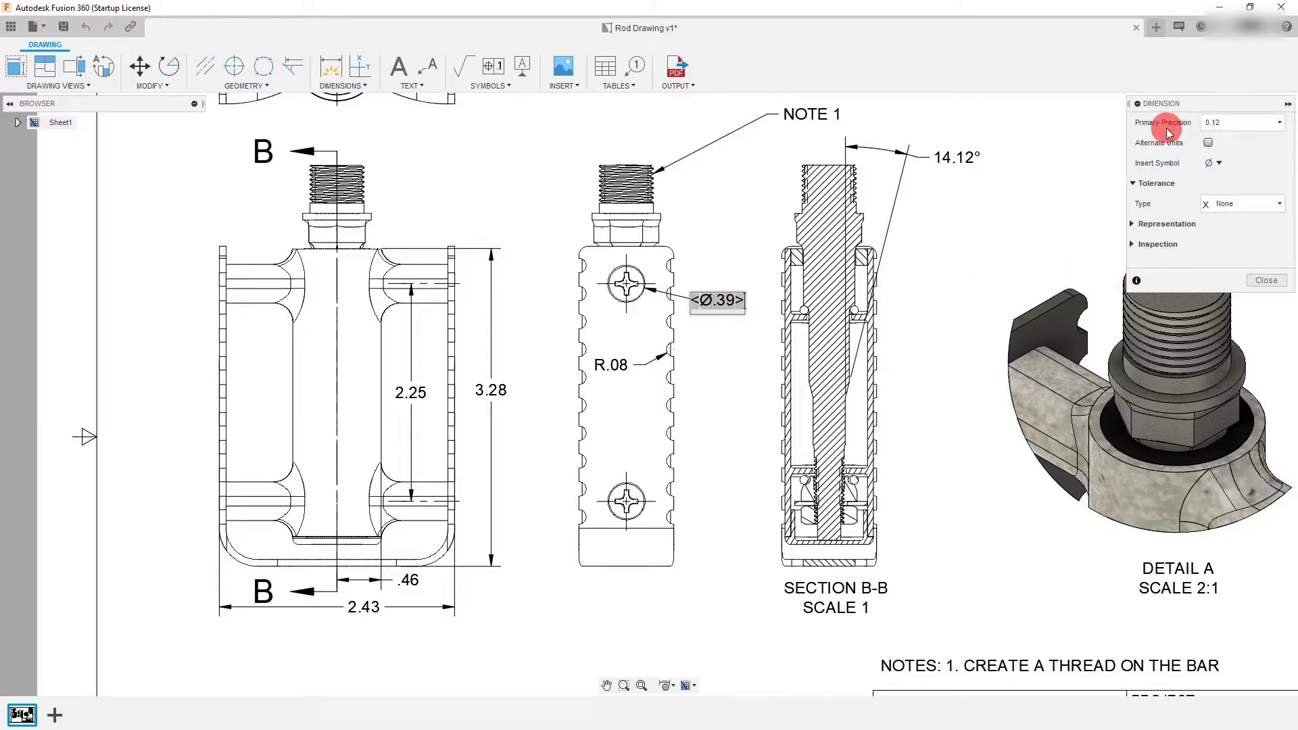
{"action": "left_click", "coordinate": [1280, 123]}
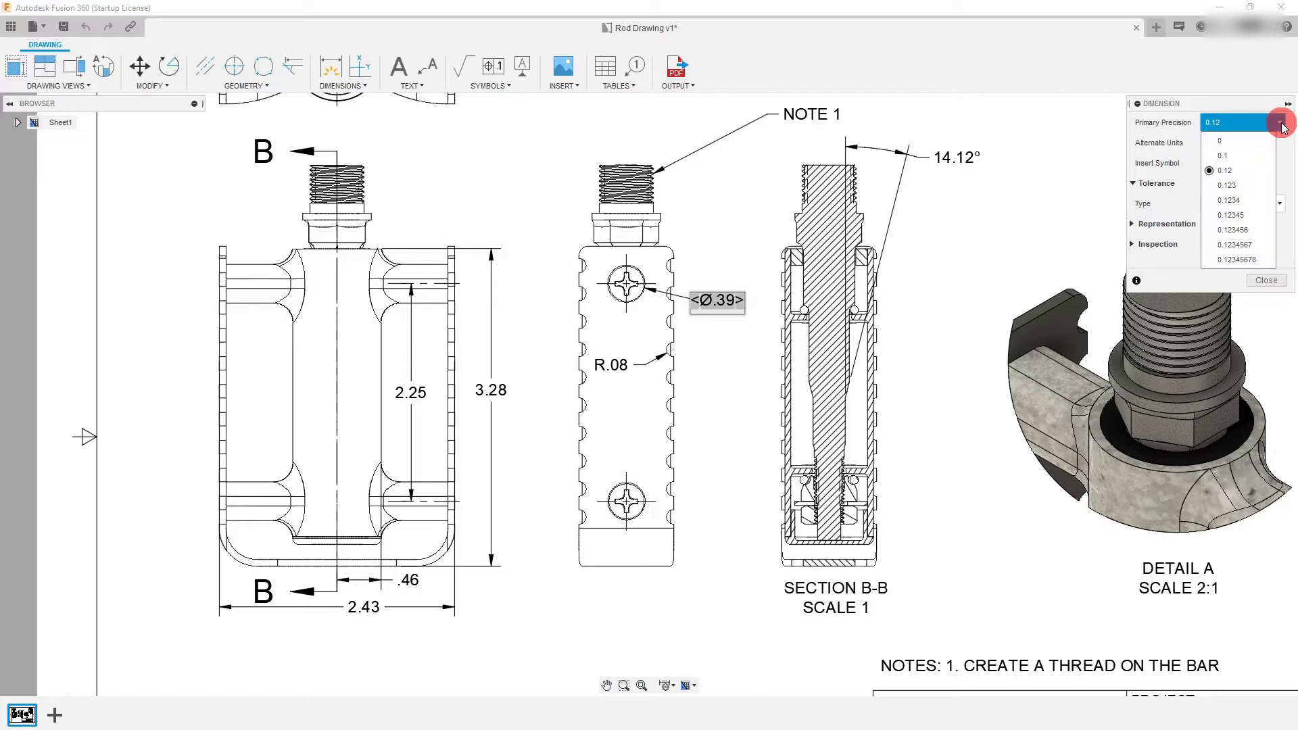
{"action": "left_click", "coordinate": [1253, 187]}
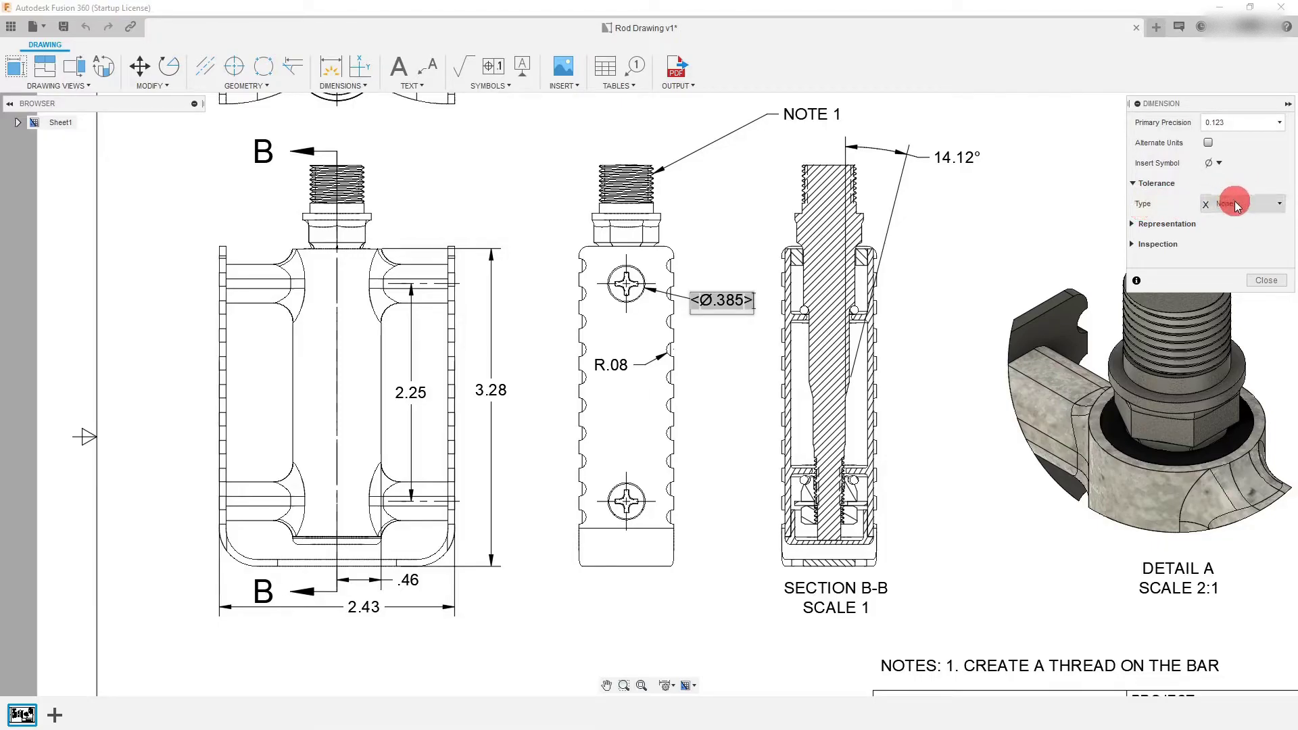
{"action": "left_click", "coordinate": [1237, 205]}
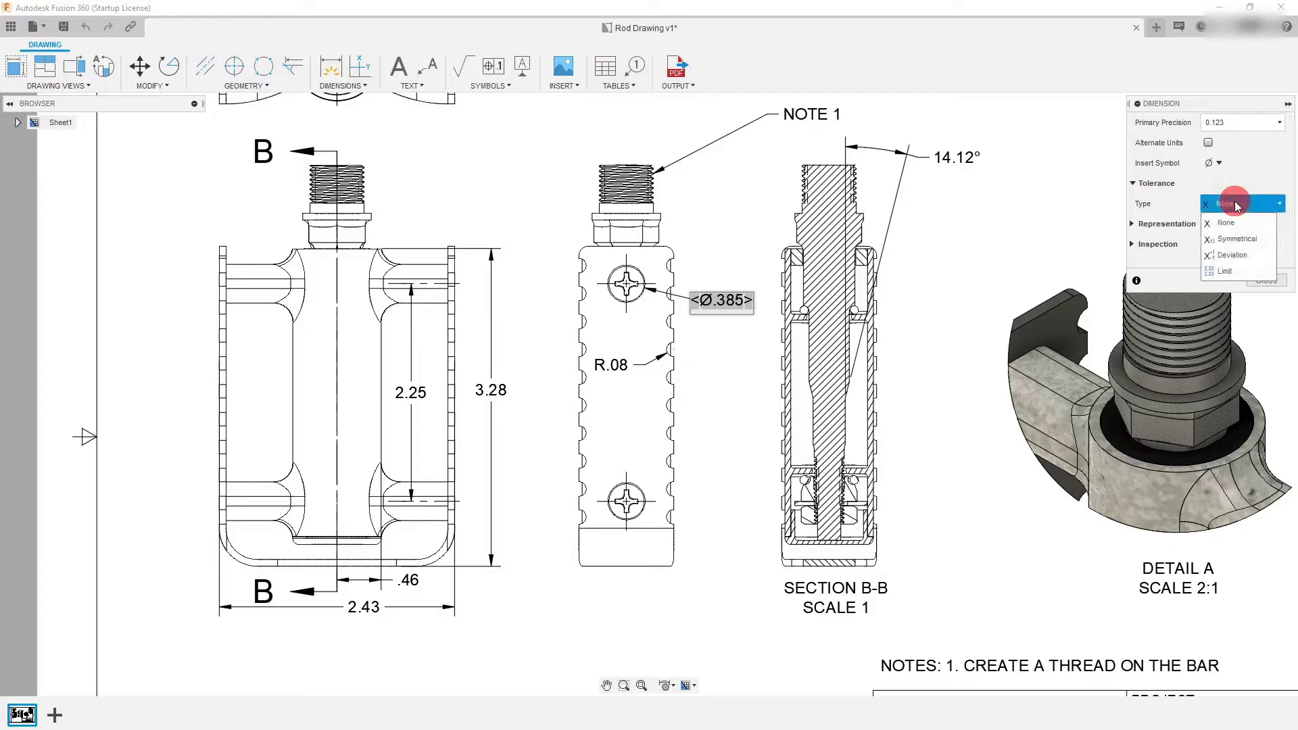
{"action": "left_click", "coordinate": [1233, 255]}
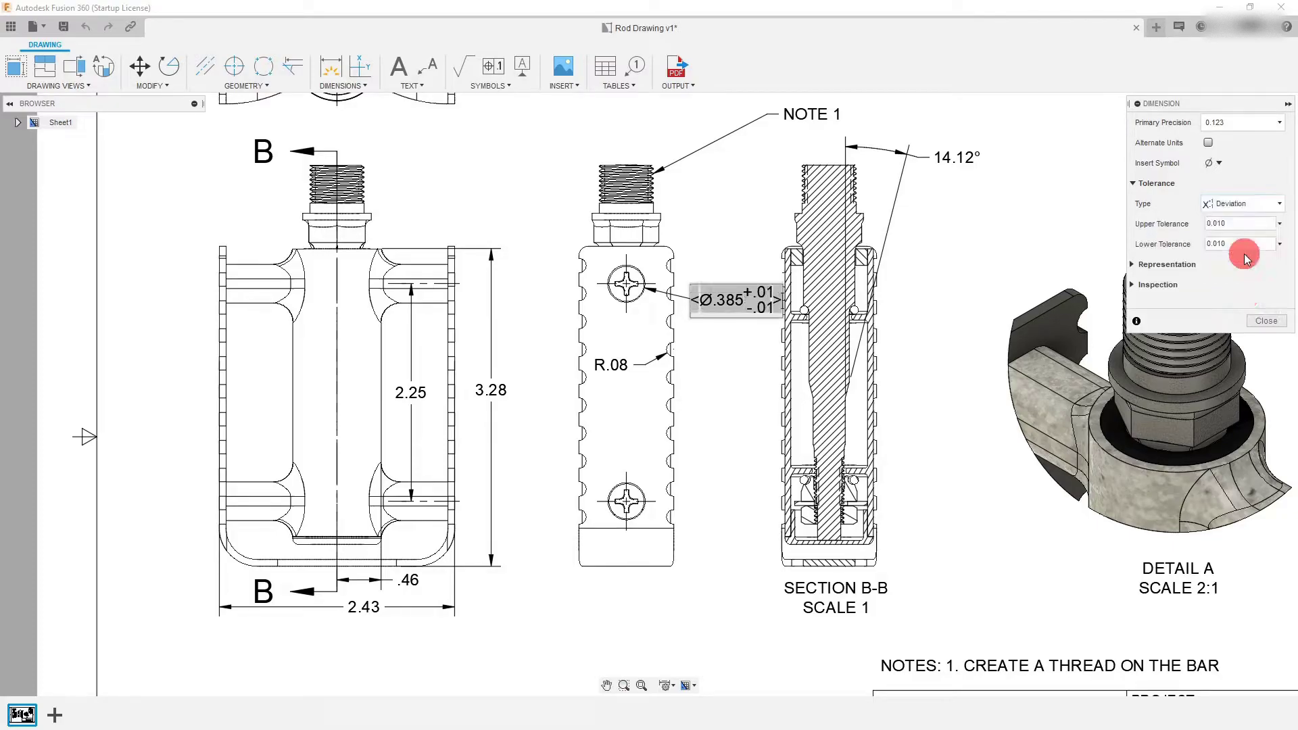
{"action": "left_click", "coordinate": [1221, 223]}
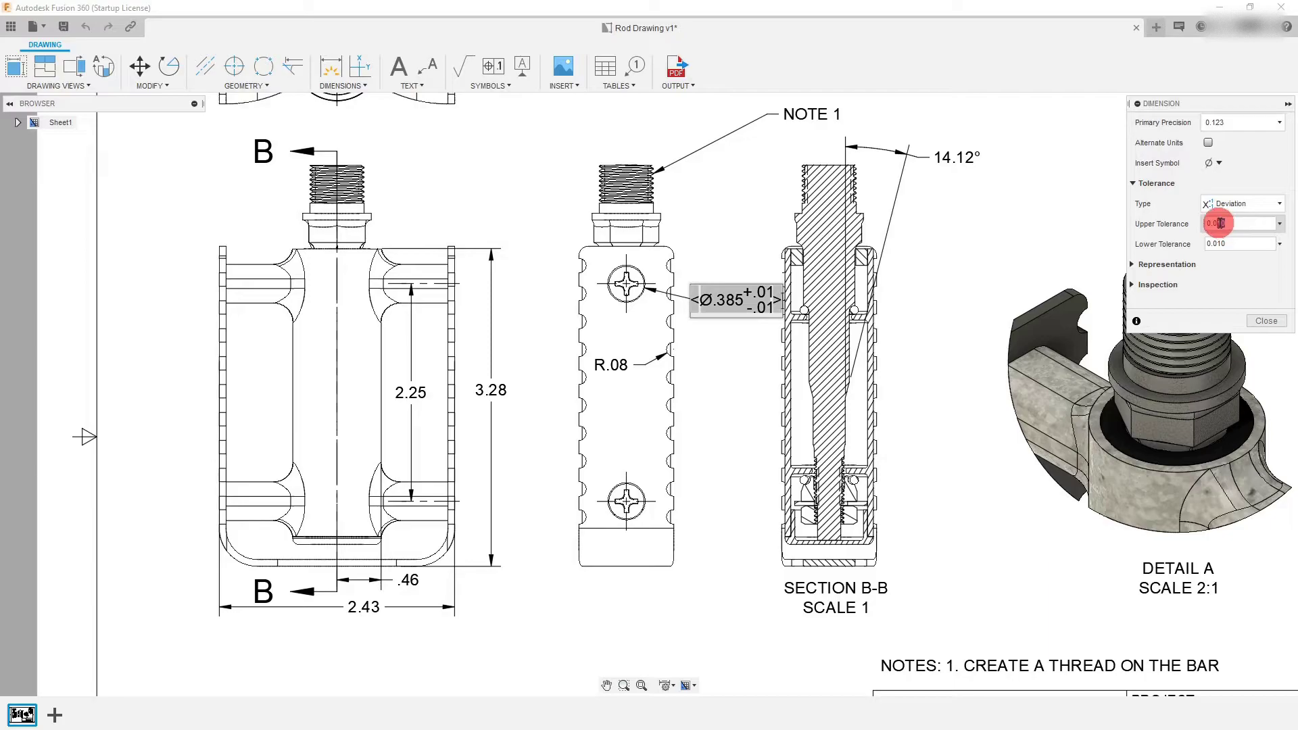
{"action": "left_click_drag", "start_coordinate": [1223, 223], "coordinate": [1215, 223]}
{"action": "type", "text": "05"}
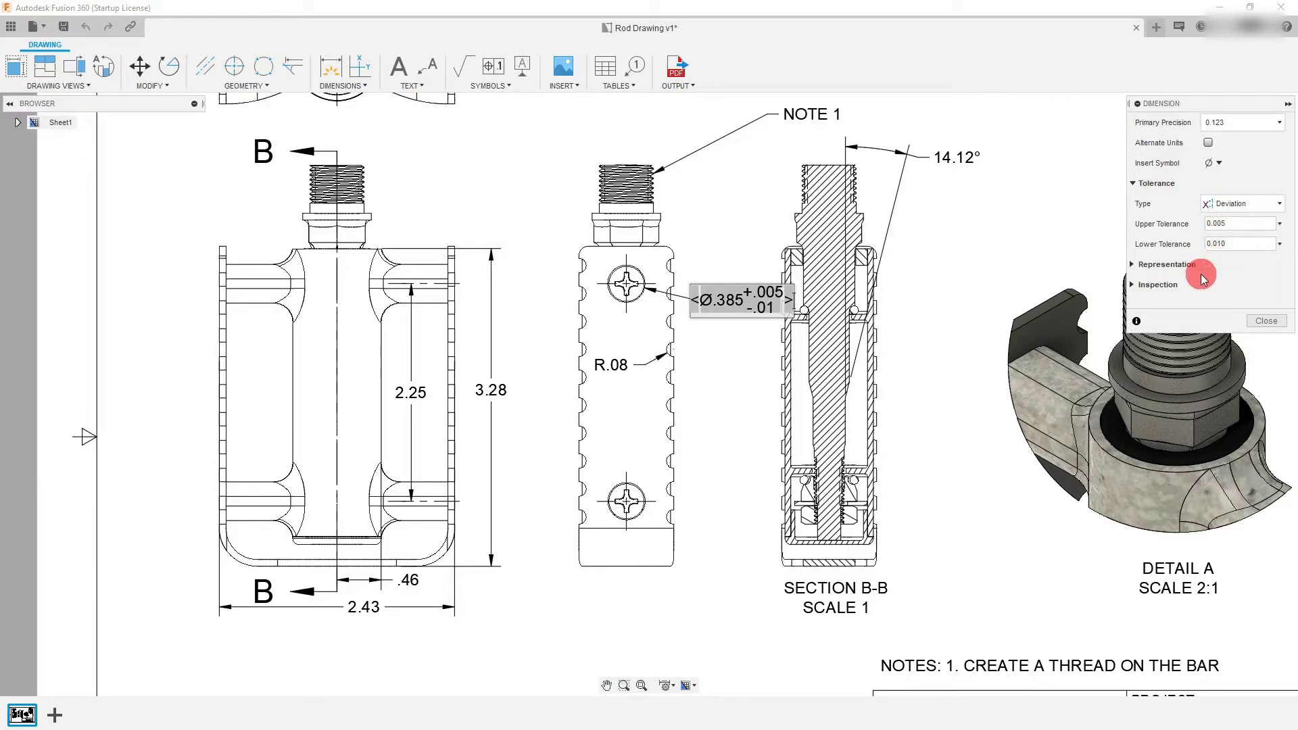
{"action": "left_click", "coordinate": [1227, 243]}
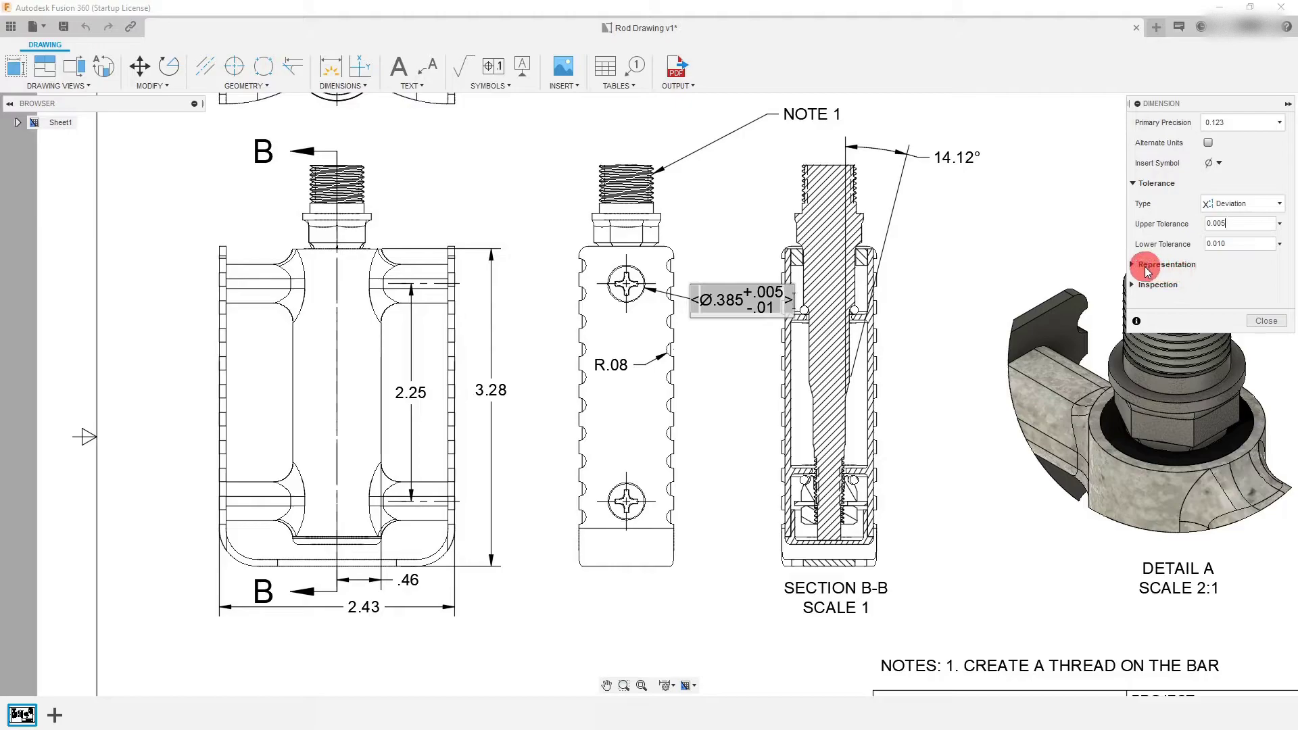
Keep the Ø.385 dimension non-reference with inspection type None.
{"action": "left_click", "coordinate": [1134, 268]}
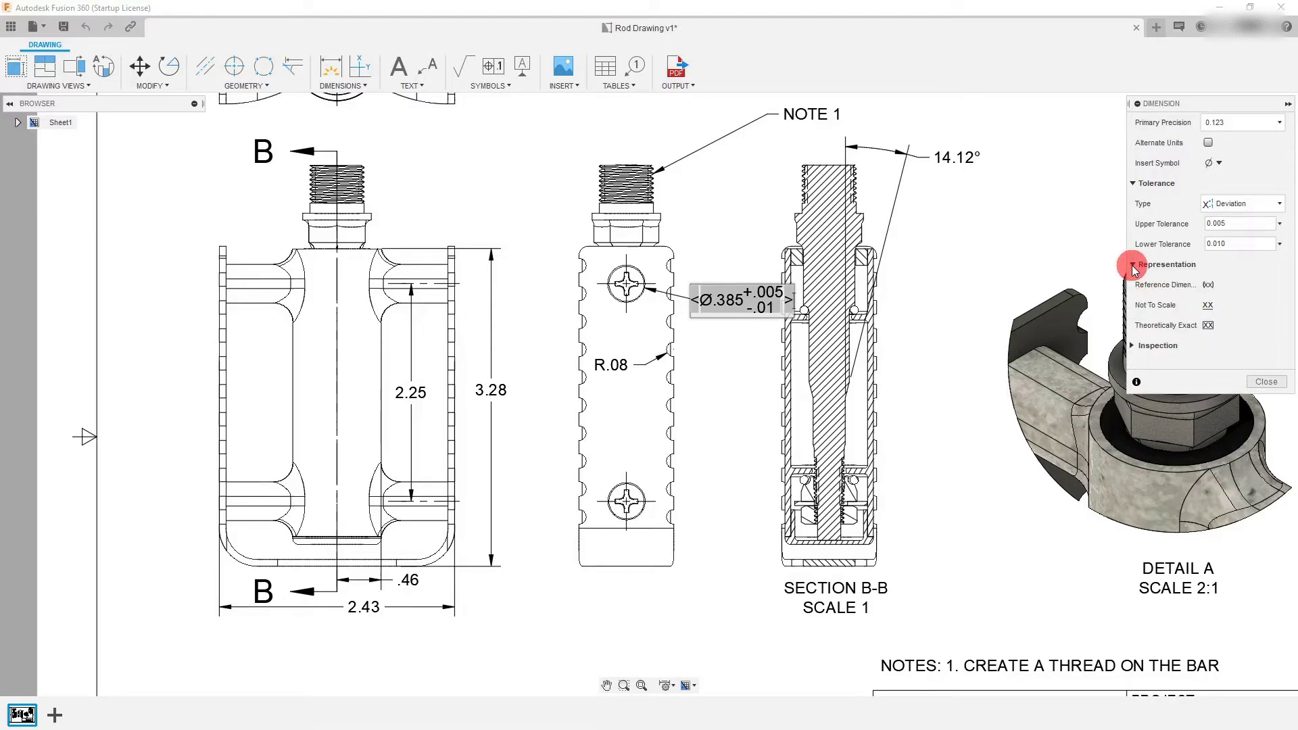
{"action": "left_click", "coordinate": [1209, 287]}
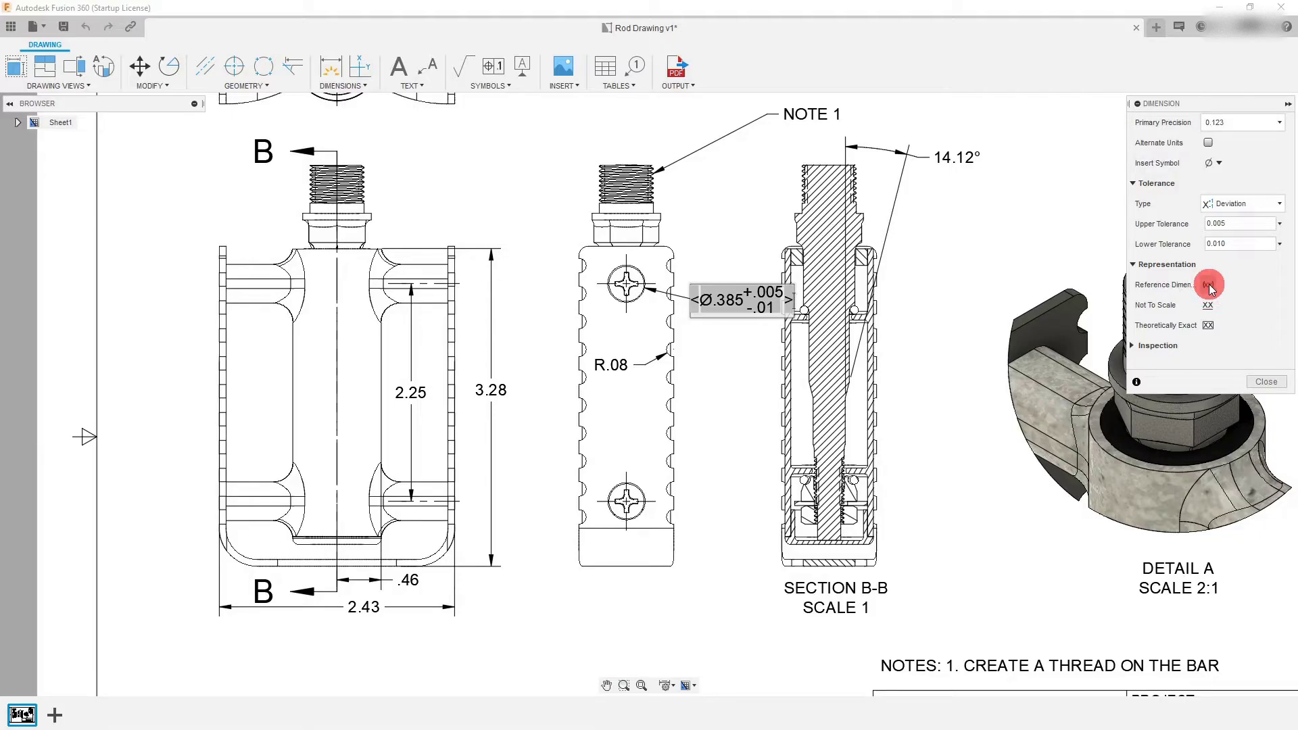
{"action": "left_click", "coordinate": [1210, 287]}
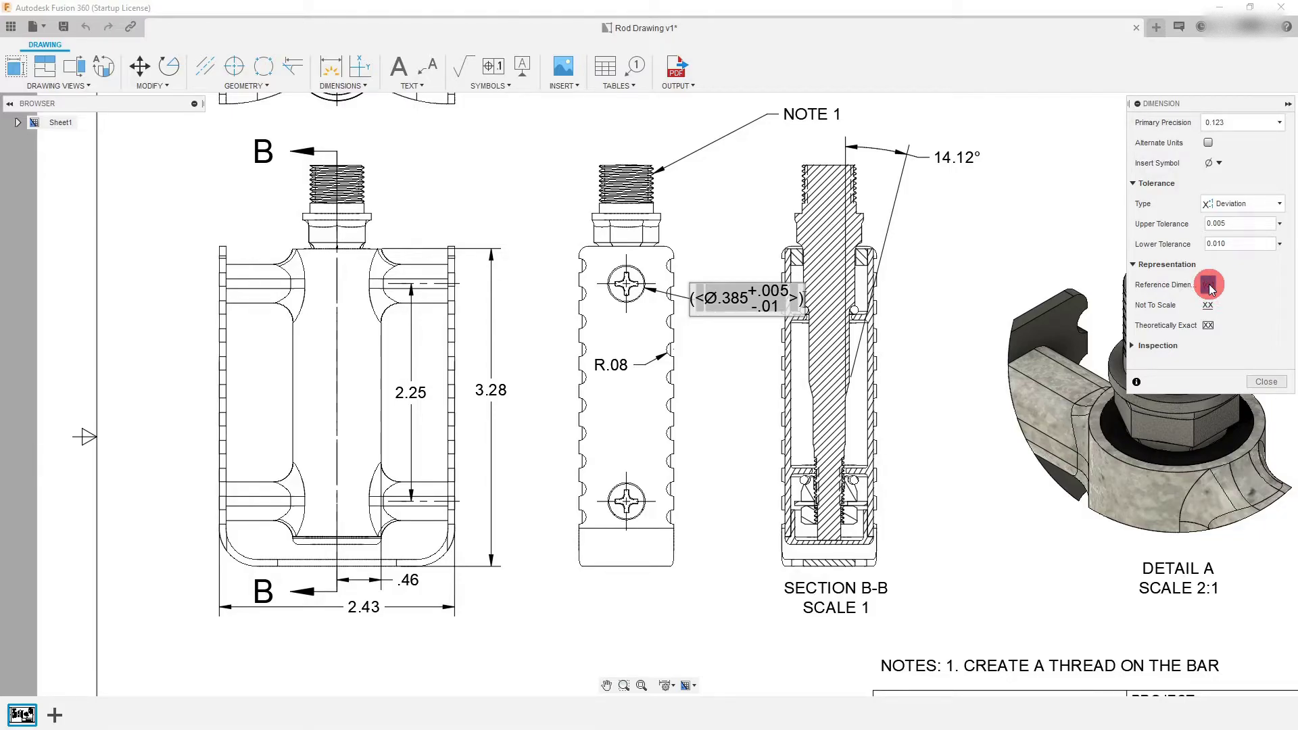
{"action": "left_click", "coordinate": [1210, 287]}
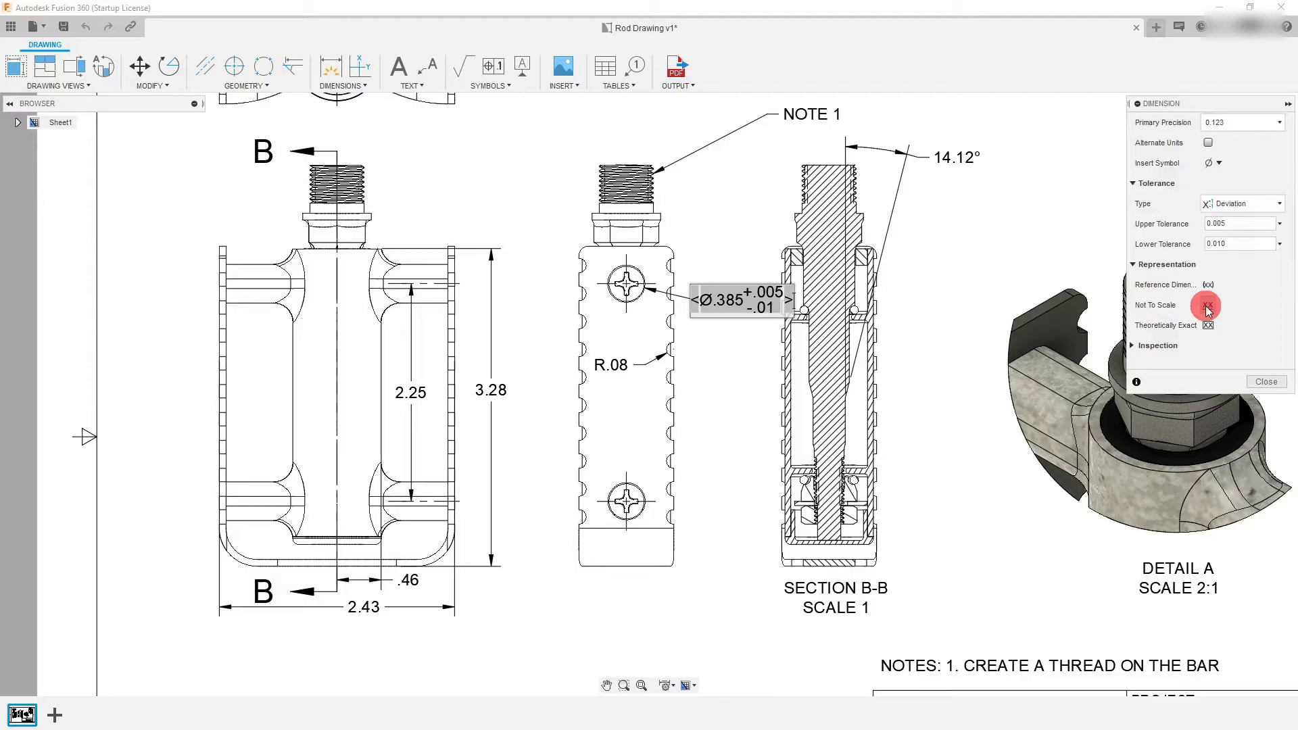
{"action": "left_click", "coordinate": [1208, 326]}
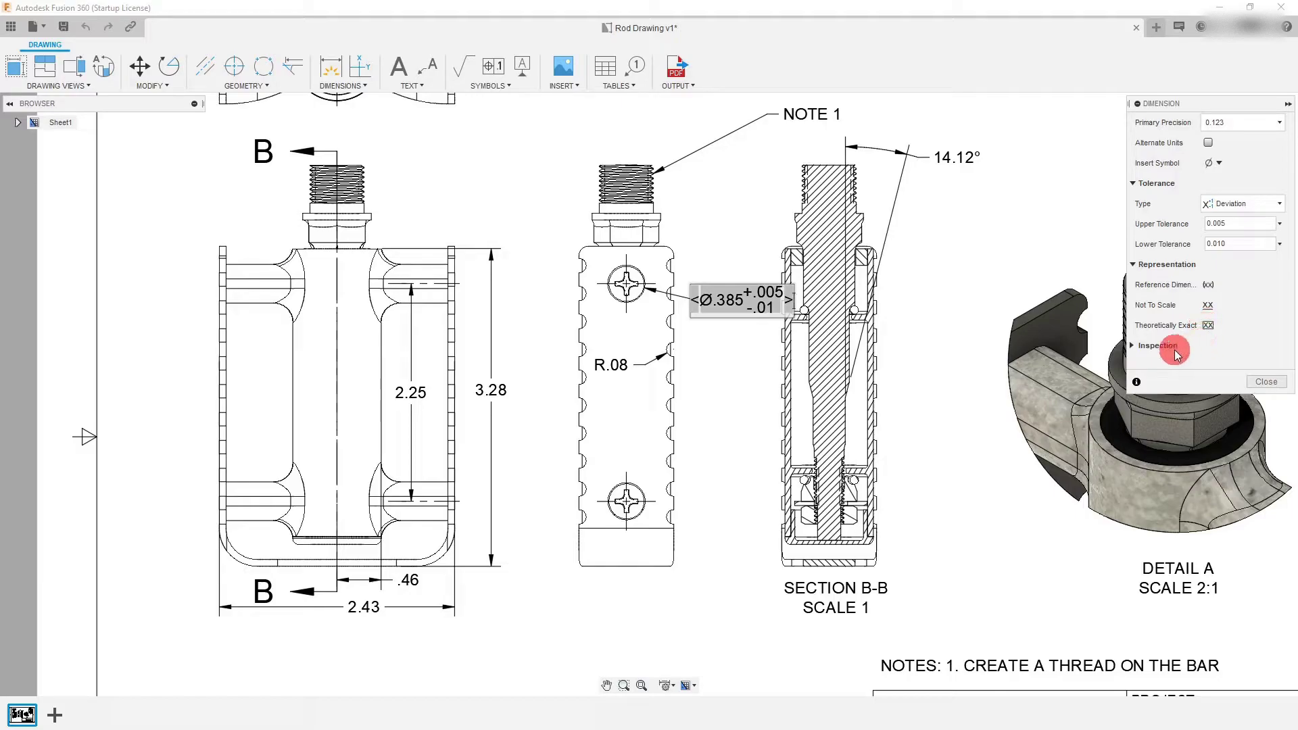
{"action": "left_click", "coordinate": [1136, 348]}
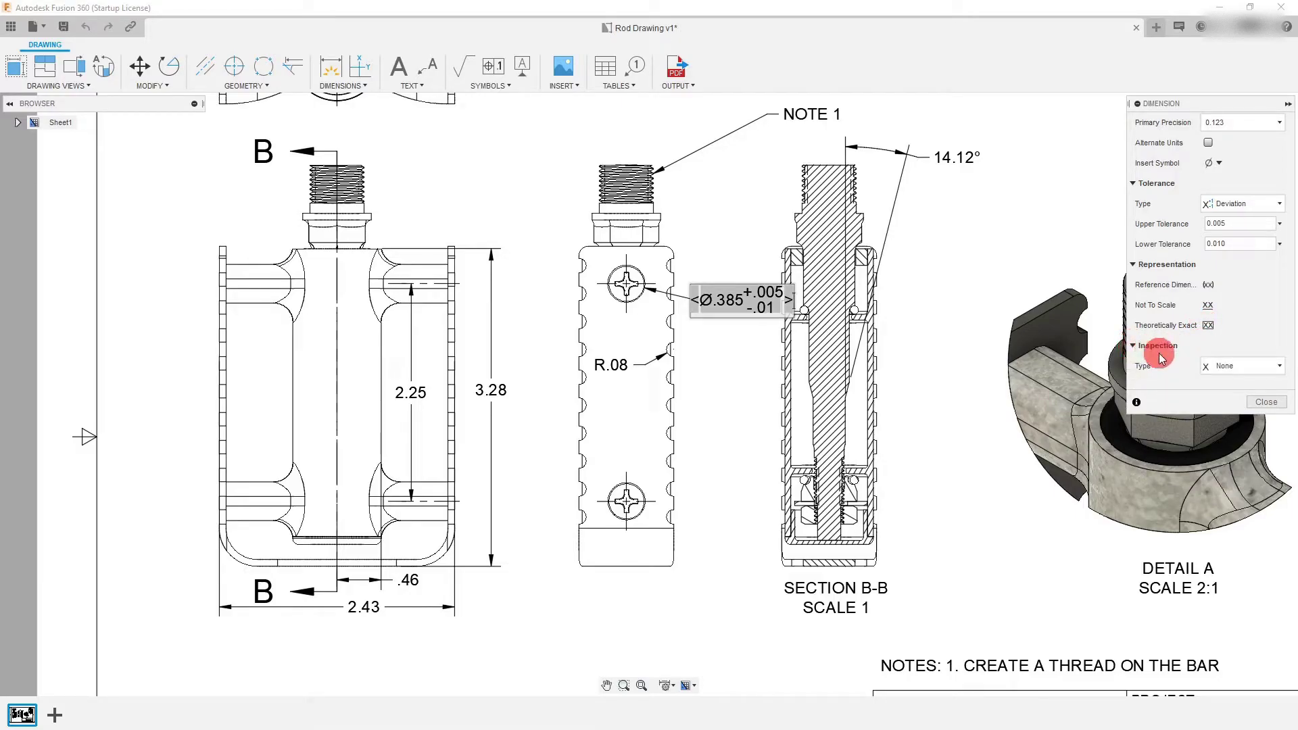
{"action": "left_click", "coordinate": [1246, 369]}
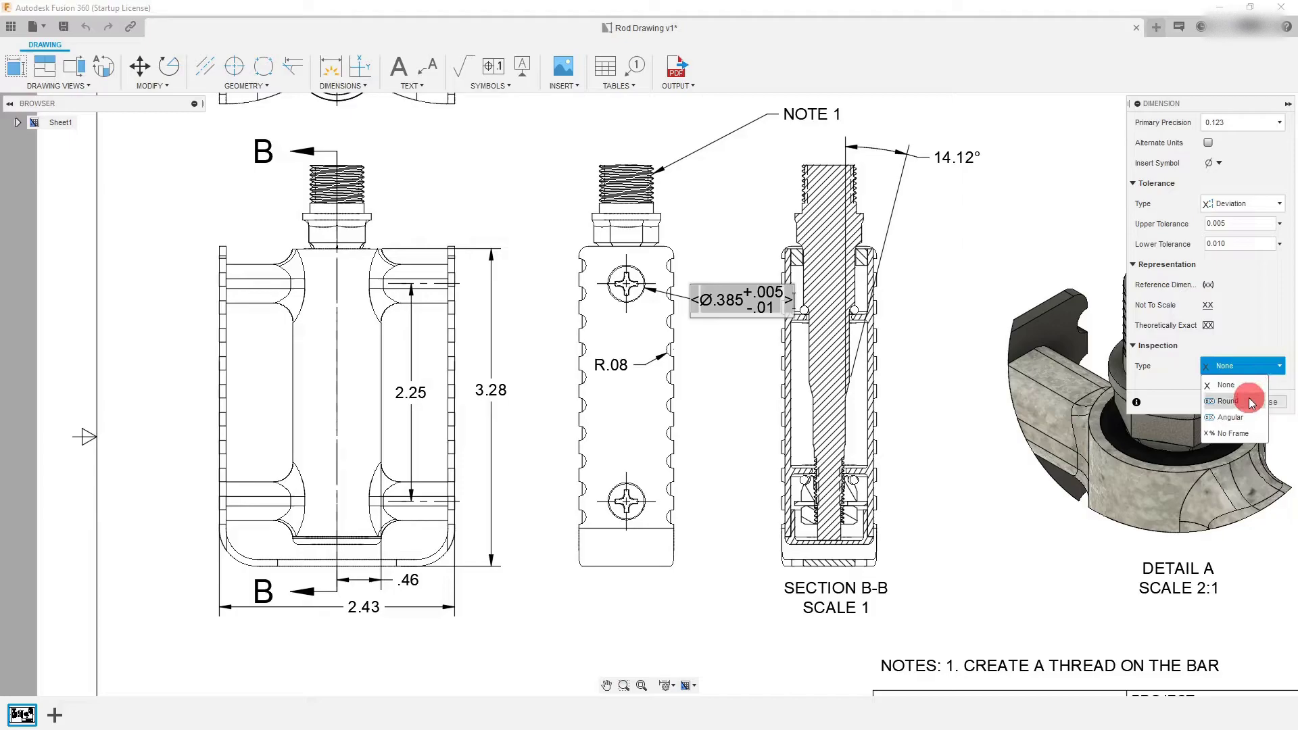
{"action": "left_click", "coordinate": [1249, 367]}
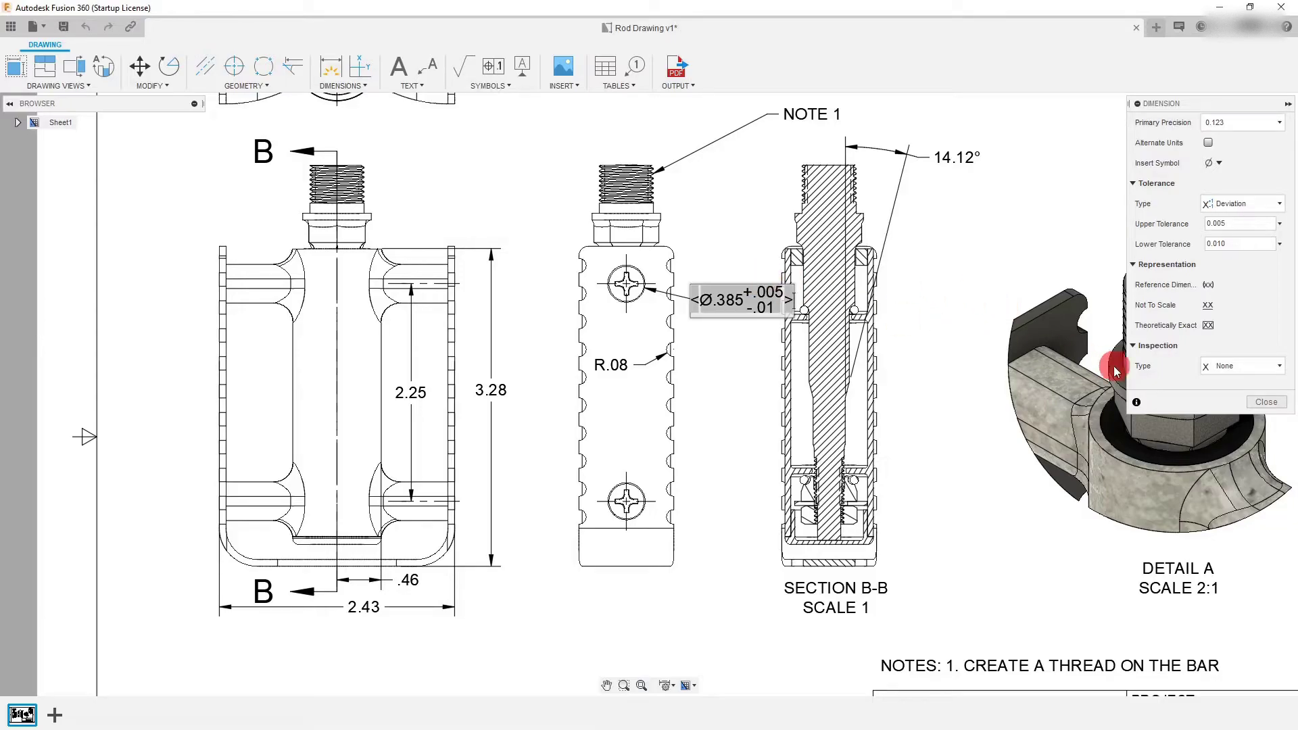
Close the dimension settings and reposition the Ø.385 dimension text.
{"action": "left_click", "coordinate": [1272, 403]}
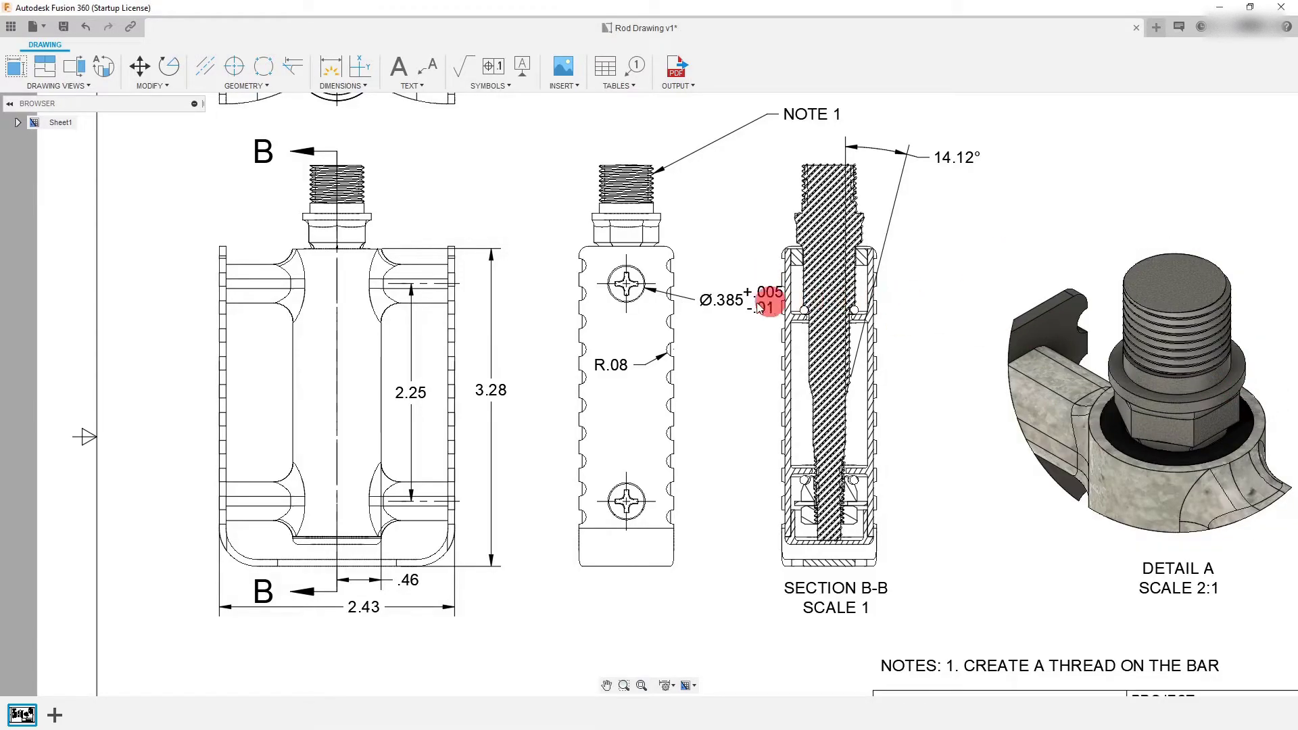
{"action": "left_click", "coordinate": [705, 303]}
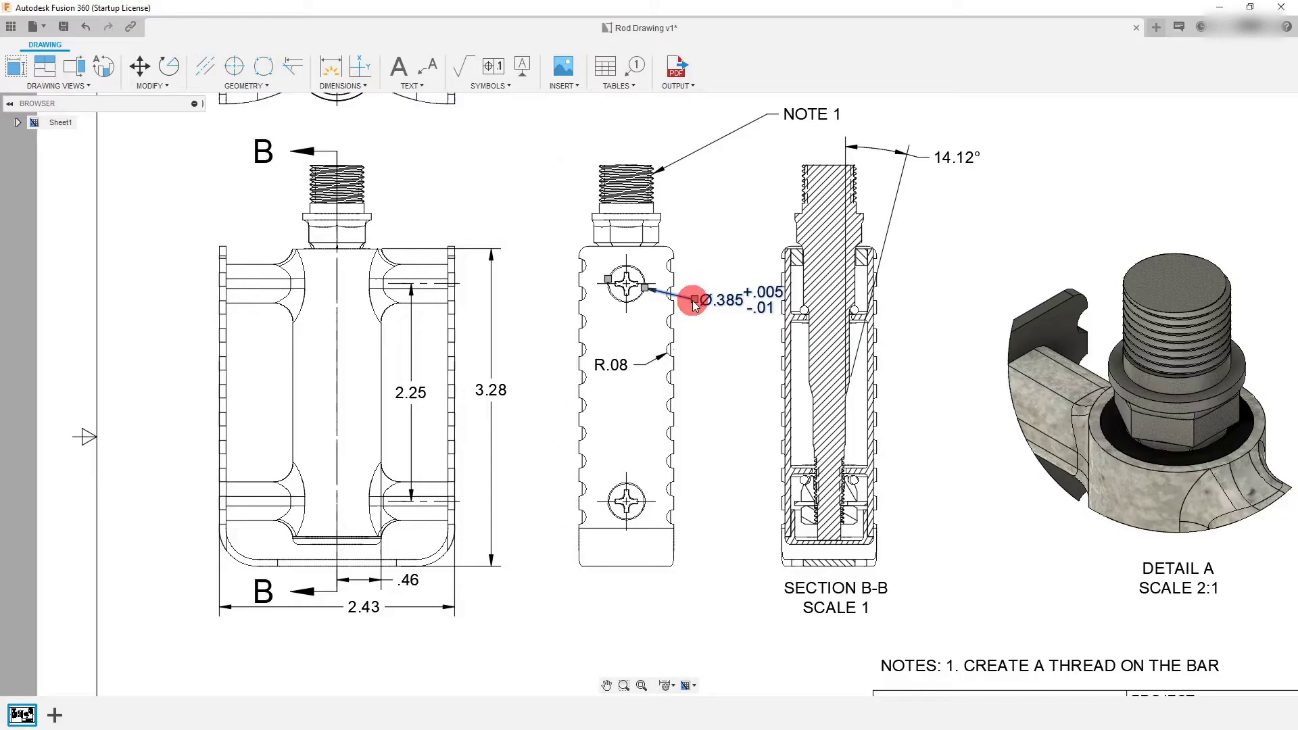
{"action": "left_click", "coordinate": [684, 299]}
{"action": "left_click", "coordinate": [686, 302]}
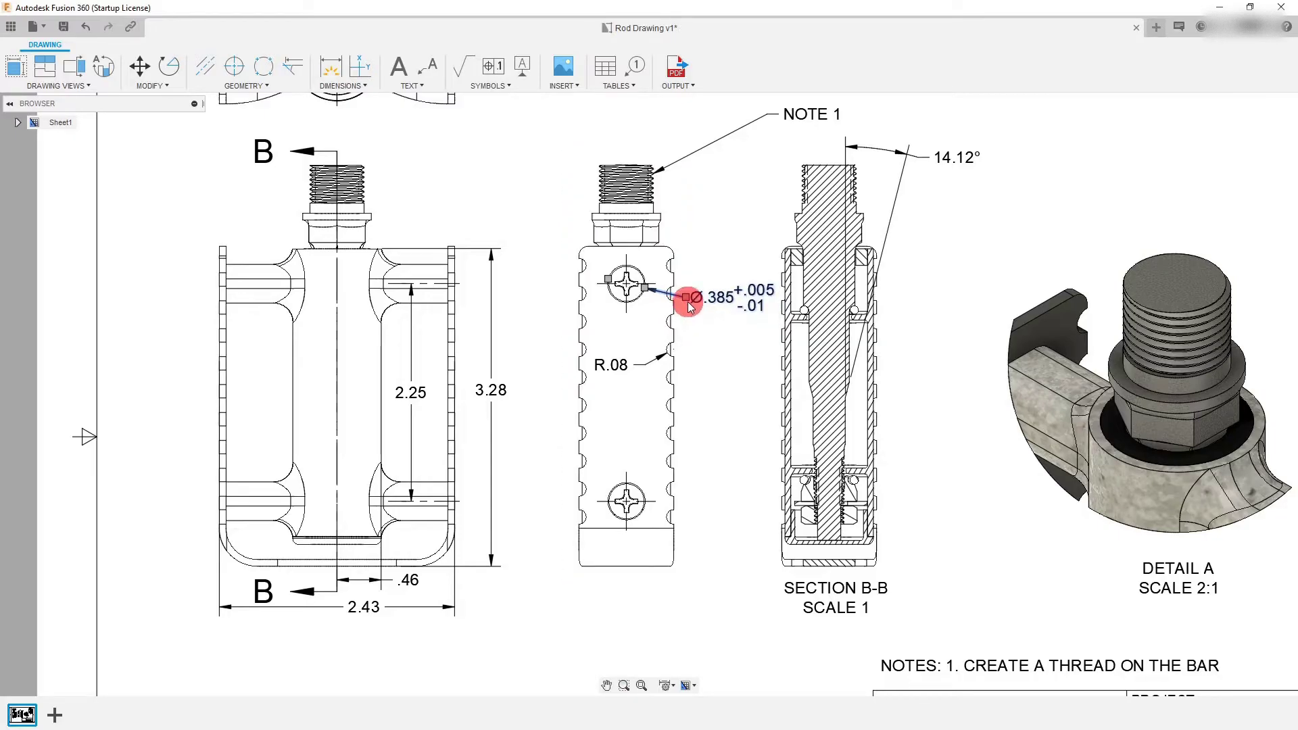
Move Section B-B and the middle side view further right on the sheet.
{"action": "left_click", "coordinate": [895, 346]}
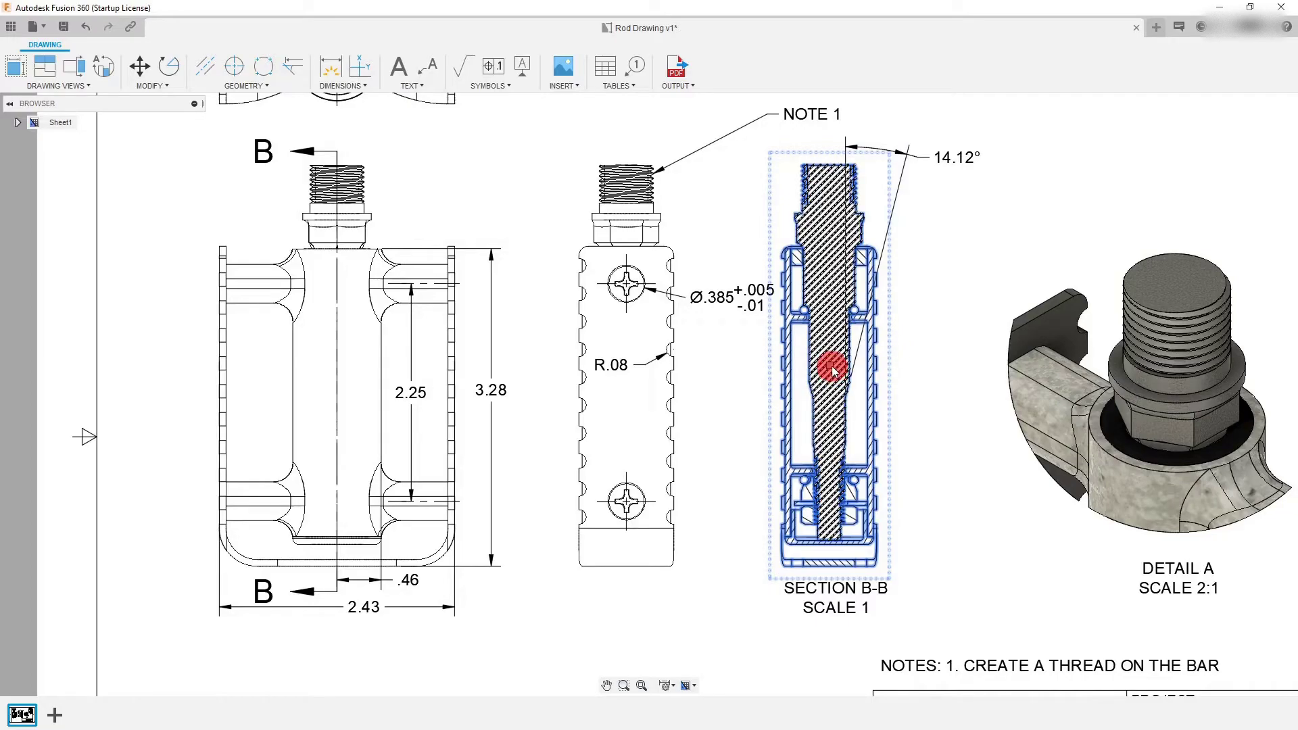
{"action": "left_click_drag", "start_coordinate": [831, 367], "coordinate": [894, 369]}
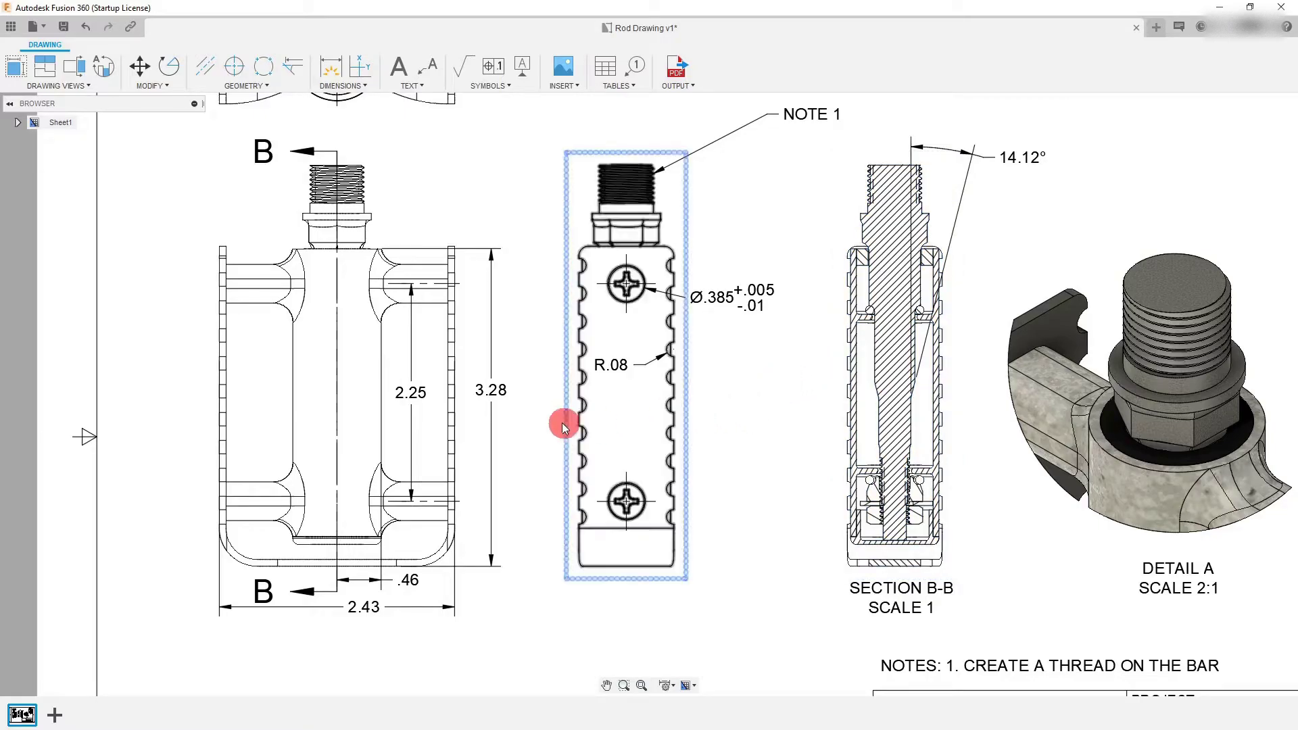
{"action": "left_click_drag", "start_coordinate": [620, 365], "coordinate": [683, 375]}
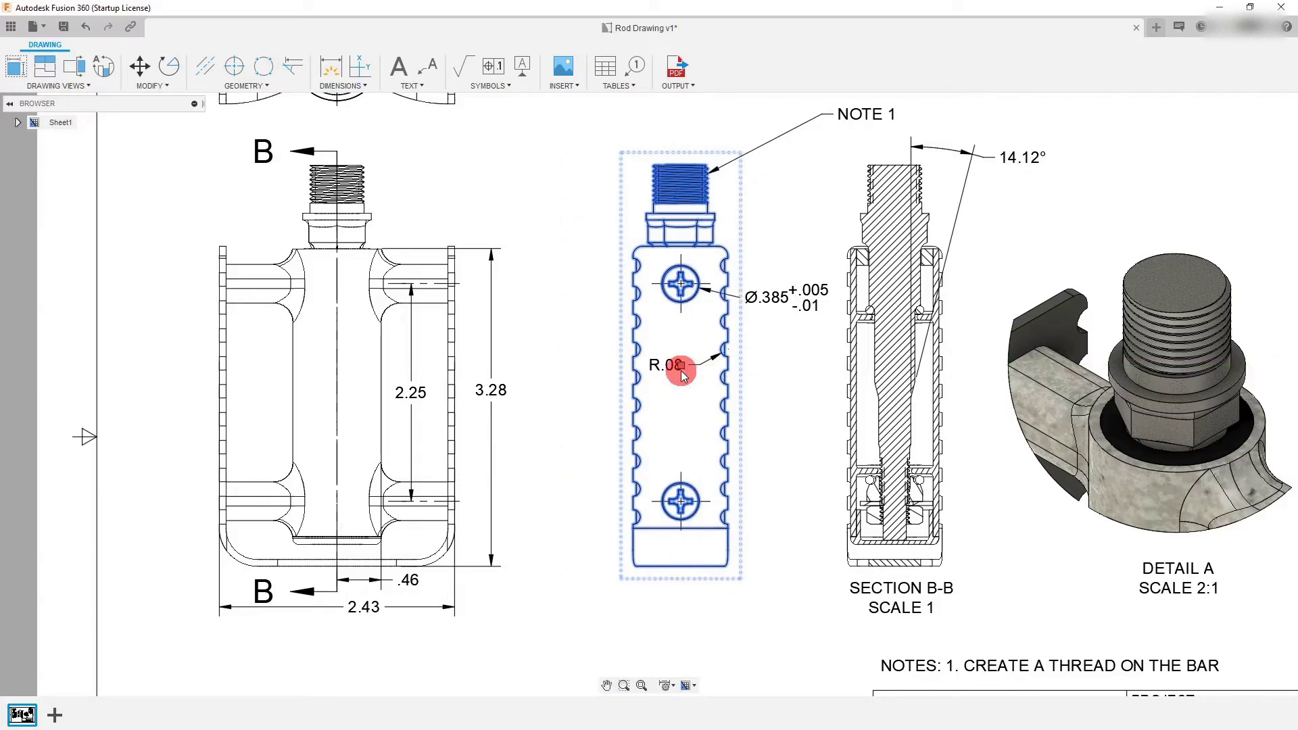
{"action": "left_click", "coordinate": [521, 395]}
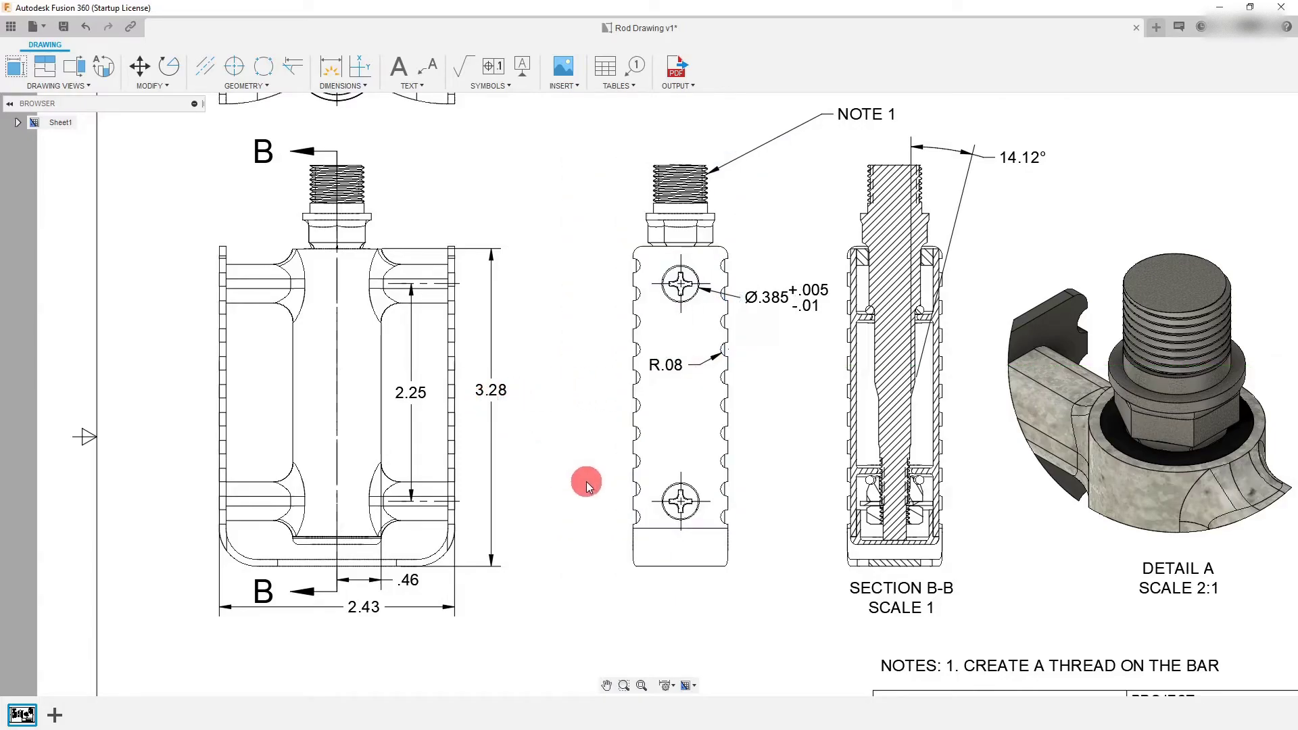
Add millimetre alternate units at 0.123 precision to the 3.28 dimension, reading 83.413mm.
{"action": "double_click", "coordinate": [494, 393]}
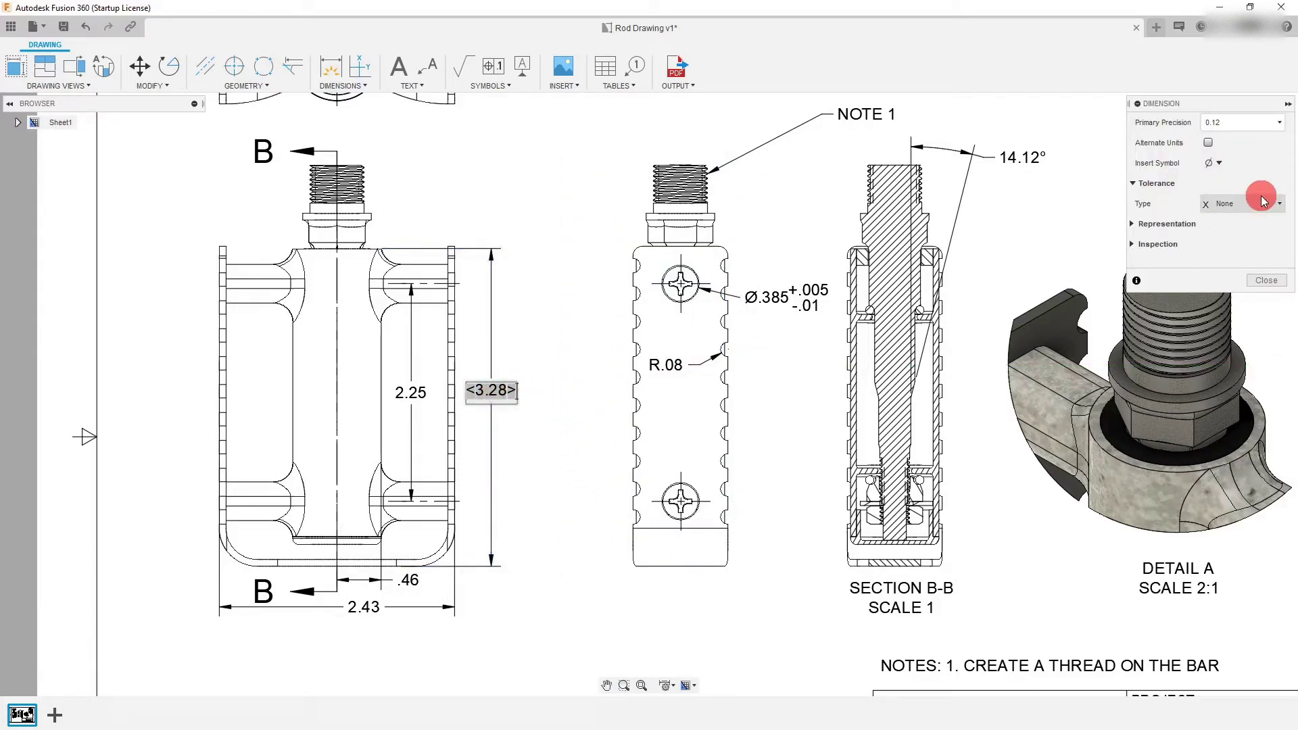
{"action": "left_click", "coordinate": [1208, 144]}
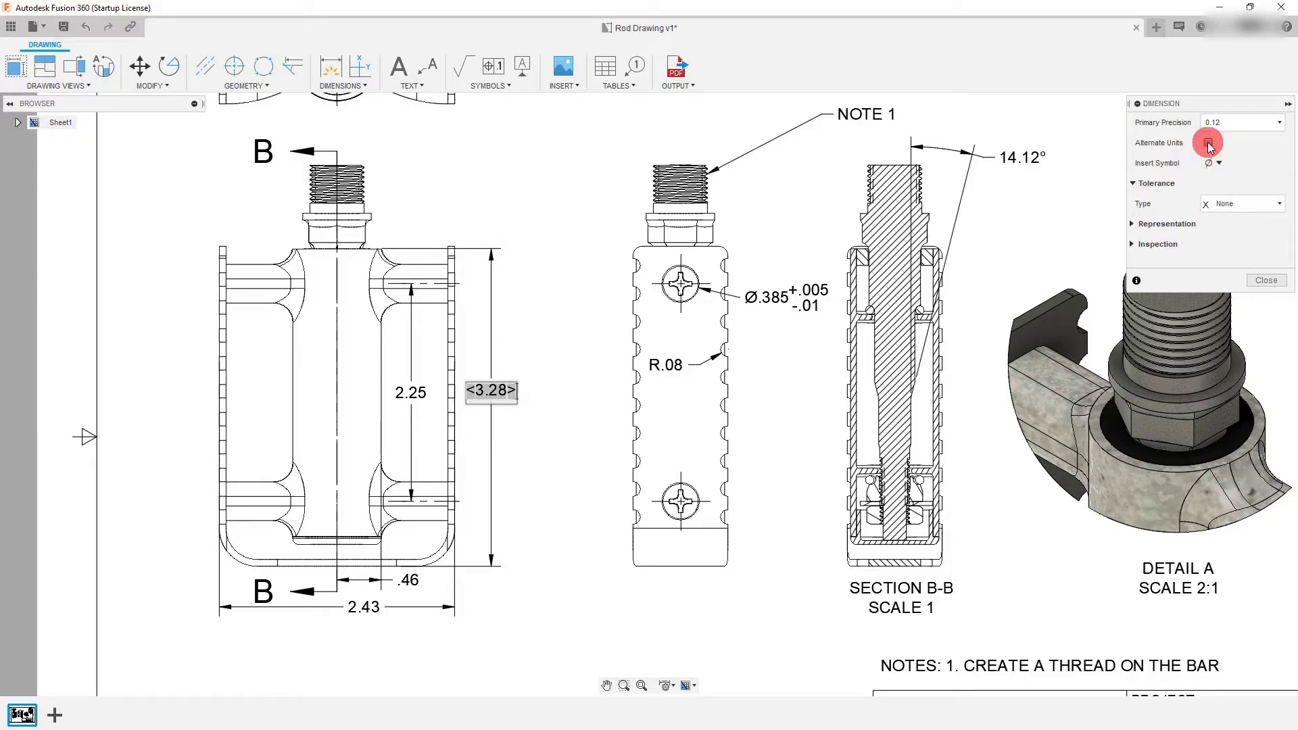
{"action": "left_click", "coordinate": [1208, 143]}
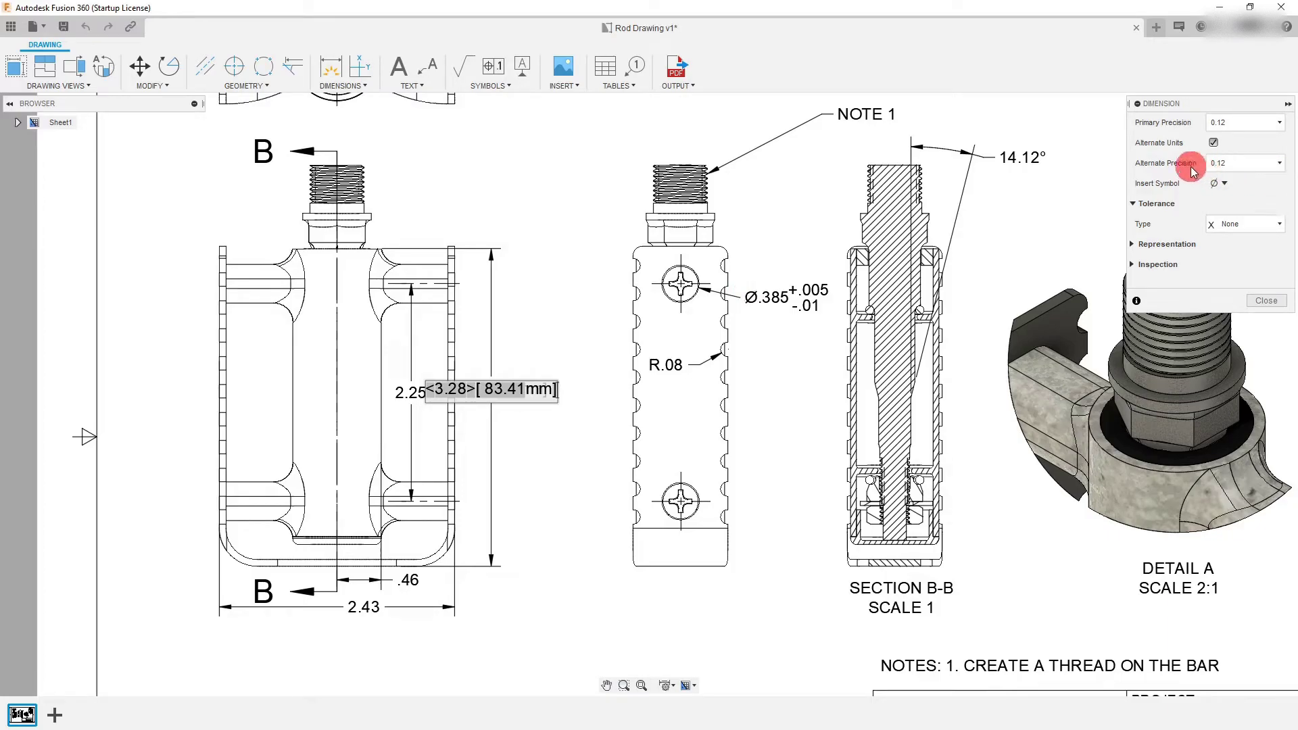
{"action": "left_click", "coordinate": [1276, 169]}
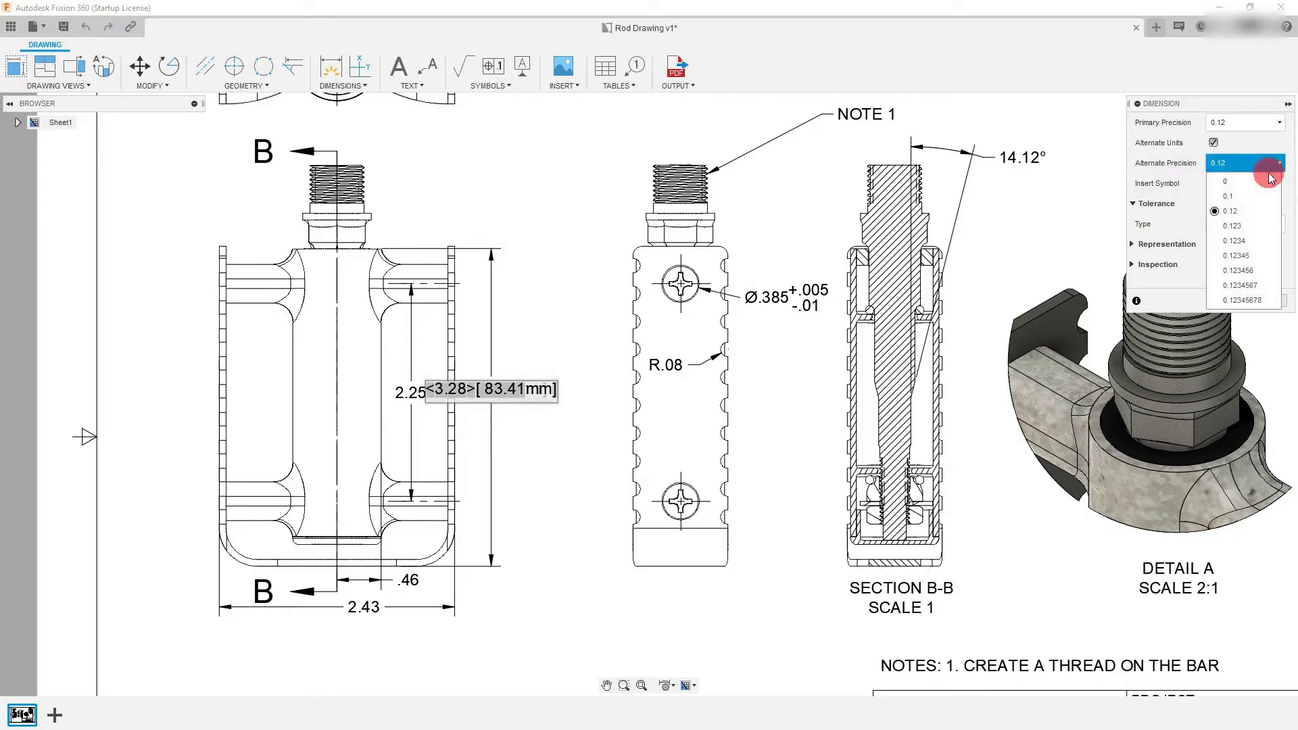
{"action": "left_click", "coordinate": [1260, 225]}
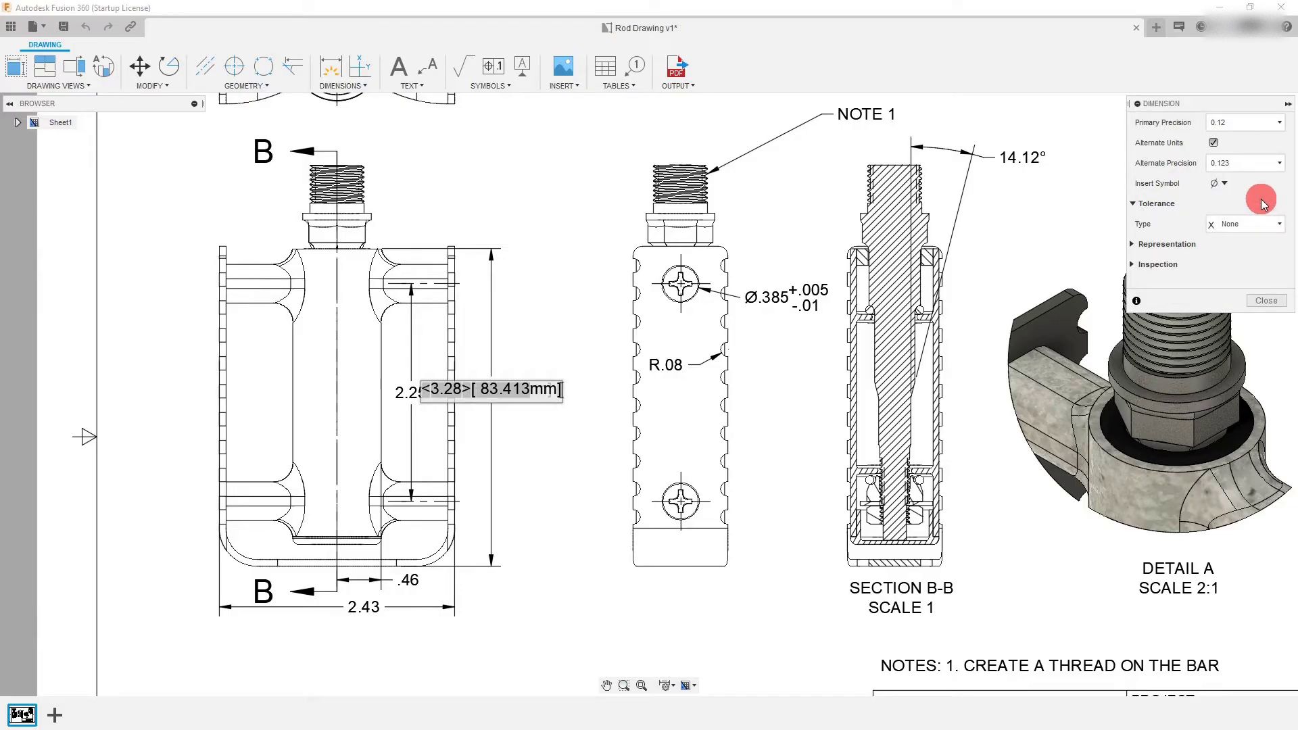
{"action": "left_click", "coordinate": [1272, 303]}
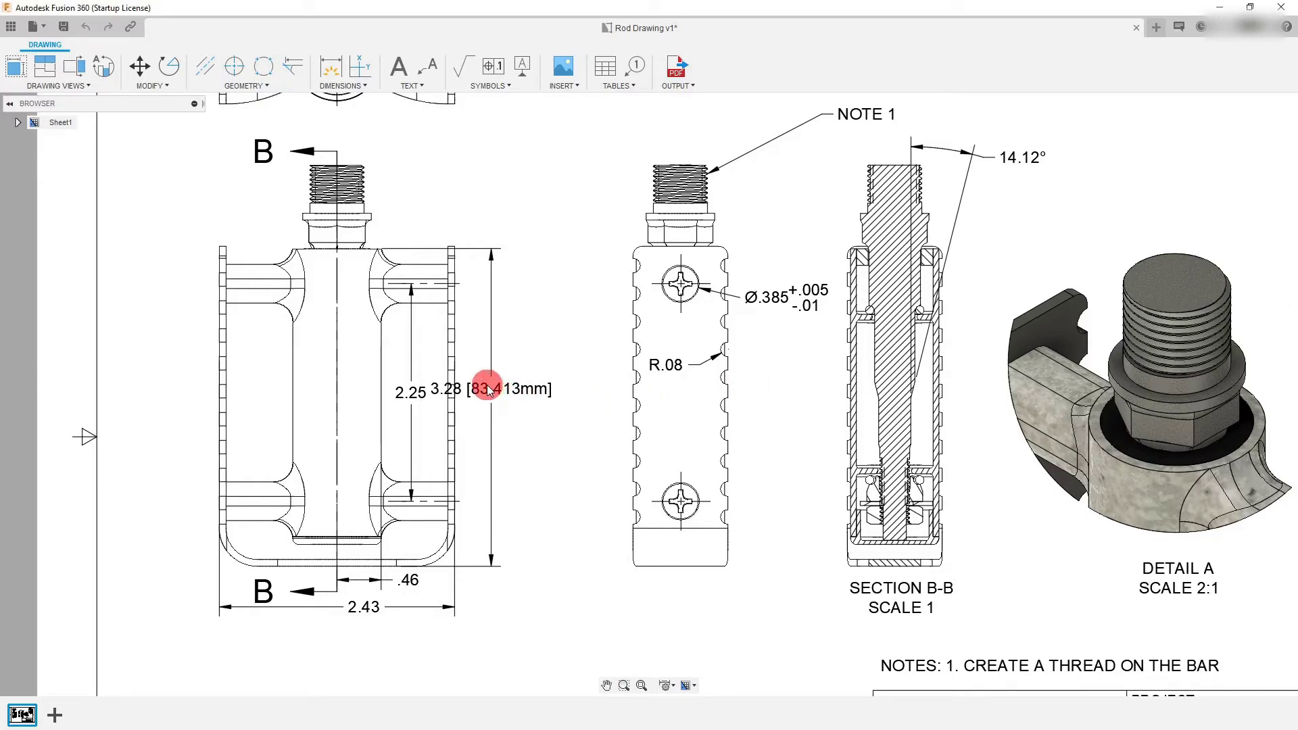
Move the 3.28 [83.413mm] dimension further right of the front view.
{"action": "left_click_drag", "start_coordinate": [494, 395], "coordinate": [529, 387]}
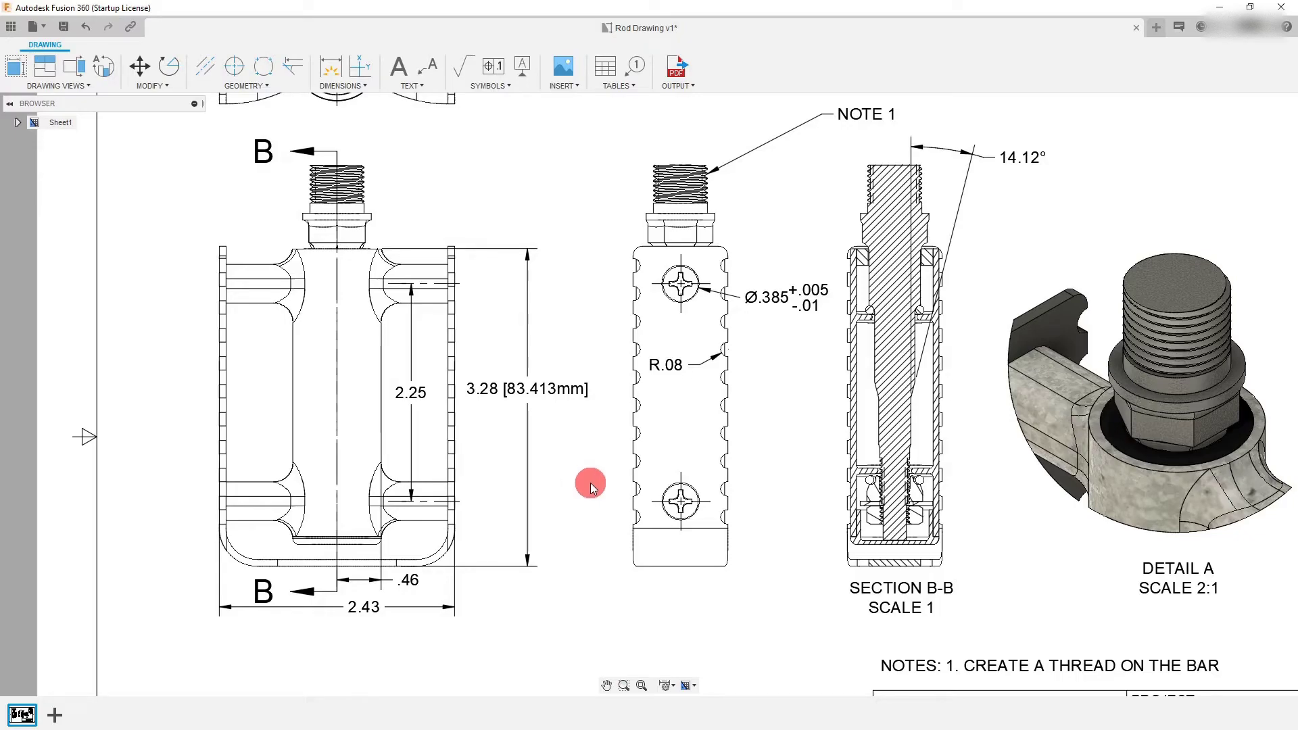
{"action": "scroll", "coordinate": [623, 484], "scroll_direction": "down", "scroll_amount": 2}
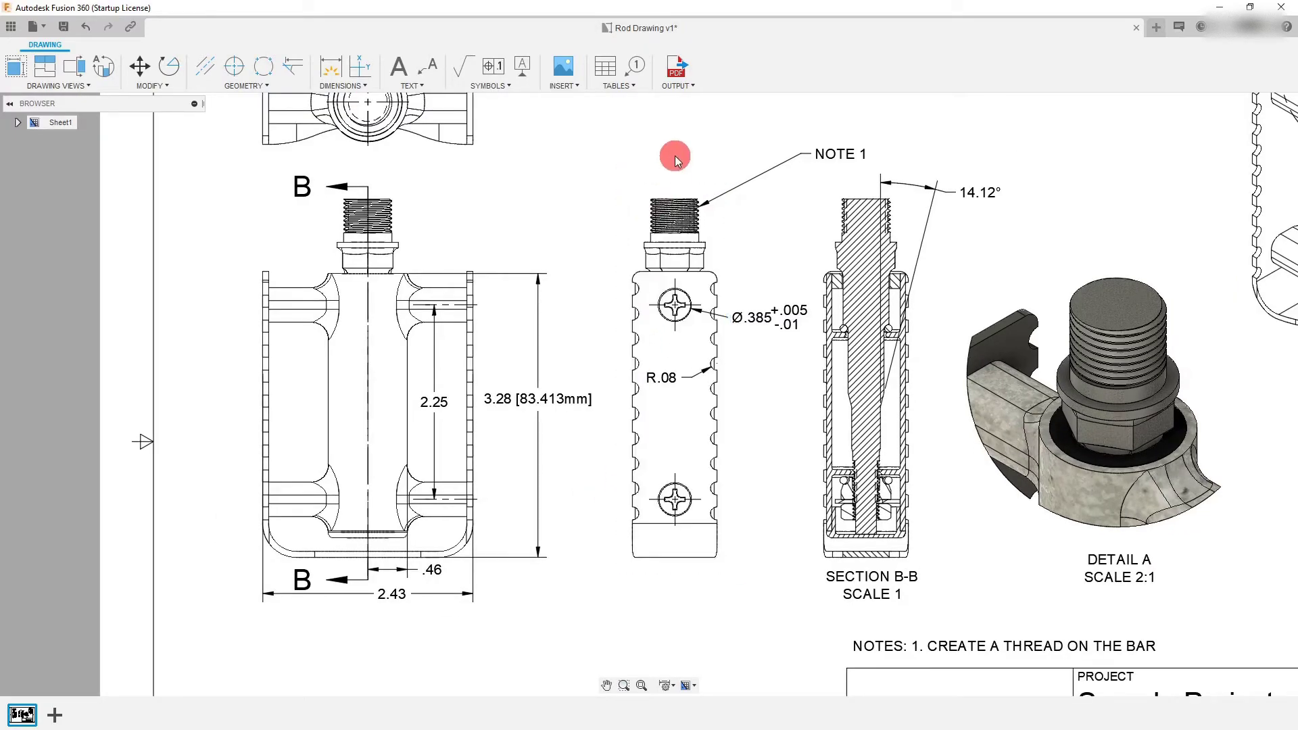
{"action": "scroll", "coordinate": [676, 157], "scroll_direction": "up", "scroll_amount": 1}
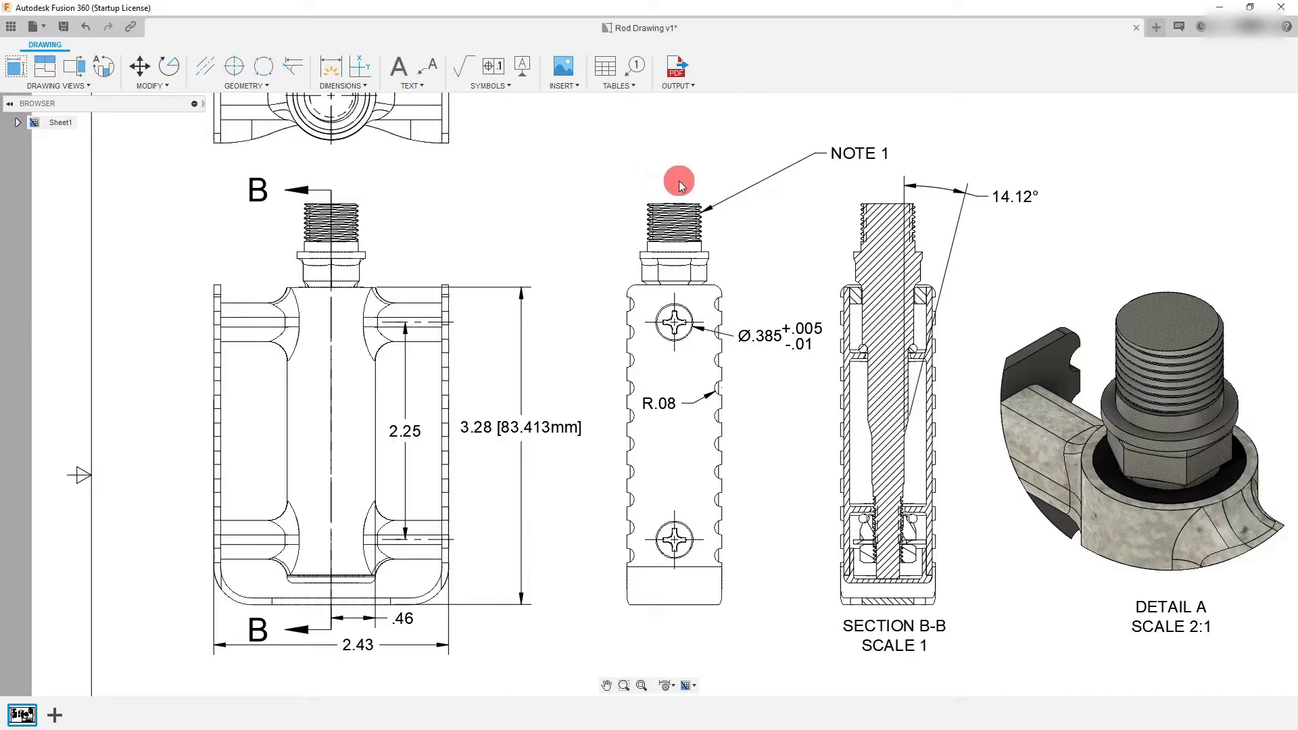
Zoom in on the threaded top of the side view.
{"action": "left_click", "coordinate": [707, 196]}
{"action": "scroll", "coordinate": [706, 310], "scroll_direction": "down", "scroll_amount": 1}
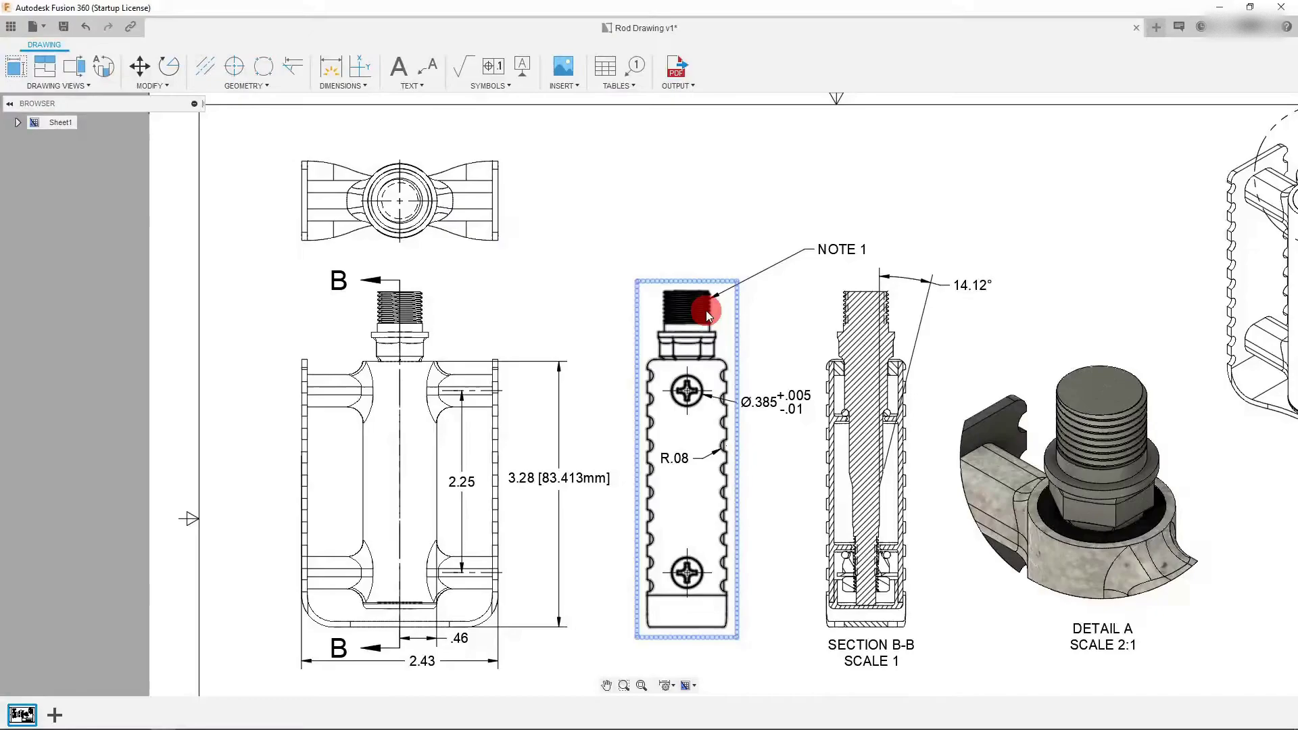
{"action": "scroll", "coordinate": [704, 310], "scroll_direction": "up", "scroll_amount": 5}
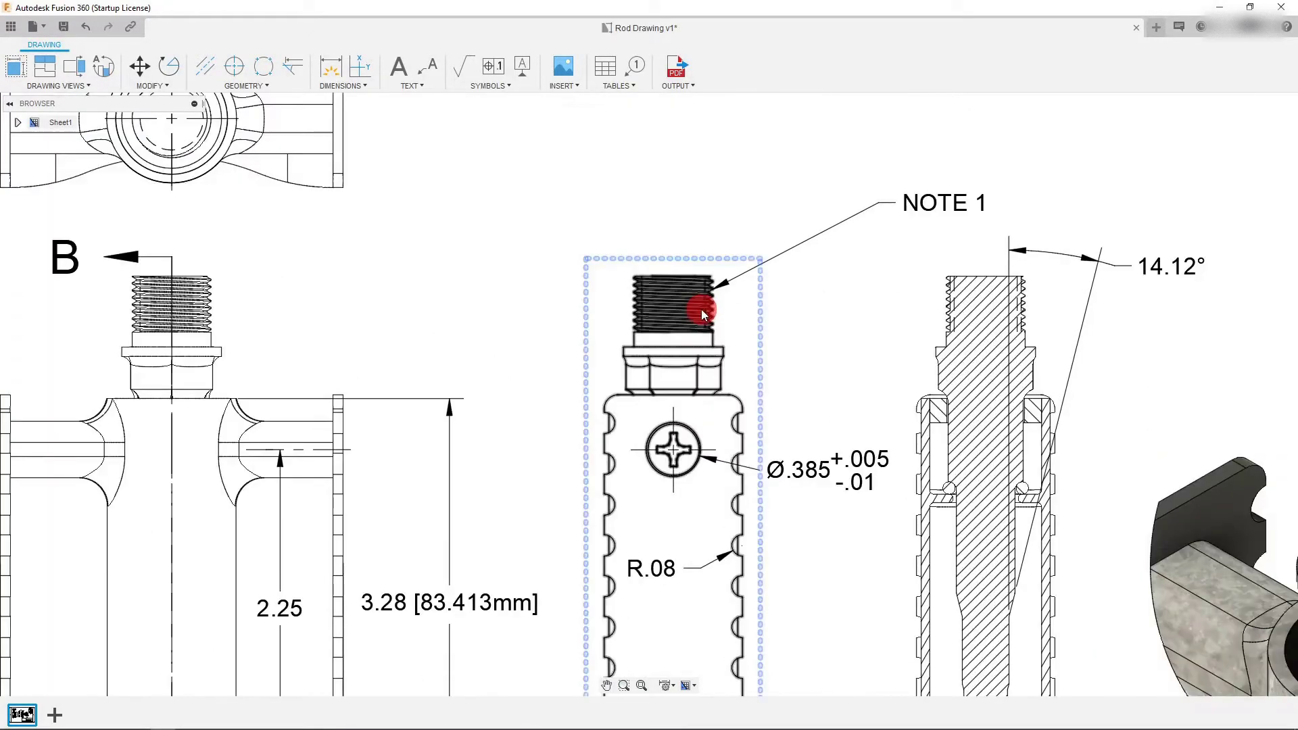
{"action": "scroll", "coordinate": [701, 307], "scroll_direction": "up", "scroll_amount": 2}
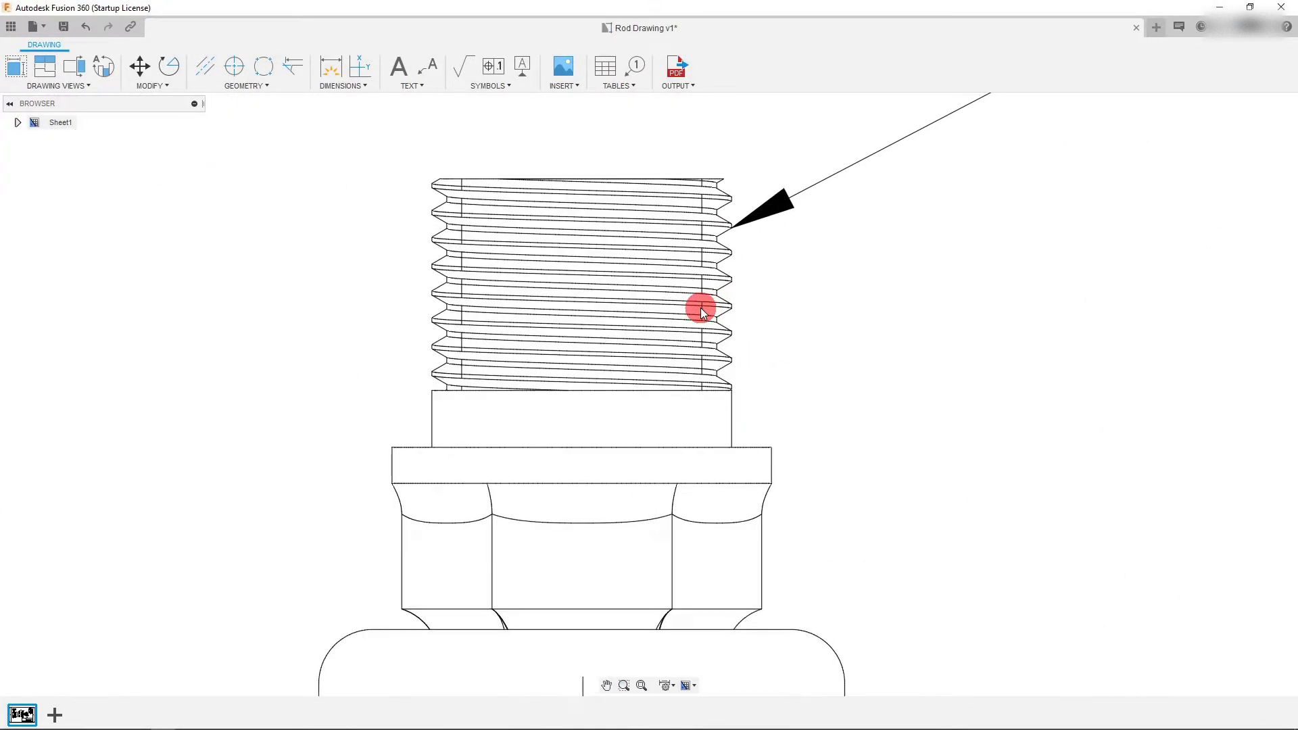
{"action": "scroll", "coordinate": [690, 385], "scroll_direction": "down", "scroll_amount": 1}
{"action": "scroll", "coordinate": [668, 186], "scroll_direction": "up", "scroll_amount": 1}
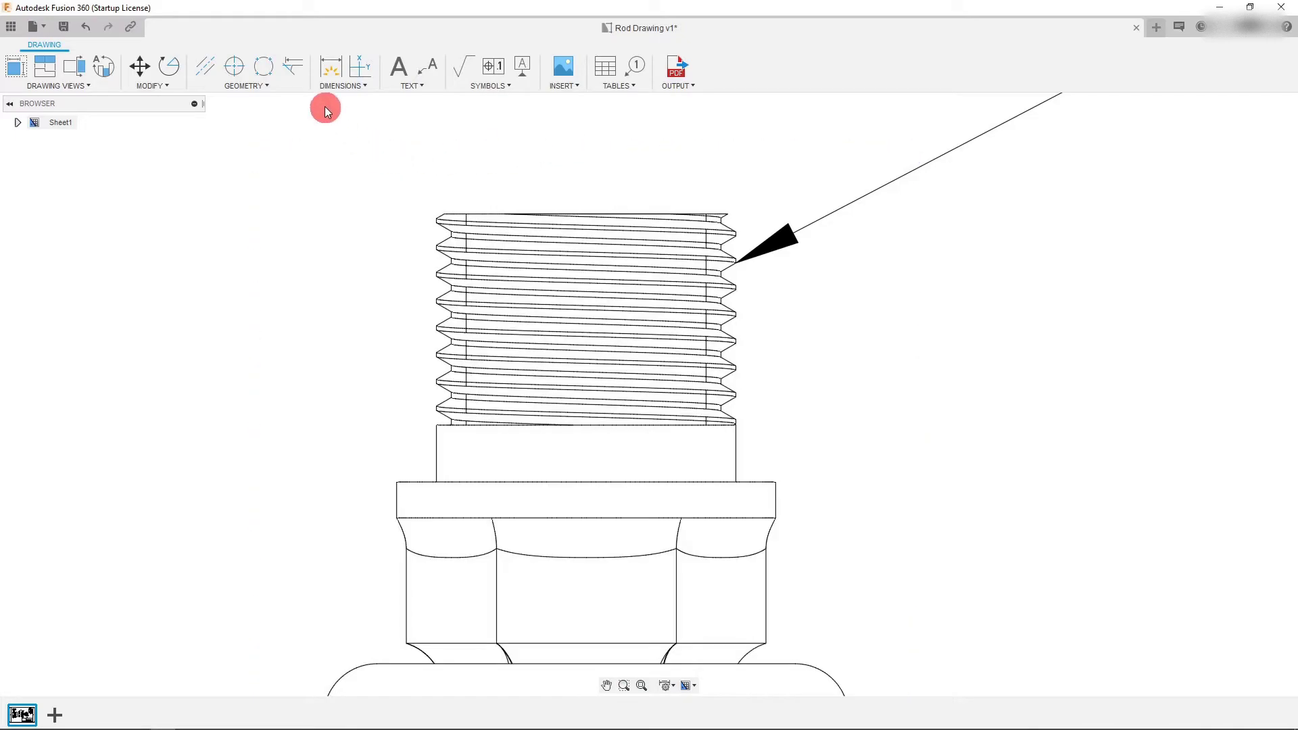
Add a horizontal thread-width dimension between both thread edges, placed above the threads.
{"action": "left_click", "coordinate": [330, 65]}
{"action": "left_click", "coordinate": [437, 450]}
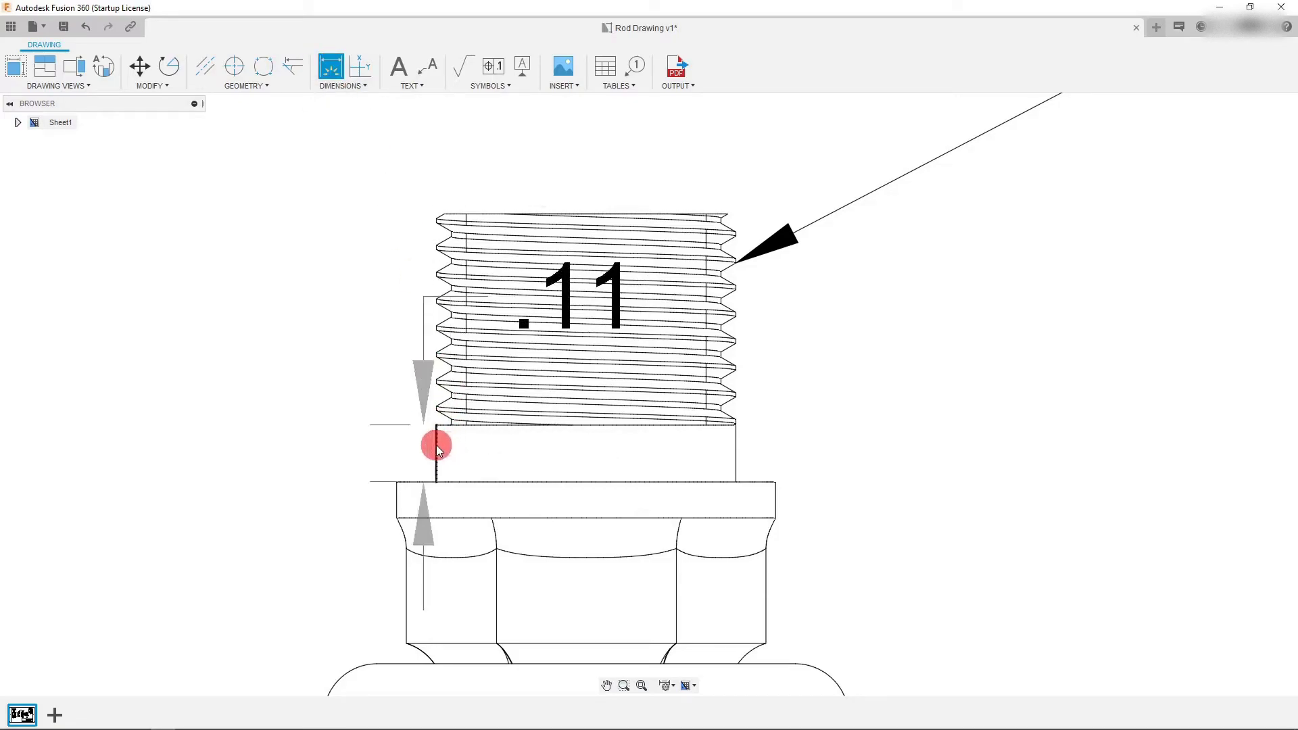
{"action": "left_click", "coordinate": [737, 467]}
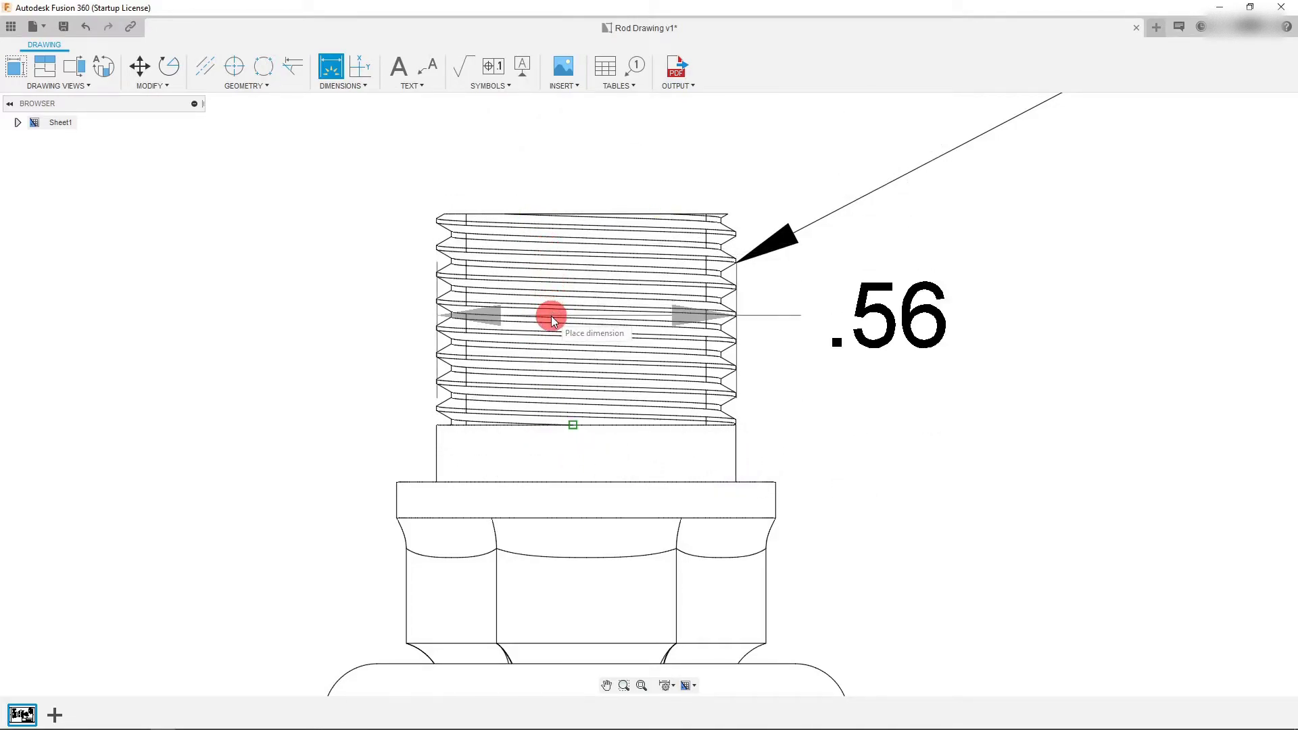
{"action": "left_click", "coordinate": [546, 128]}
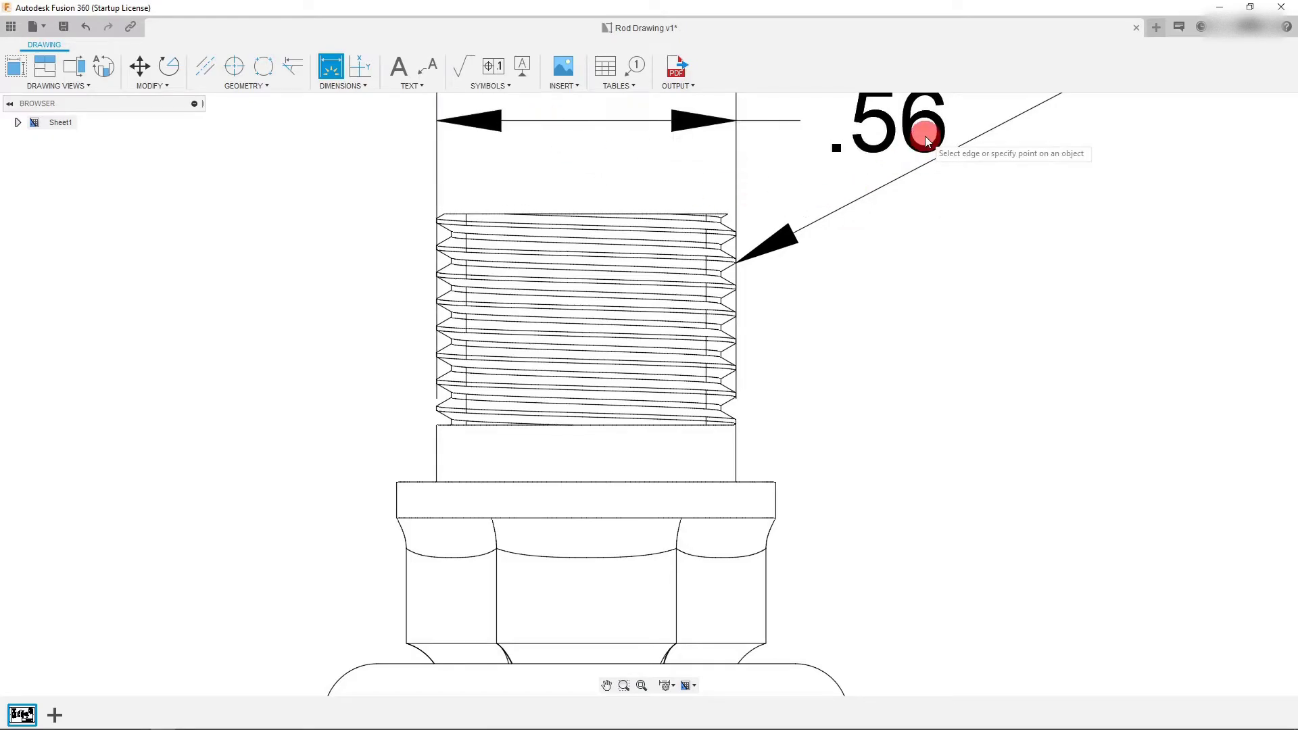
{"action": "key", "text": "Escape"}
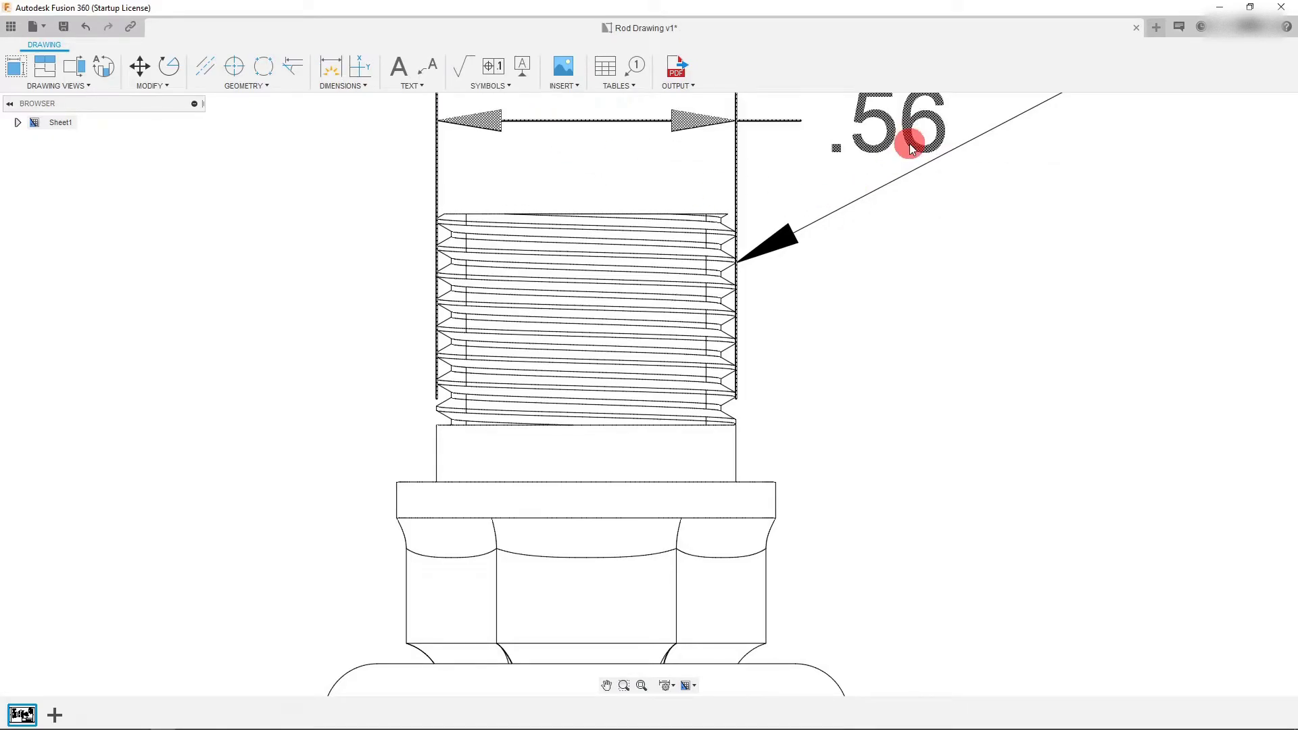
Set that dimension's primary precision to 0.123 so it reads .559.
{"action": "double_click", "coordinate": [909, 135]}
{"action": "left_click", "coordinate": [1225, 123]}
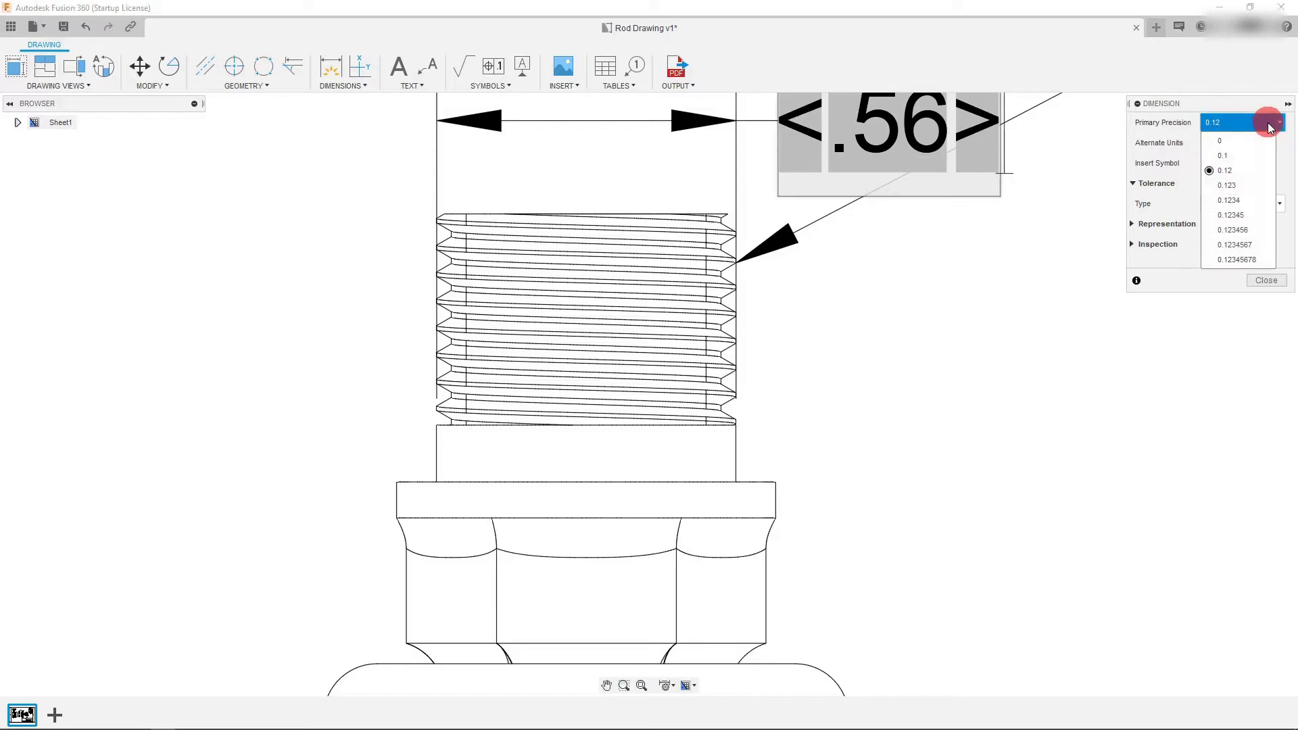
{"action": "left_click", "coordinate": [1231, 177]}
{"action": "left_click", "coordinate": [1266, 281]}
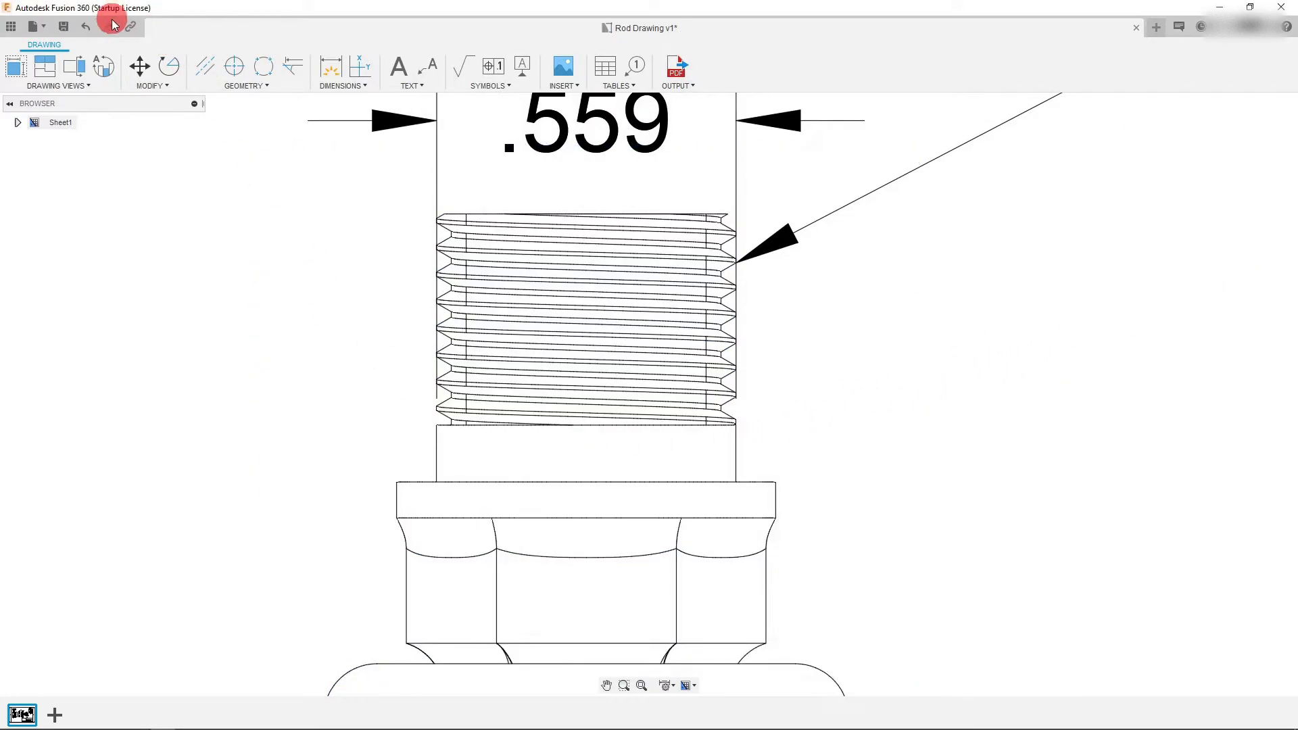
Add a vertical dimension from the flange's top edge to the thread top, placed left of the thread.
{"action": "left_click", "coordinate": [327, 72]}
{"action": "left_click", "coordinate": [449, 481]}
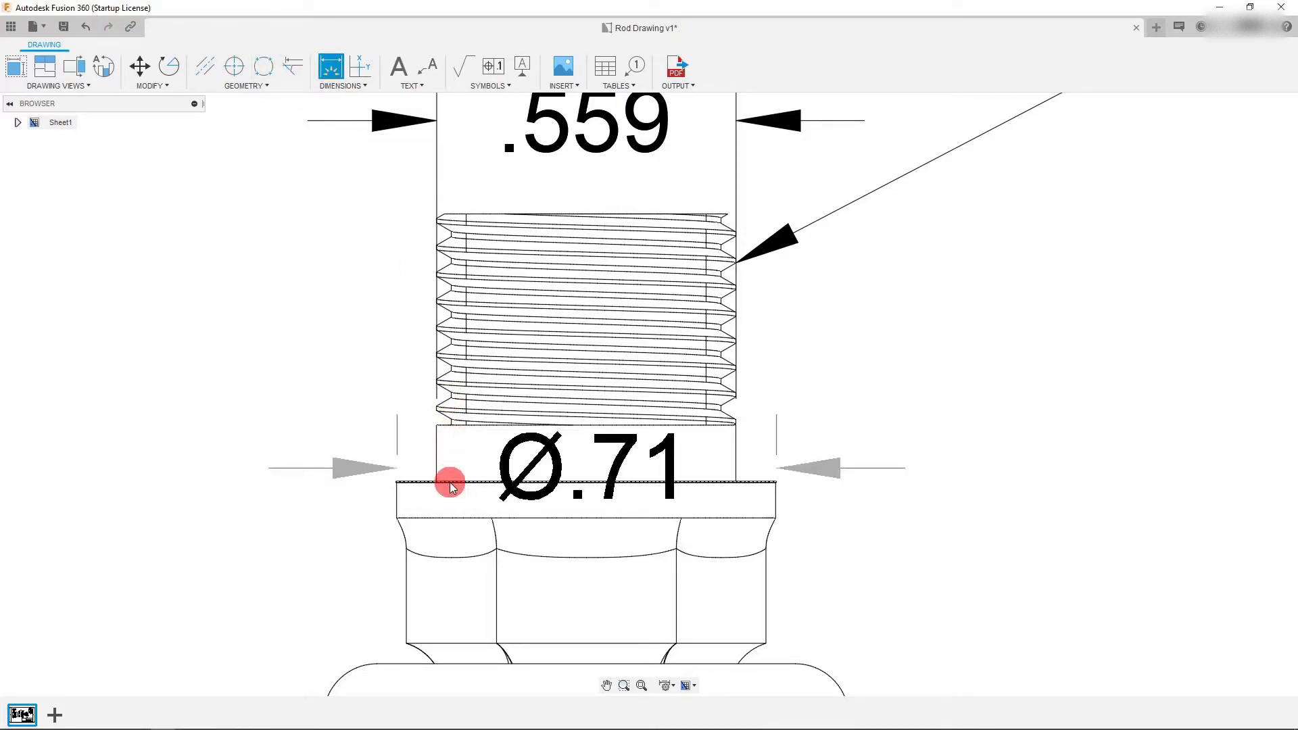
{"action": "left_click", "coordinate": [476, 214]}
{"action": "left_click", "coordinate": [81, 376]}
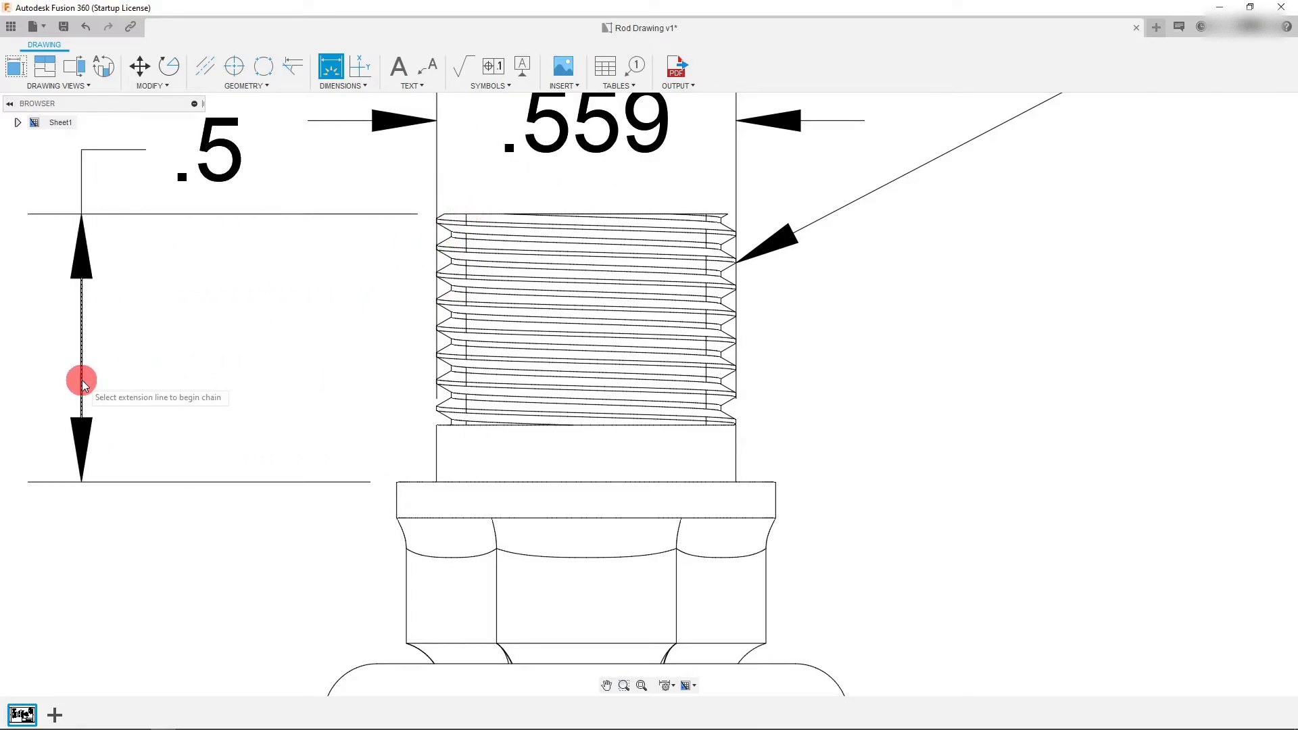
{"action": "key", "text": "Escape"}
Set the .5 dimension to three-decimal precision, then reopen it for editing.
{"action": "double_click", "coordinate": [217, 163]}
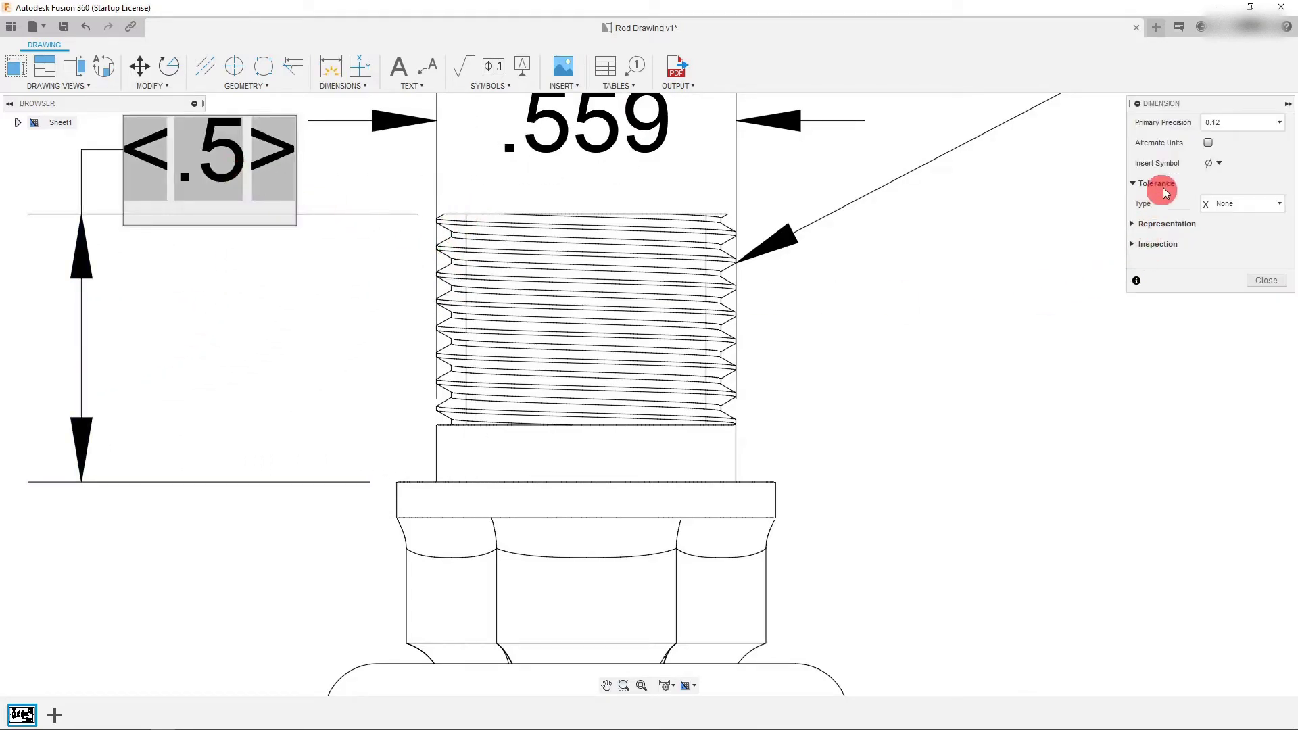
{"action": "left_click", "coordinate": [1239, 126]}
{"action": "left_click", "coordinate": [1225, 173]}
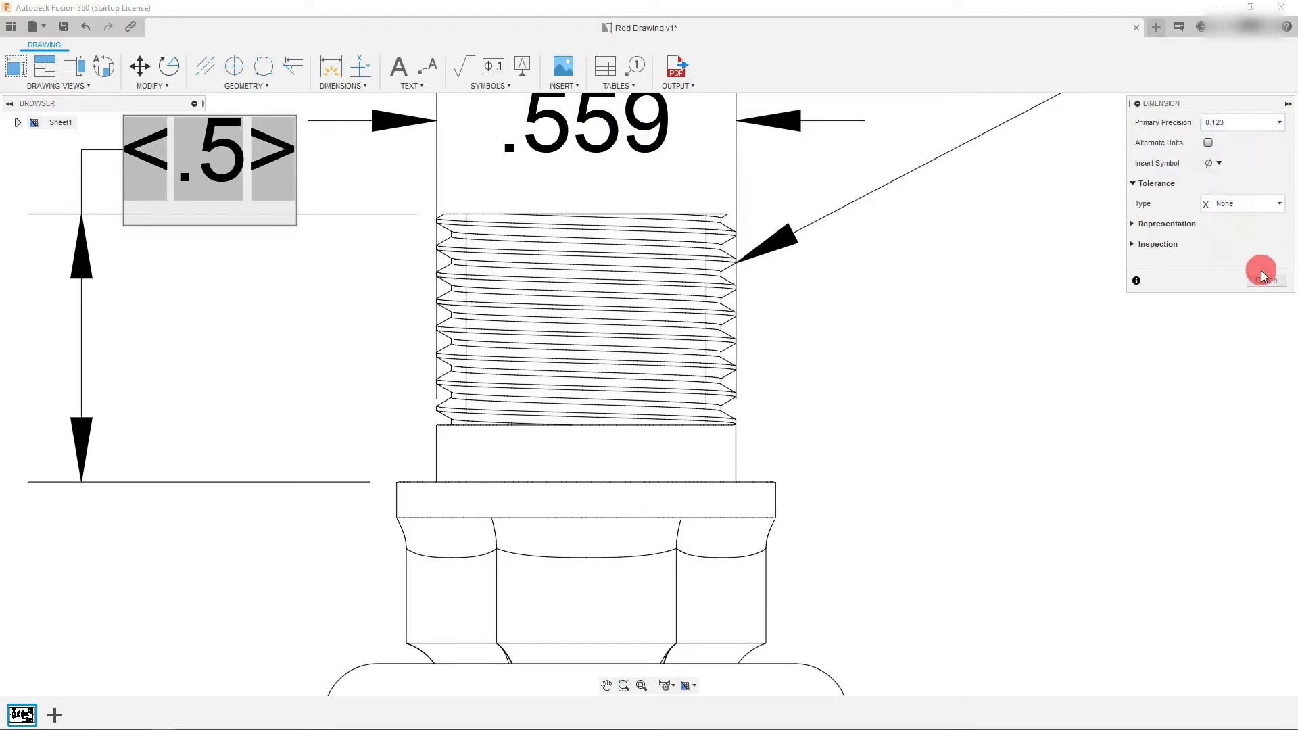
{"action": "left_click", "coordinate": [1259, 284]}
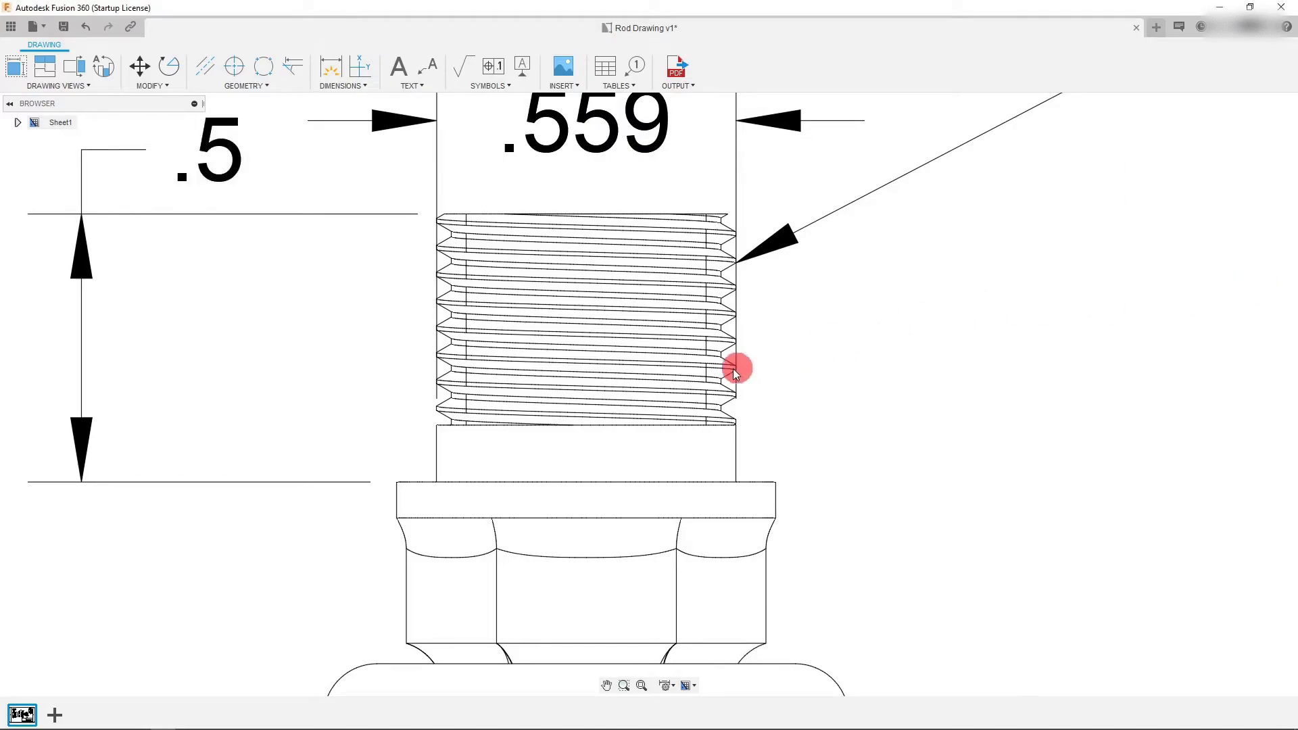
{"action": "scroll", "coordinate": [631, 284], "scroll_direction": "down", "scroll_amount": 2}
{"action": "scroll", "coordinate": [404, 206], "scroll_direction": "up", "scroll_amount": 2}
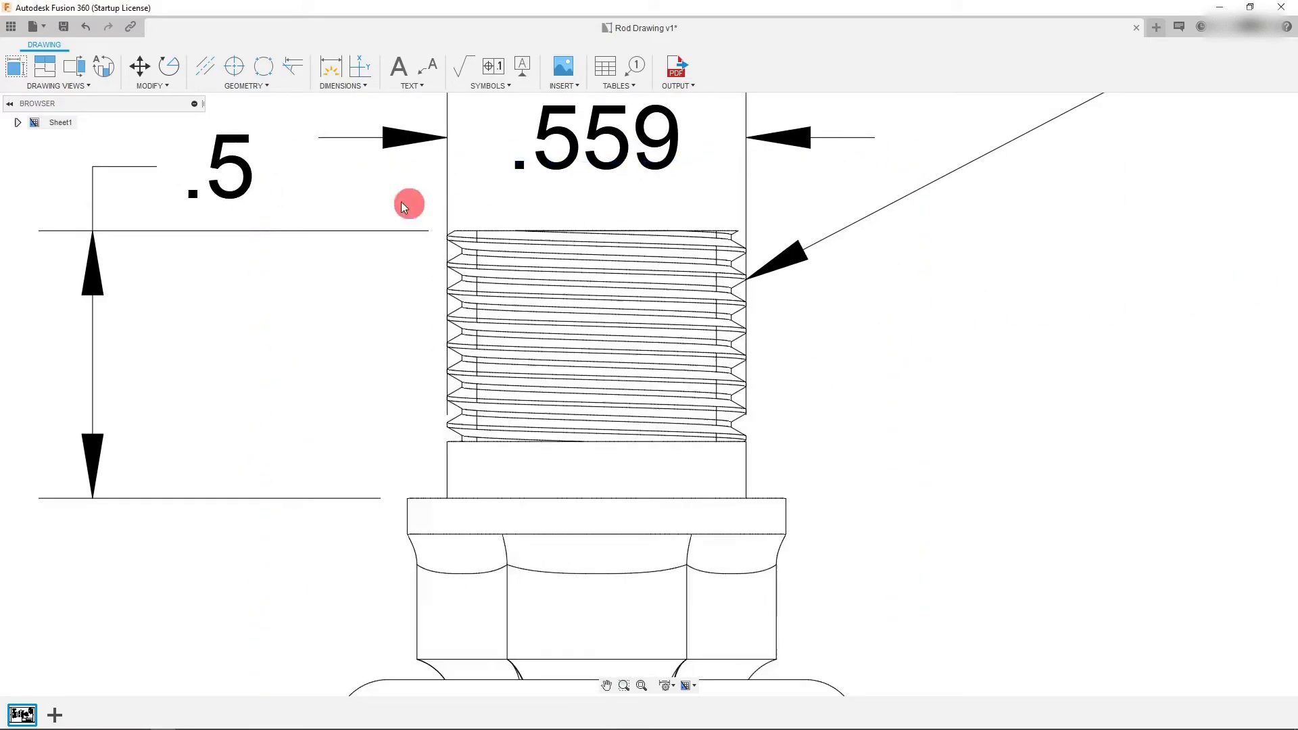
{"action": "double_click", "coordinate": [206, 171]}
Add a vertical thread-length dimension from the thread's bottom corner to its top edge.
{"action": "left_click", "coordinate": [1266, 282]}
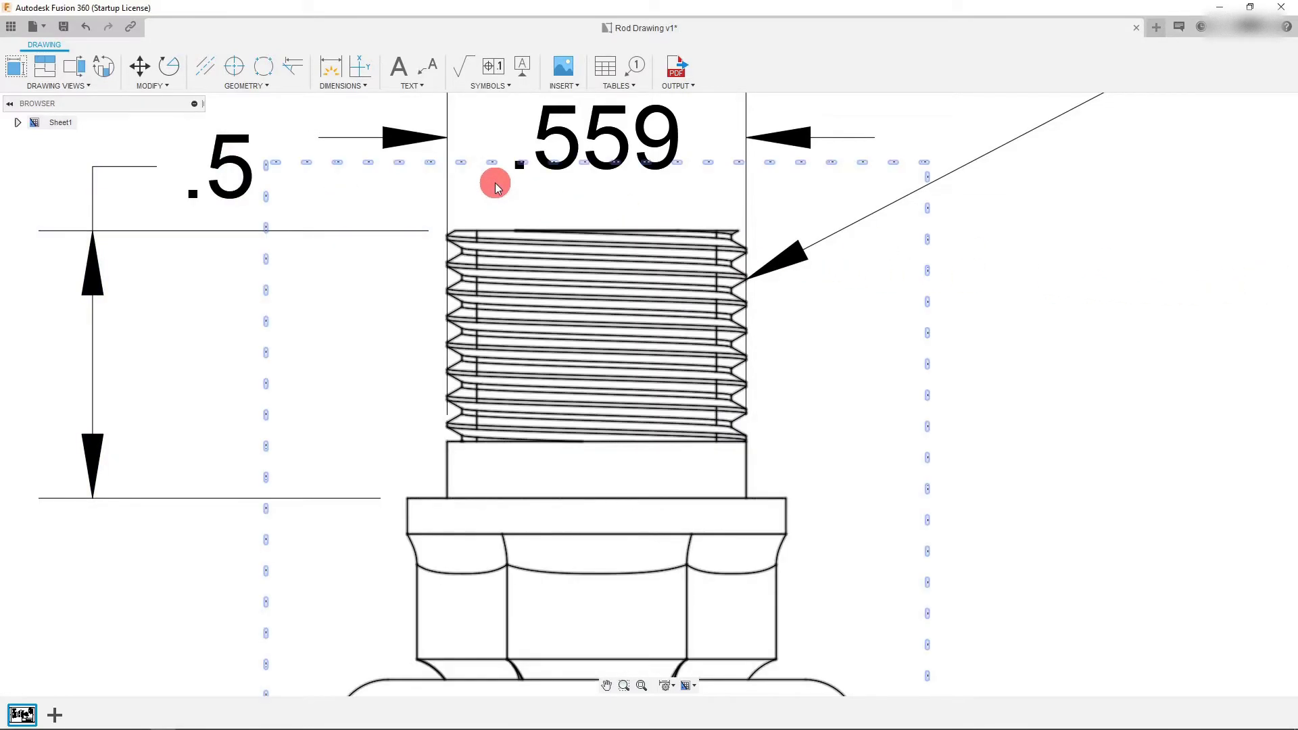
{"action": "scroll", "coordinate": [496, 183], "scroll_direction": "up", "scroll_amount": 2}
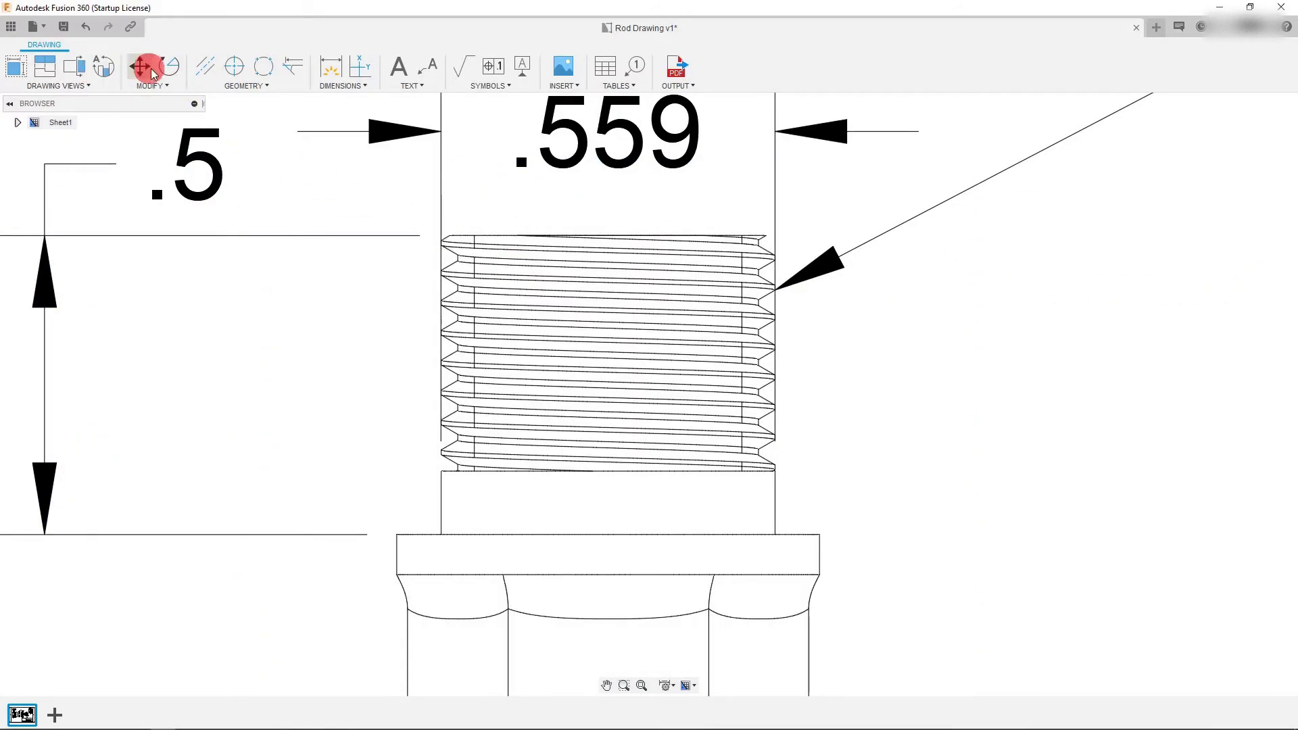
{"action": "left_click", "coordinate": [331, 66]}
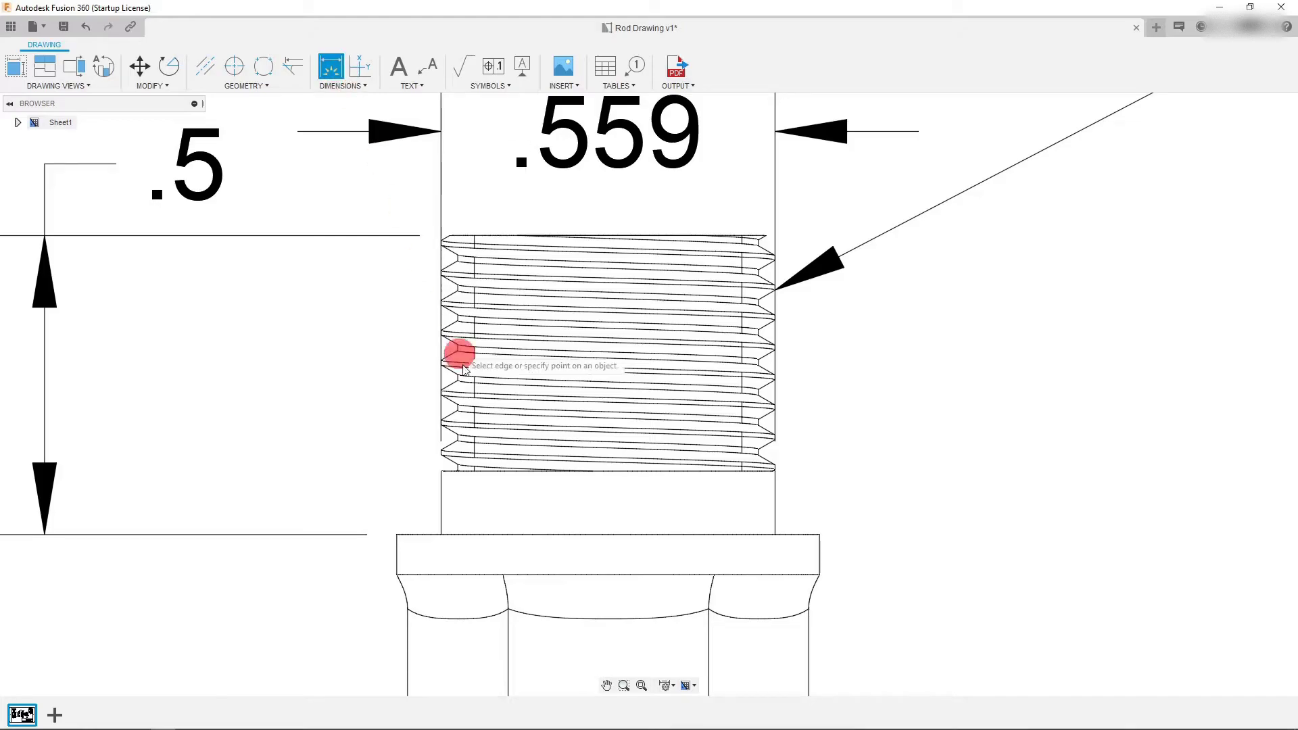
{"action": "left_click", "coordinate": [453, 472]}
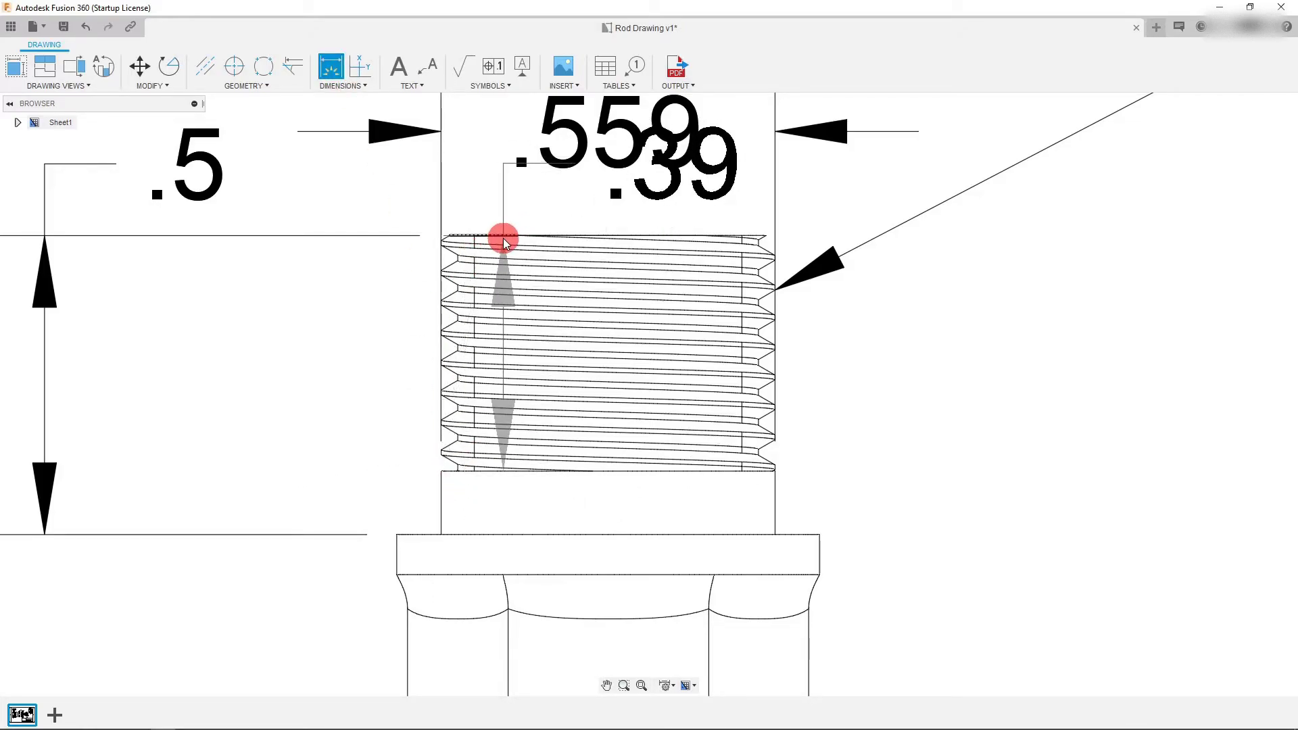
{"action": "scroll", "coordinate": [480, 230], "scroll_direction": "up", "scroll_amount": 2}
{"action": "scroll", "coordinate": [476, 233], "scroll_direction": "up", "scroll_amount": 2}
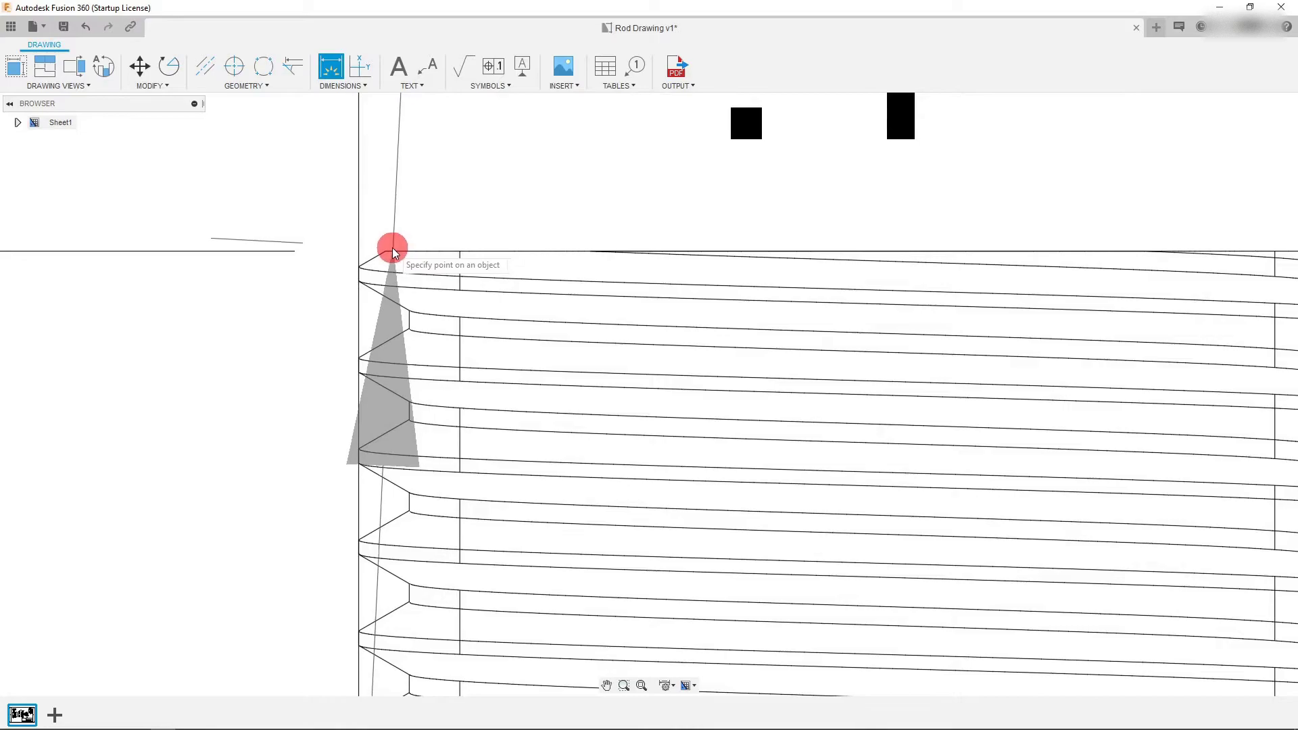
{"action": "left_click", "coordinate": [478, 243]}
{"action": "scroll", "coordinate": [481, 267], "scroll_direction": "down", "scroll_amount": 1}
{"action": "scroll", "coordinate": [490, 319], "scroll_direction": "down", "scroll_amount": 3}
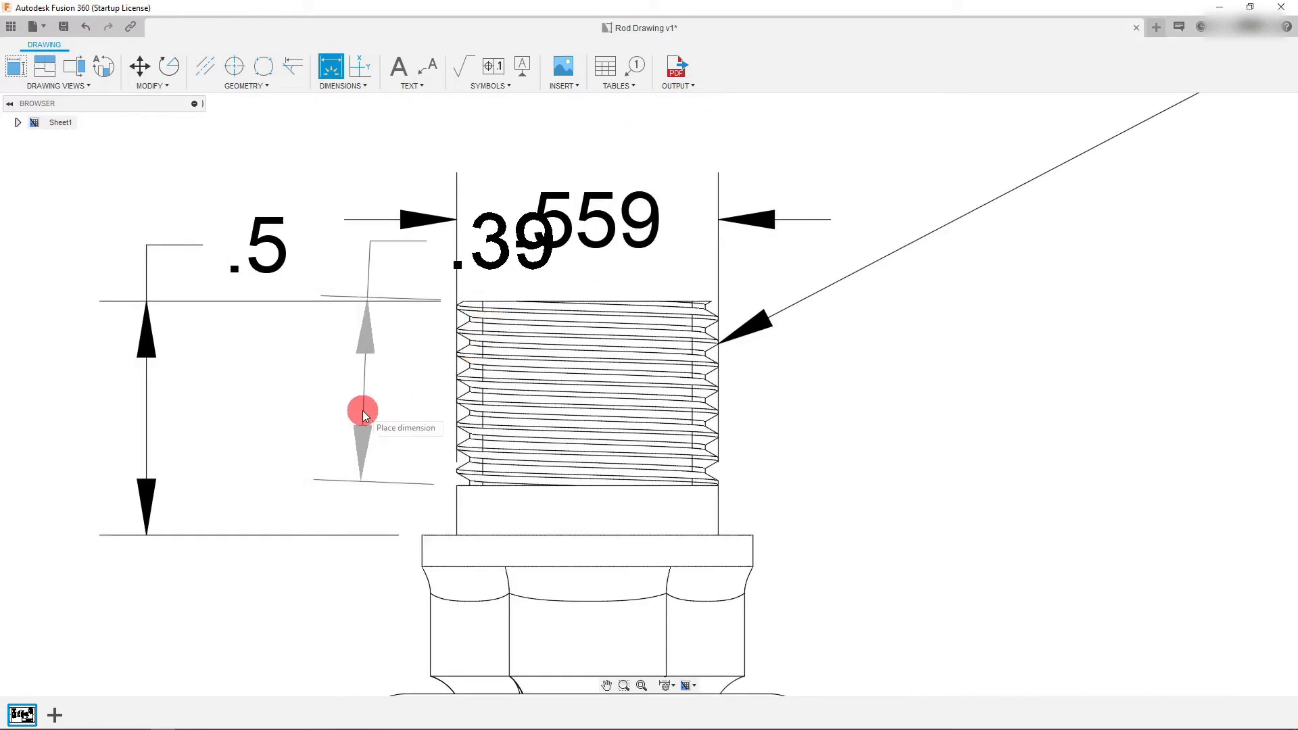
{"action": "left_click", "coordinate": [359, 518]}
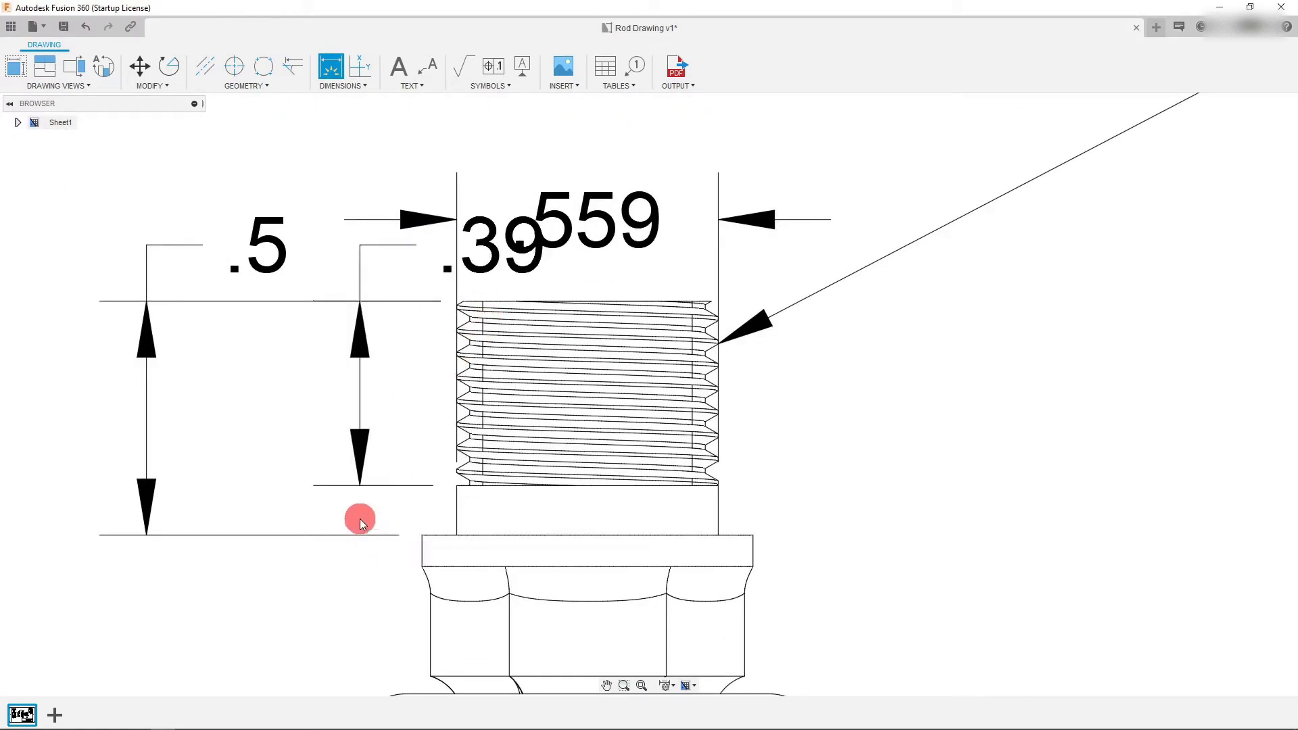
{"action": "key", "text": "Escape"}
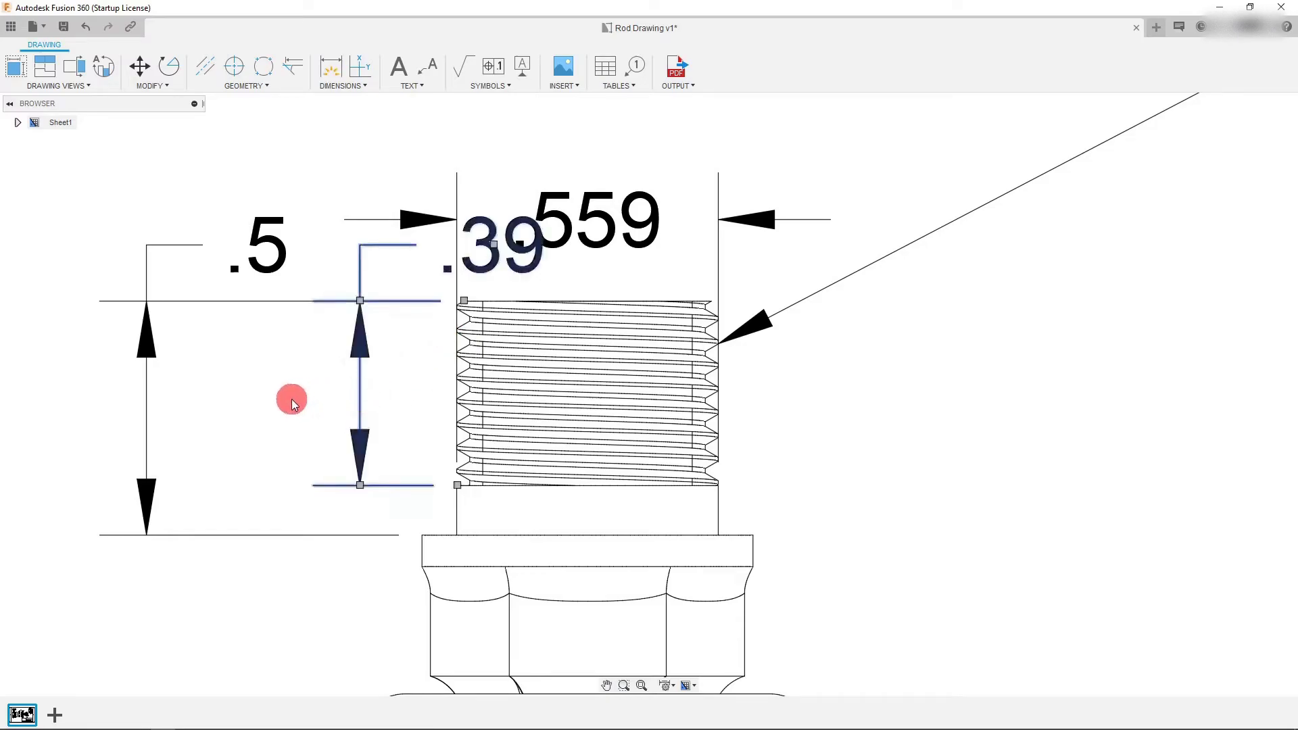
Stretch the .5 and .39 dimensions further left so they sit side by side.
{"action": "scroll", "coordinate": [477, 382], "scroll_direction": "down", "scroll_amount": 2}
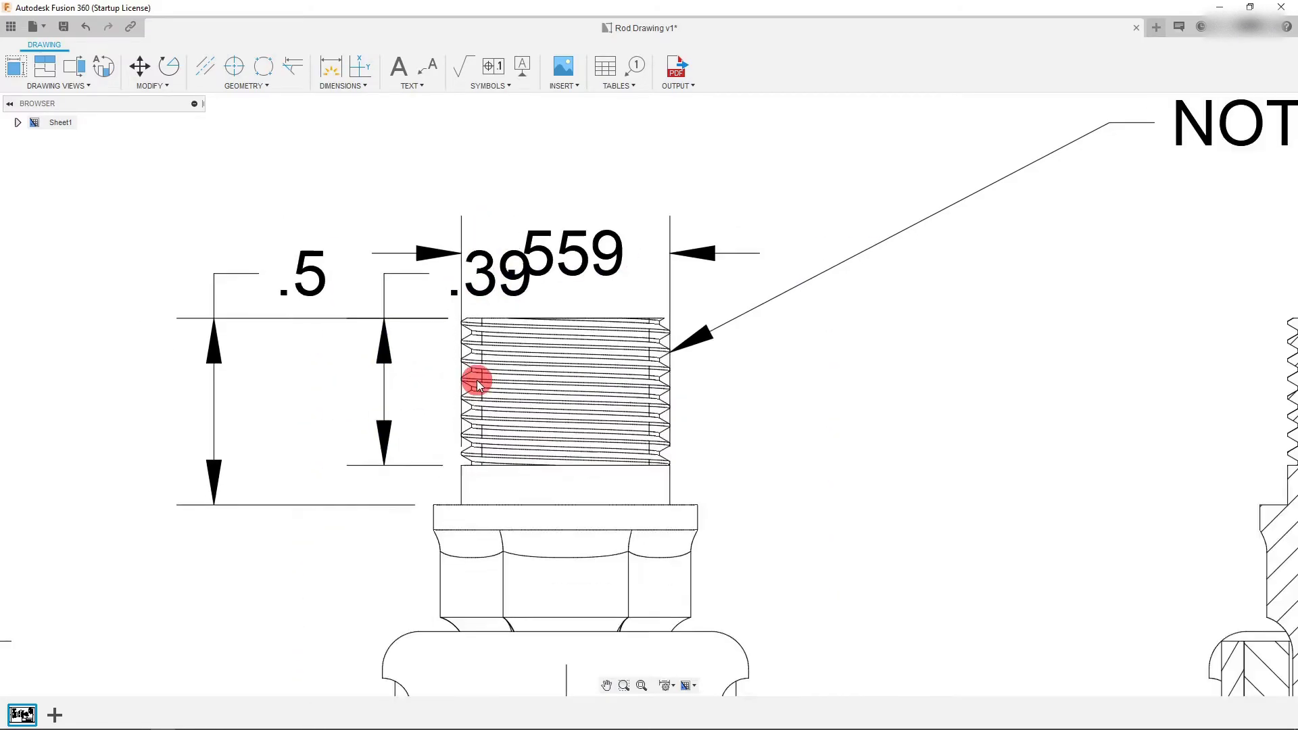
{"action": "left_click", "coordinate": [213, 386]}
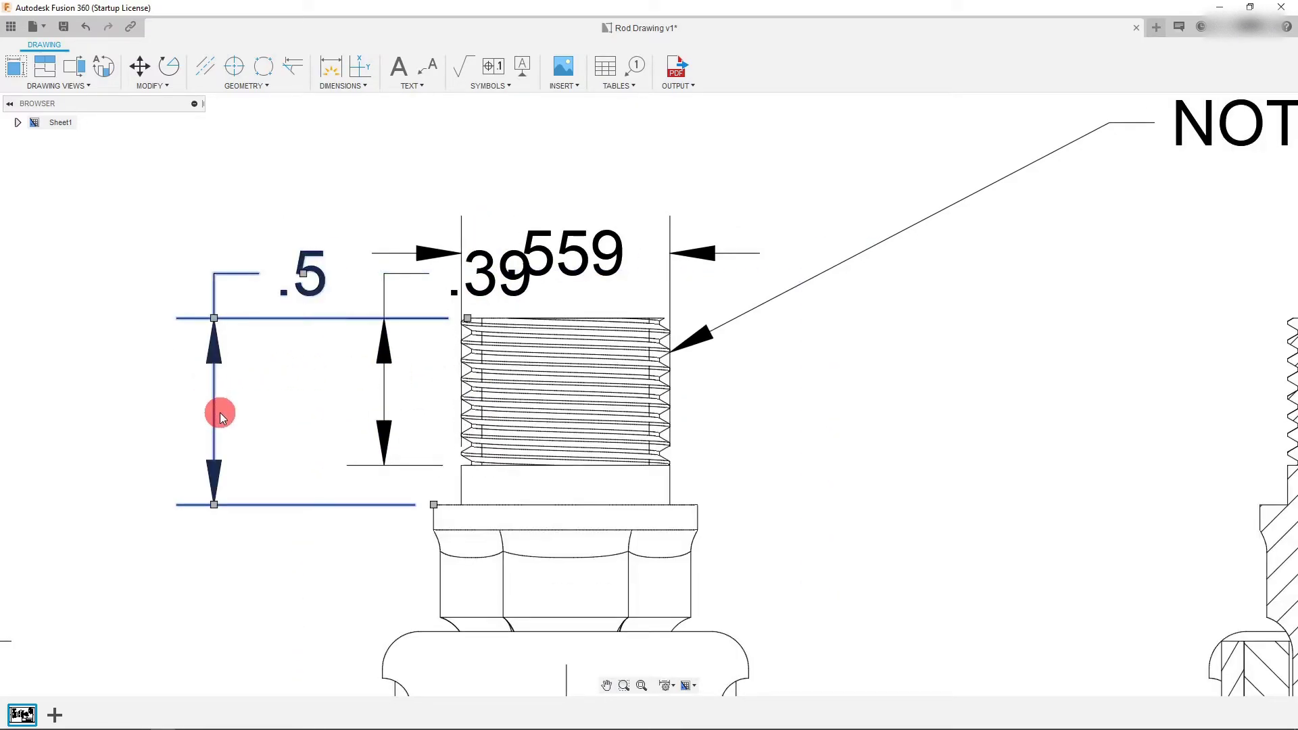
{"action": "left_click", "coordinate": [214, 318]}
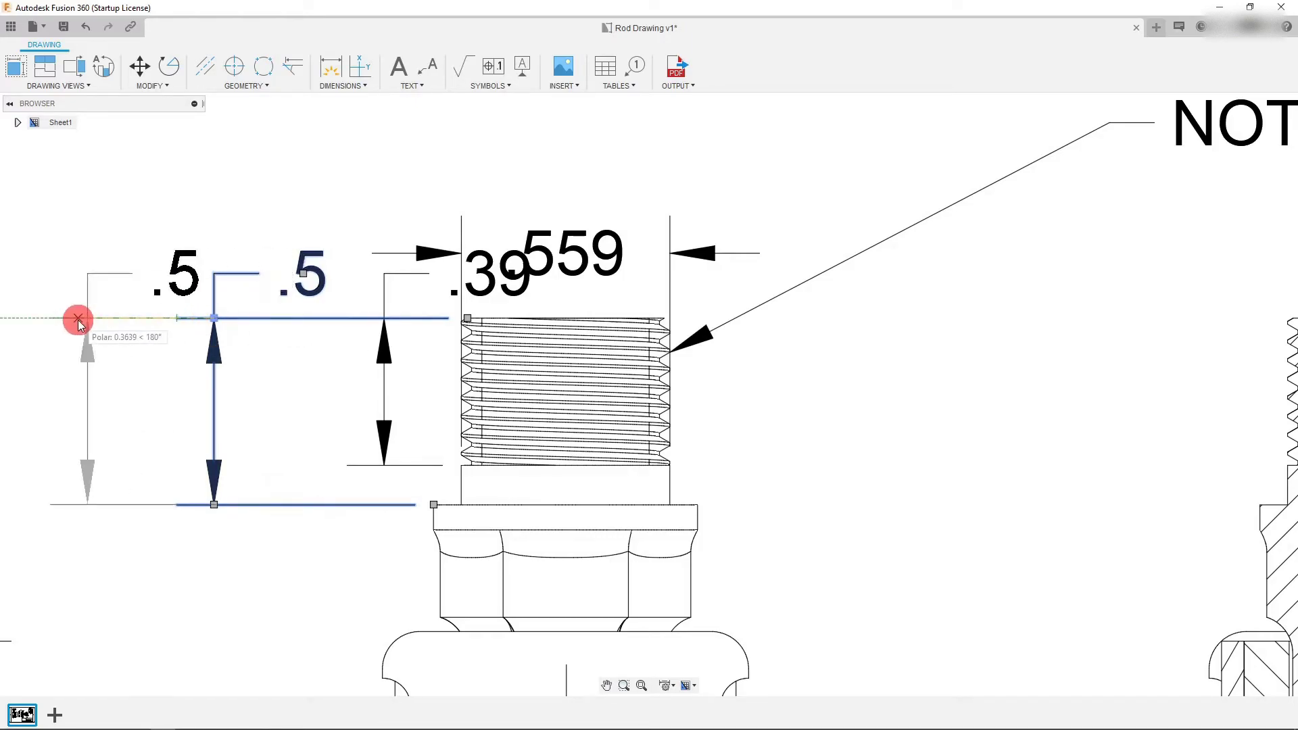
{"action": "left_click", "coordinate": [87, 318]}
{"action": "left_click", "coordinate": [389, 322]}
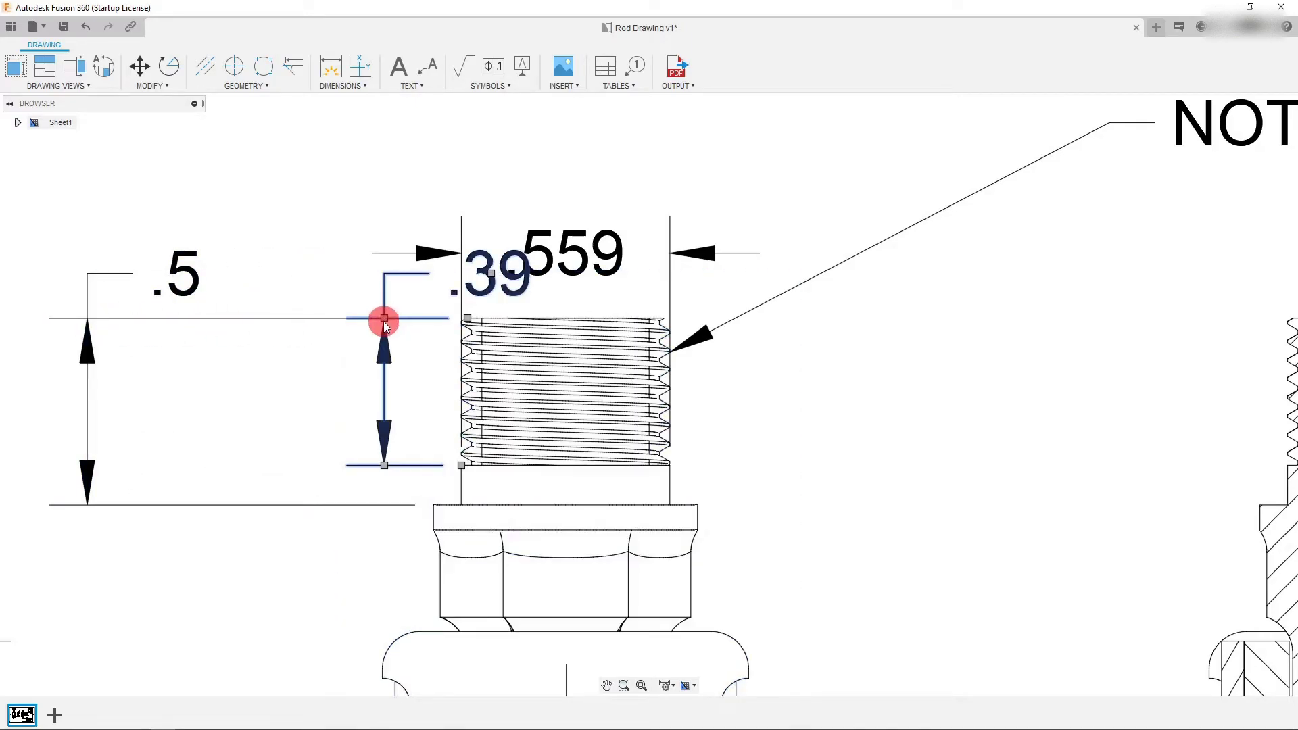
{"action": "left_click", "coordinate": [384, 318]}
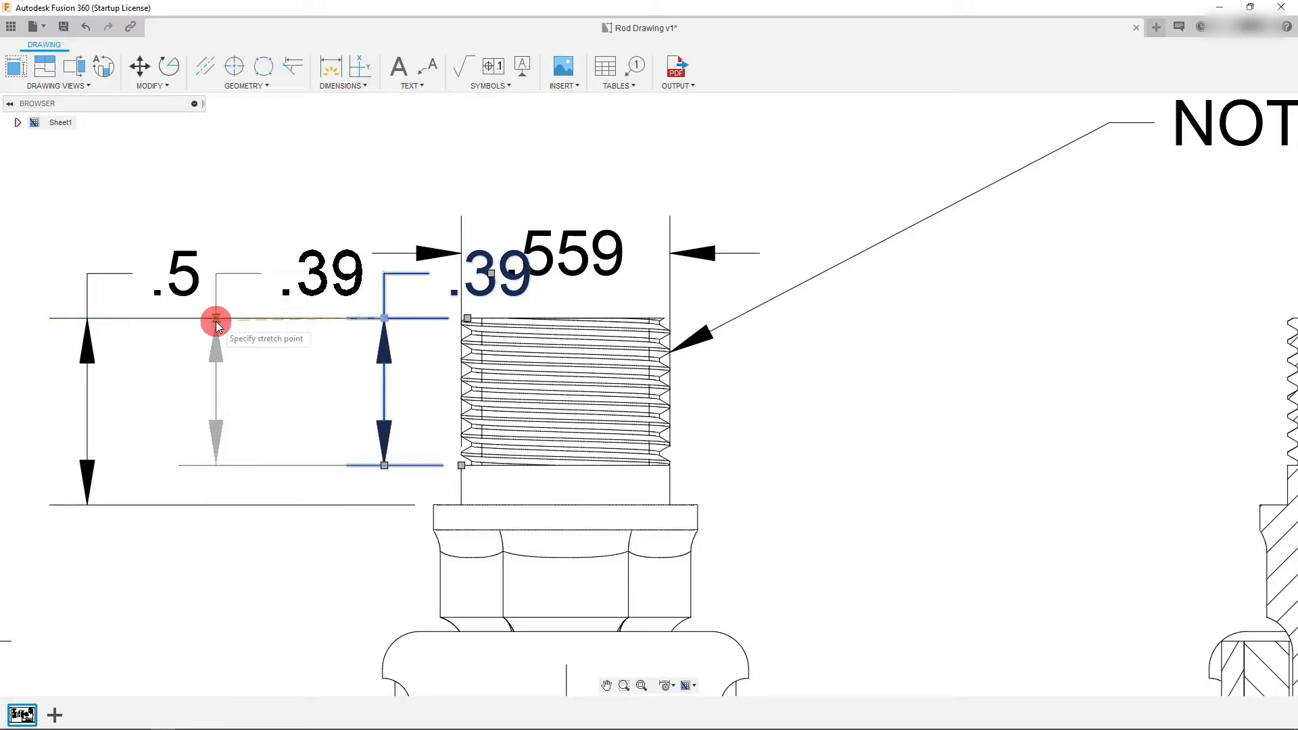
{"action": "left_click", "coordinate": [216, 318]}
Set the .39 dimension's precision to 0.123 so it reads .394.
{"action": "double_click", "coordinate": [329, 295]}
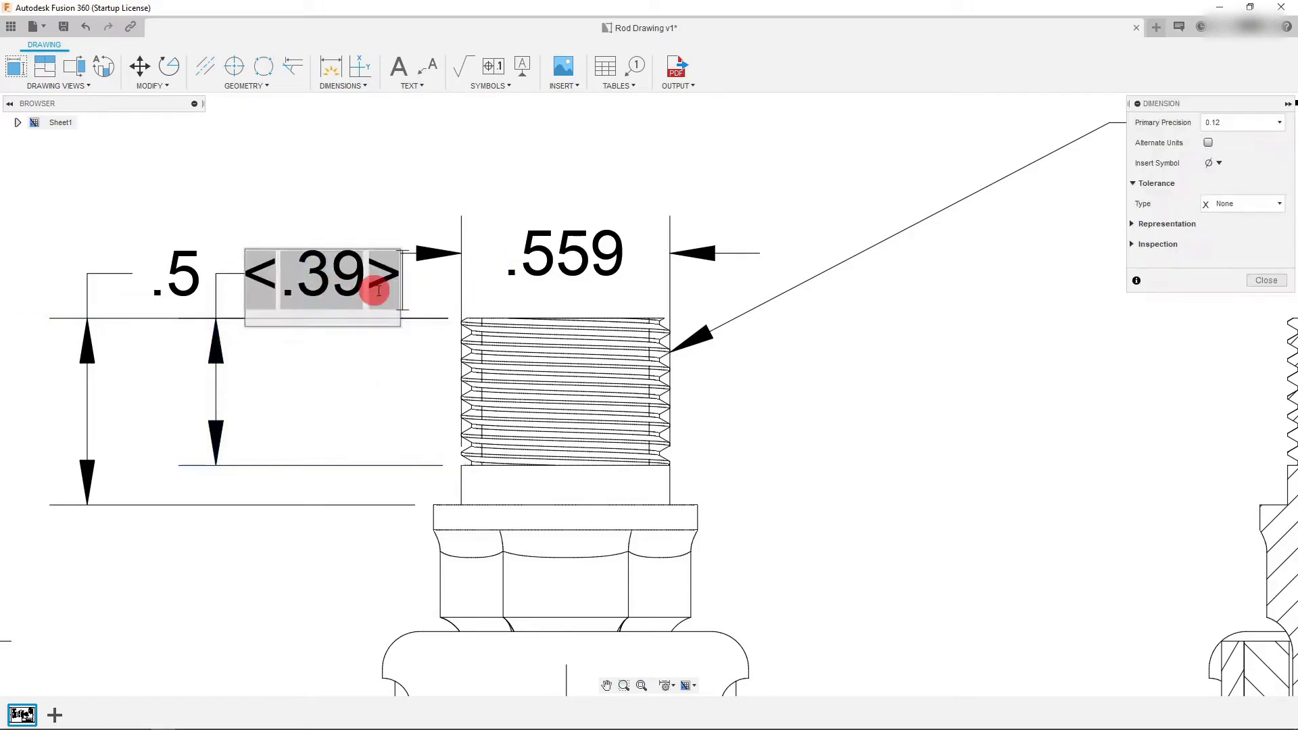
{"action": "left_click", "coordinate": [1277, 123]}
{"action": "left_click", "coordinate": [1221, 185]}
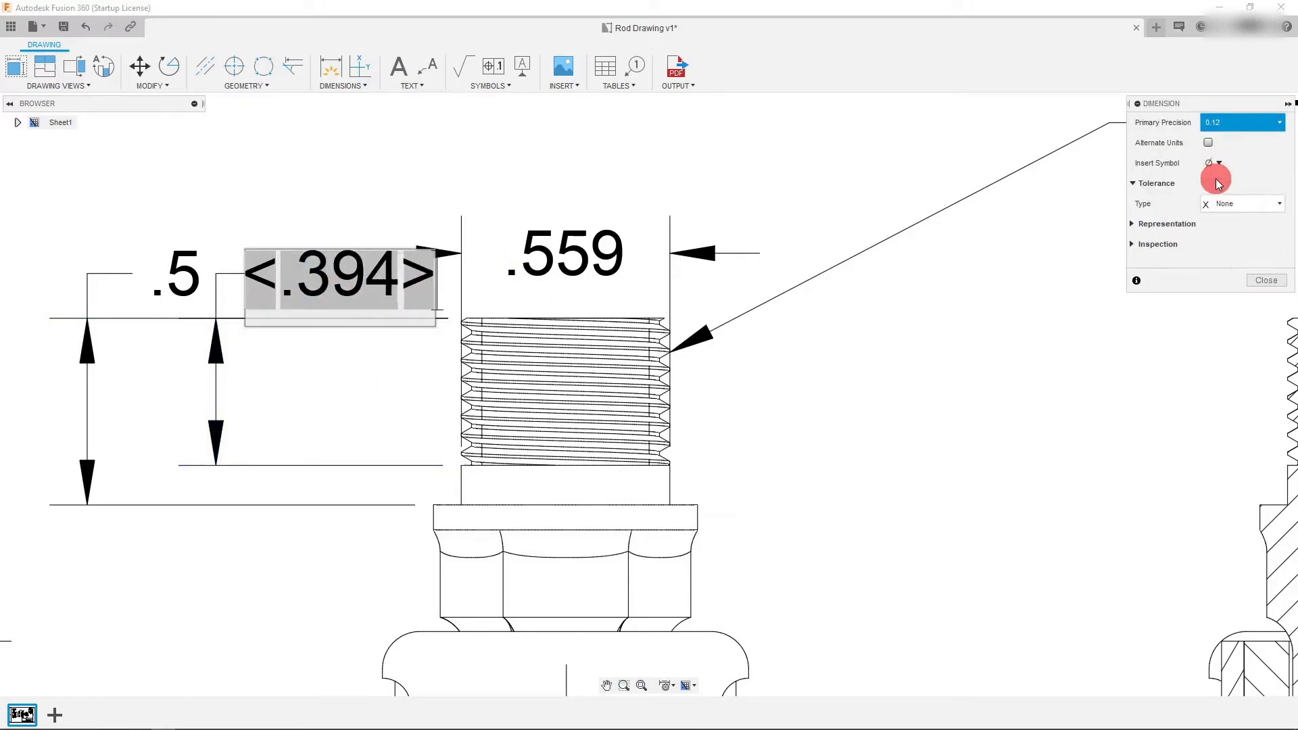
{"action": "left_click", "coordinate": [1265, 280]}
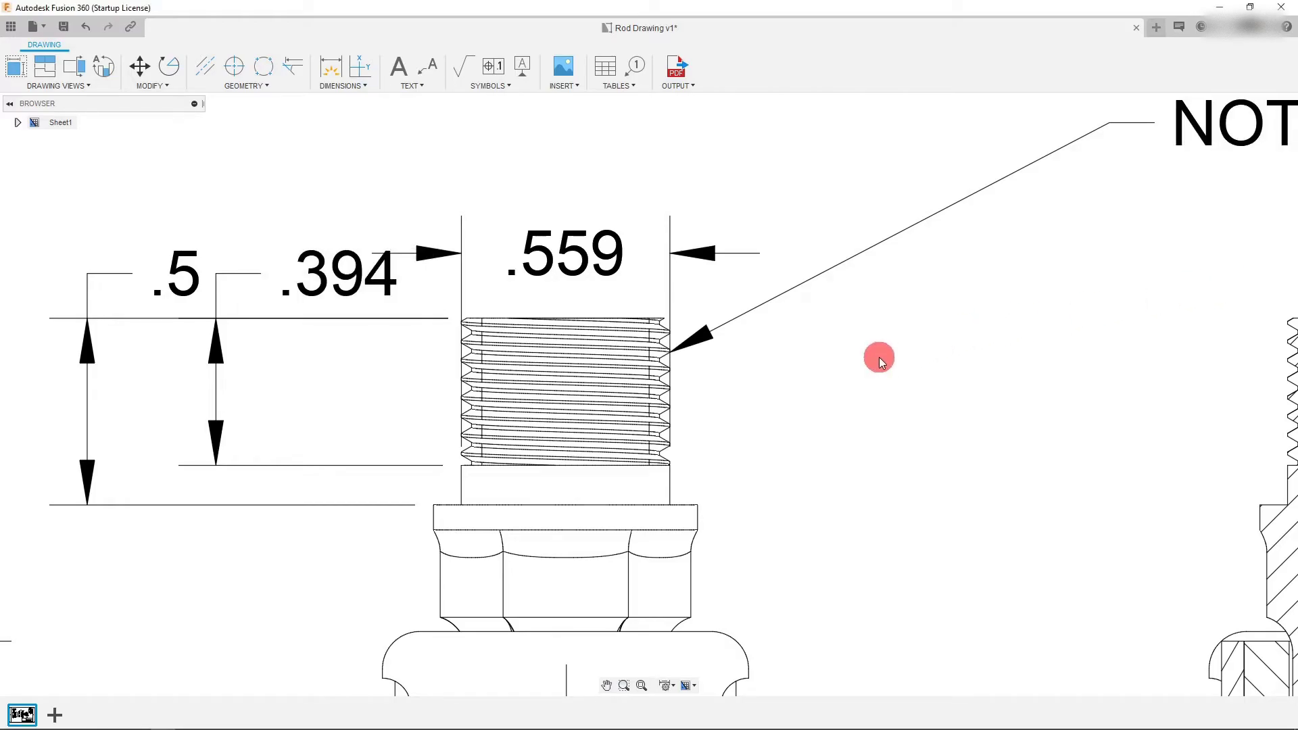
{"action": "scroll", "coordinate": [605, 395], "scroll_direction": "up", "scroll_amount": 3}
Add a leader note reading 9/16-20 UN 3A anchored on the thread edge.
{"action": "scroll", "coordinate": [605, 395], "scroll_direction": "up", "scroll_amount": 1}
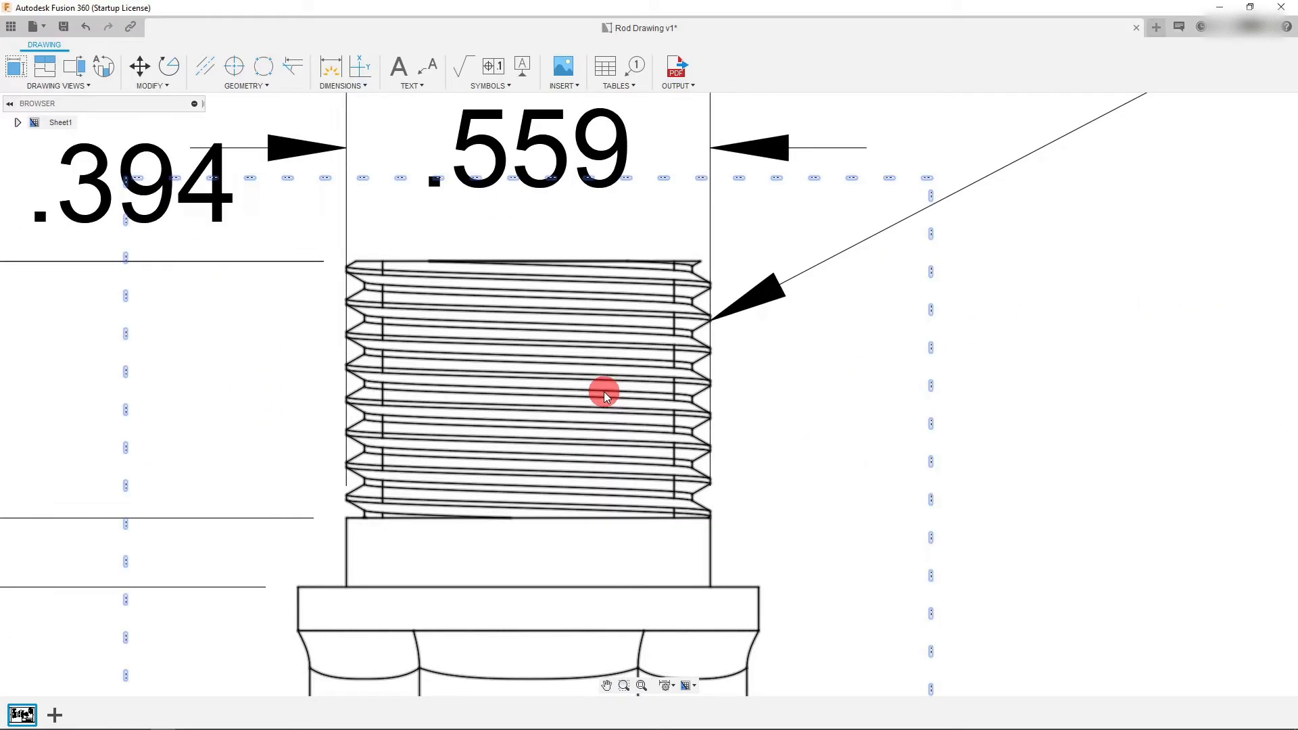
{"action": "left_click", "coordinate": [423, 69]}
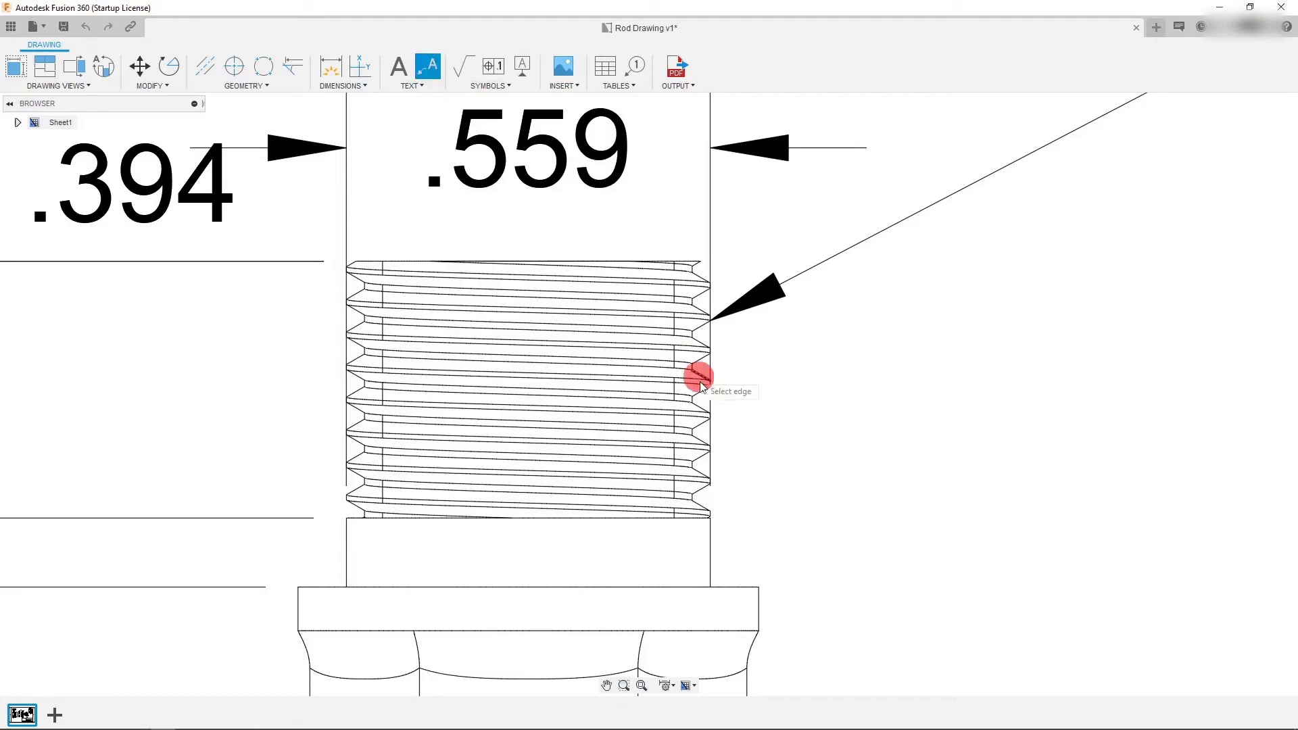
{"action": "left_click", "coordinate": [698, 419]}
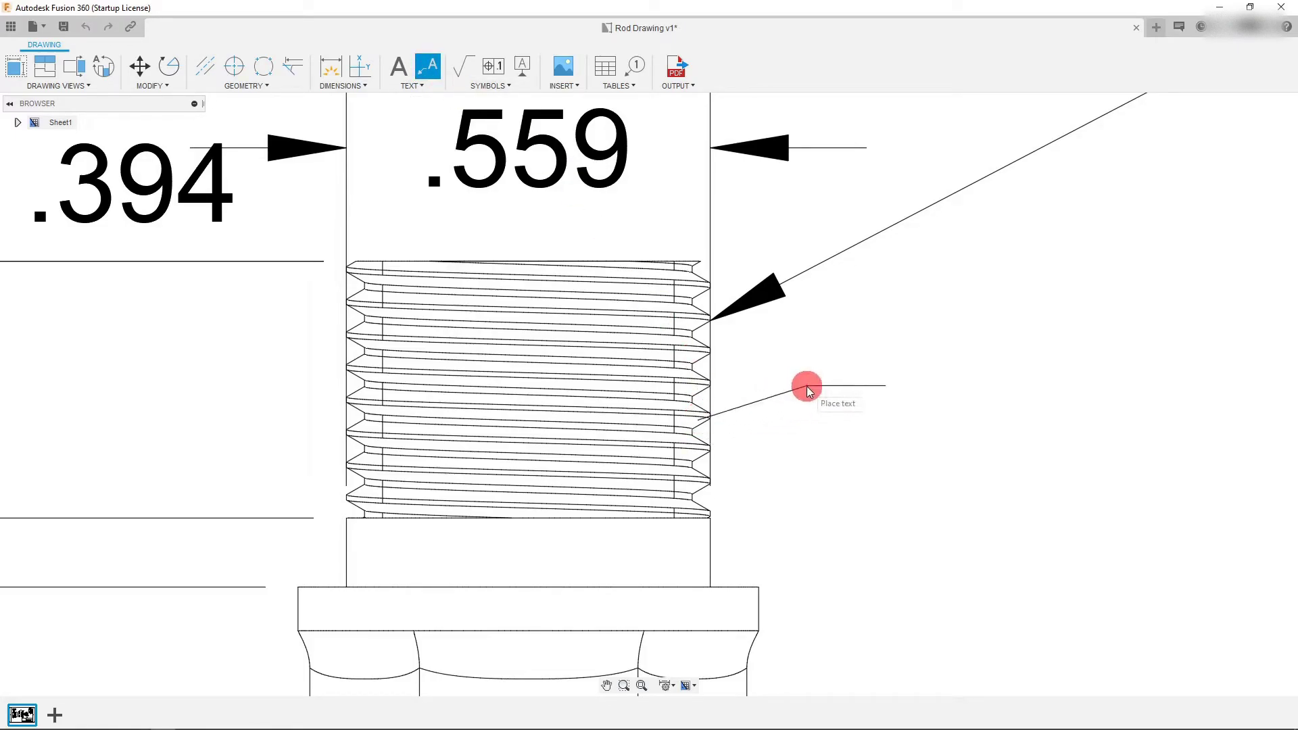
{"action": "scroll", "coordinate": [808, 391], "scroll_direction": "down", "scroll_amount": 4}
{"action": "left_click", "coordinate": [988, 371]}
{"action": "right_click", "coordinate": [991, 378]}
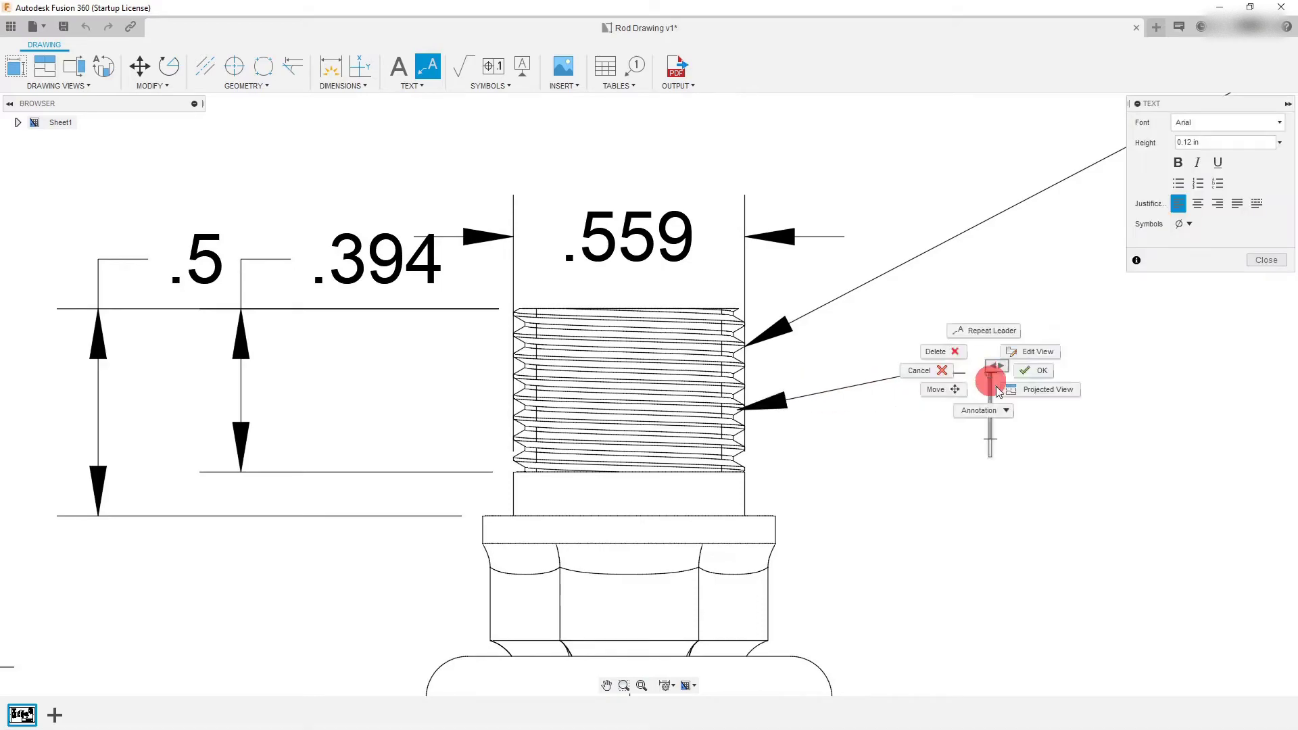
{"action": "left_click", "coordinate": [988, 388]}
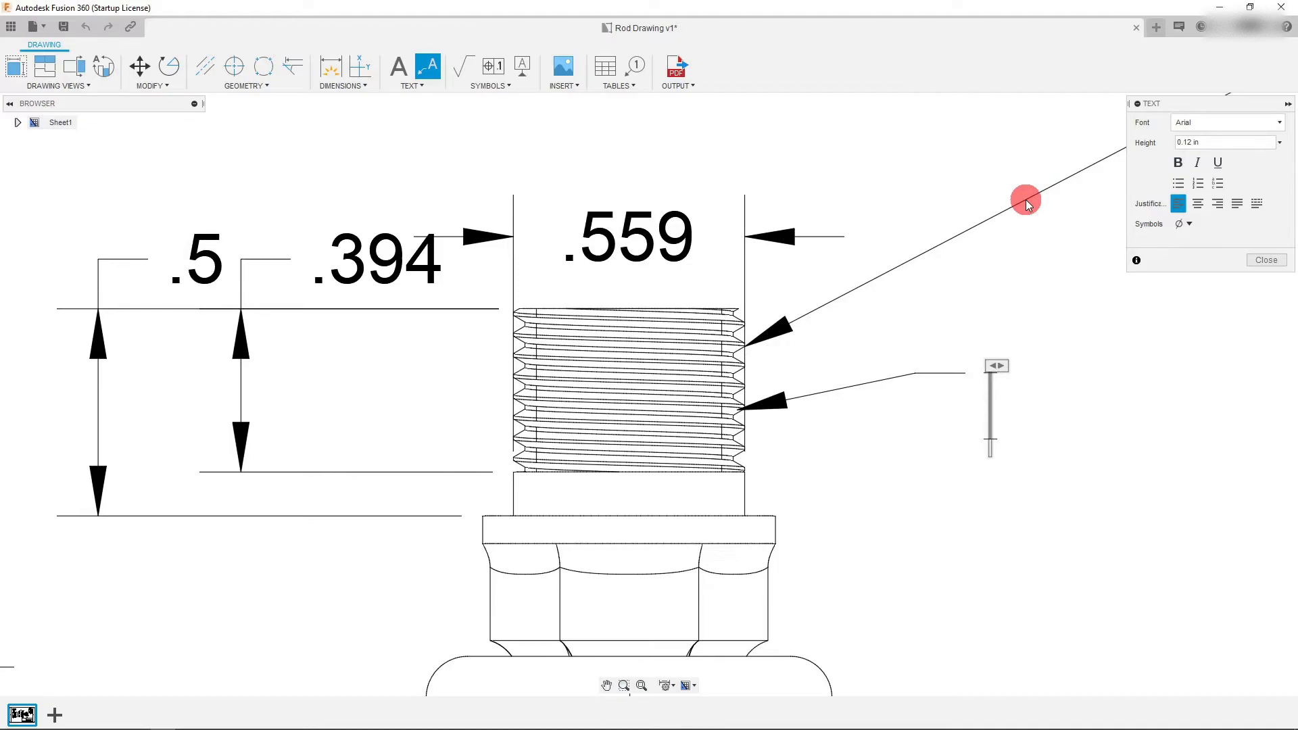
{"action": "type", "text": "9/1"}
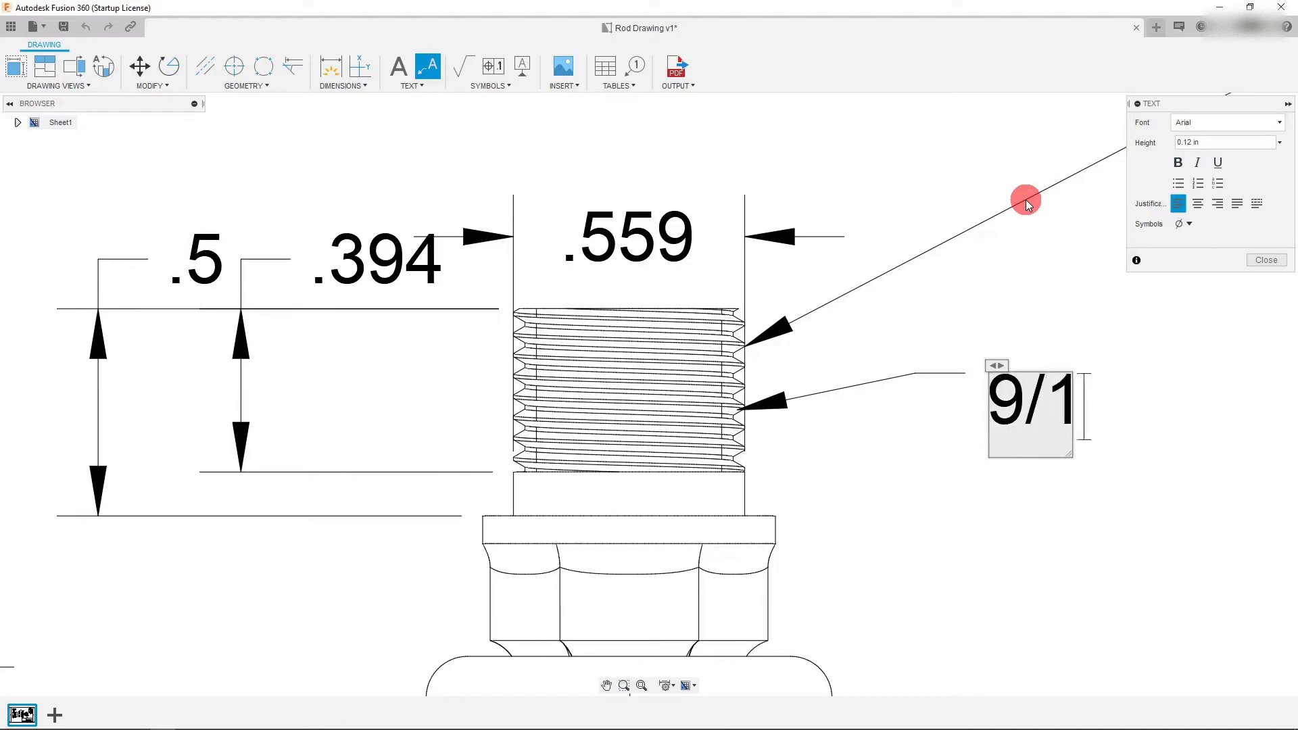
{"action": "type", "text": "6-20"}
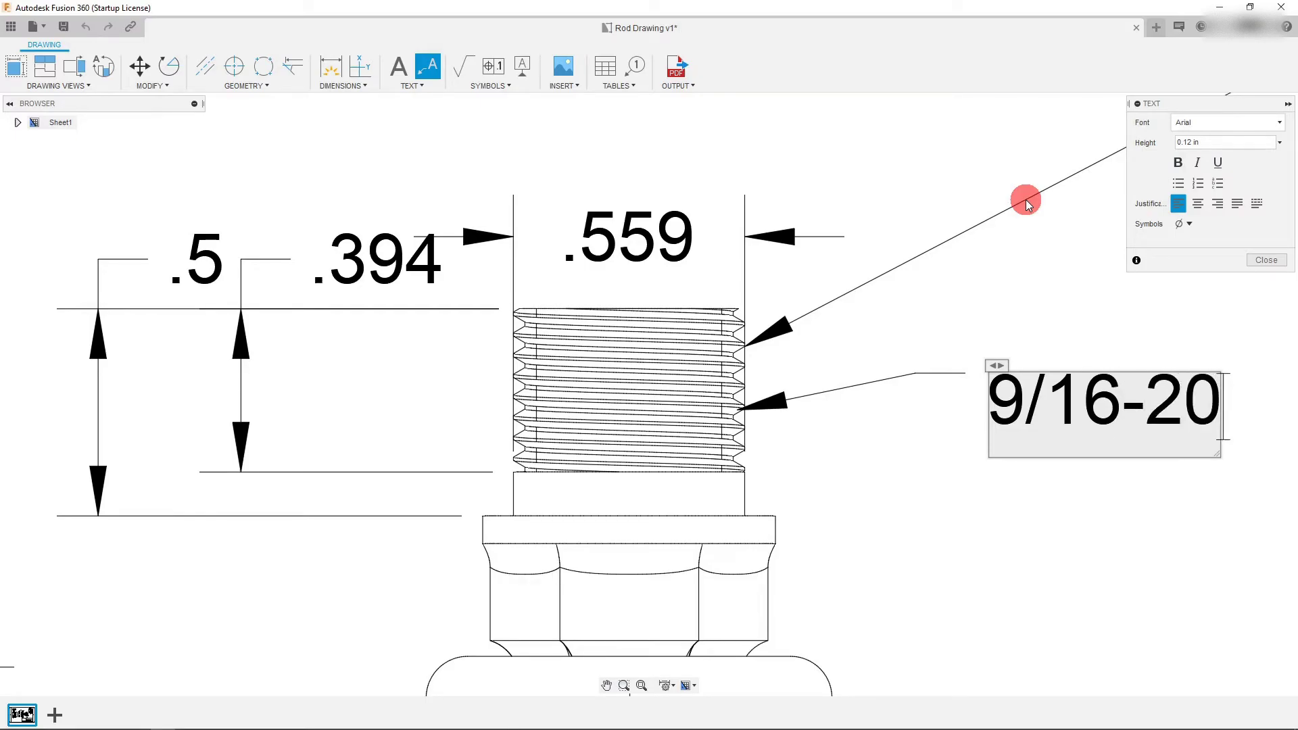
{"action": "type", "text": " UN"}
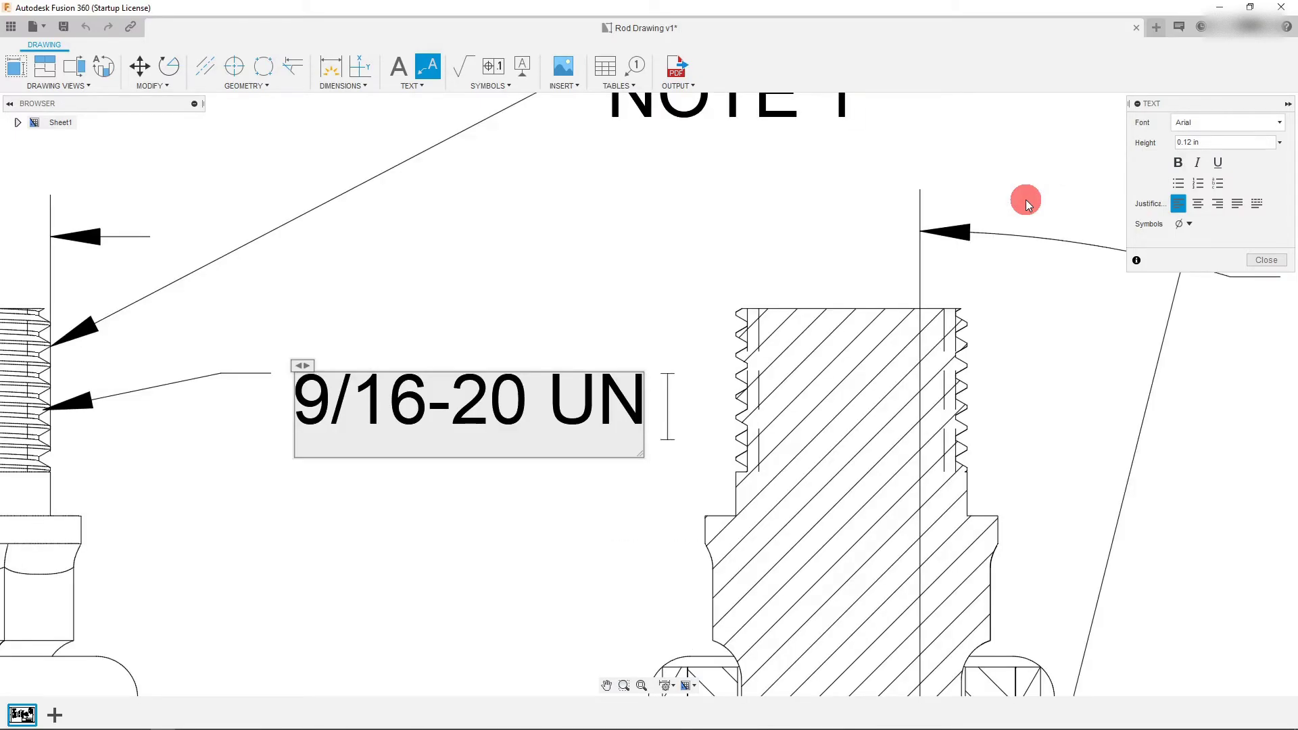
{"action": "type", "text": " 3A"}
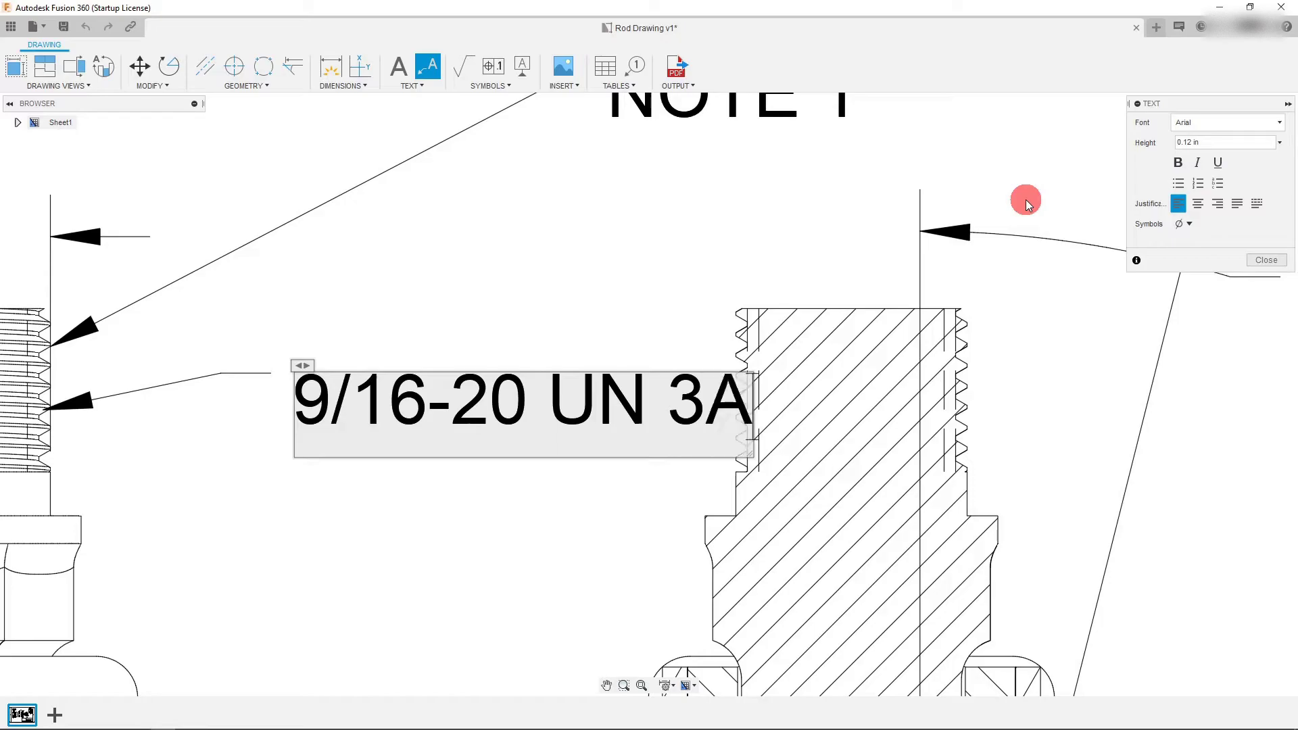
{"action": "left_click", "coordinate": [1267, 260]}
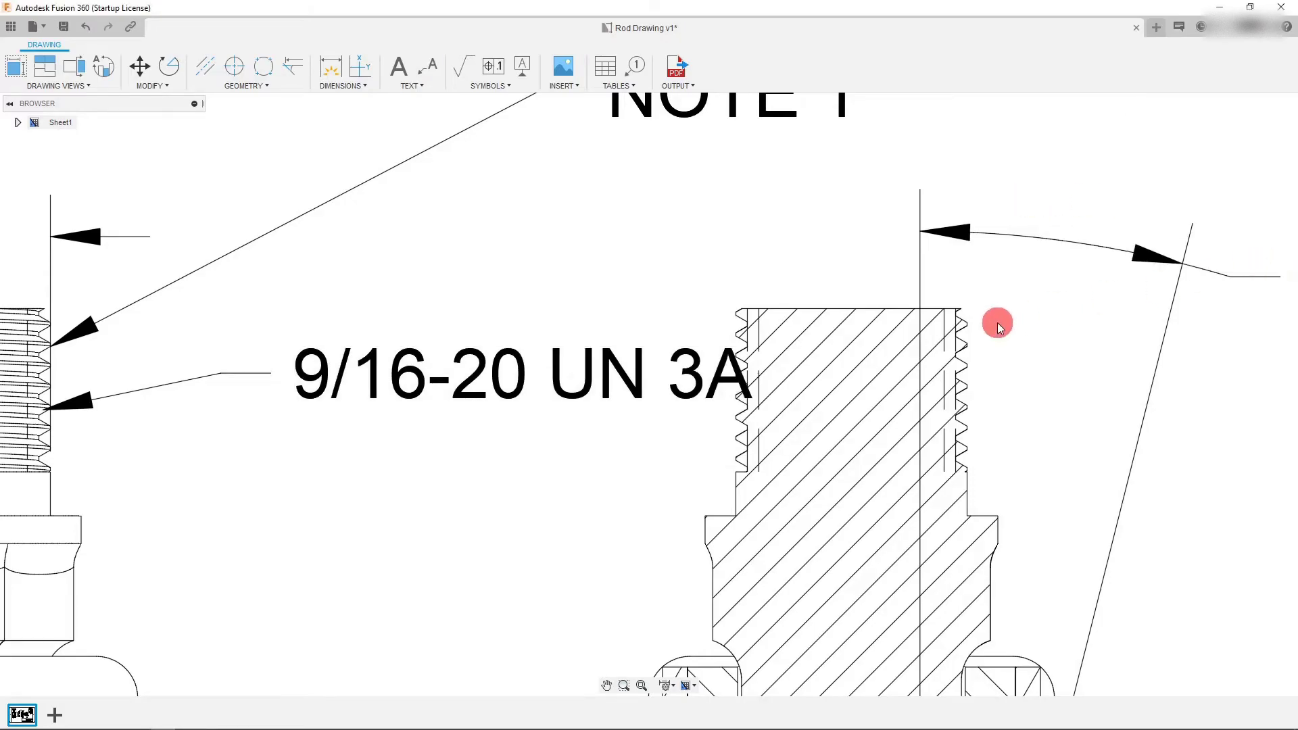
Drag the note toward the thread to shorten its leader.
{"action": "scroll", "coordinate": [997, 323], "scroll_direction": "down", "scroll_amount": 3}
{"action": "scroll", "coordinate": [165, 377], "scroll_direction": "up", "scroll_amount": 2}
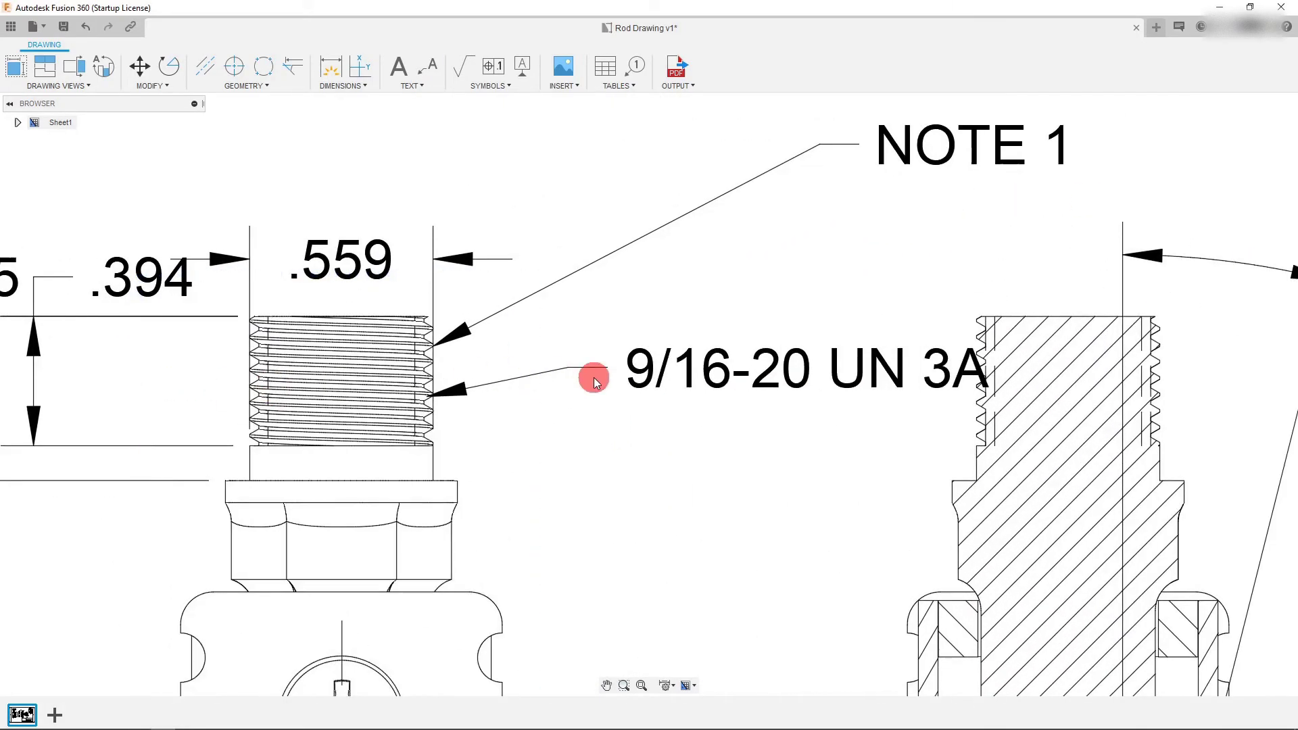
{"action": "left_click", "coordinate": [572, 376]}
{"action": "left_click_drag", "start_coordinate": [572, 376], "coordinate": [489, 374]}
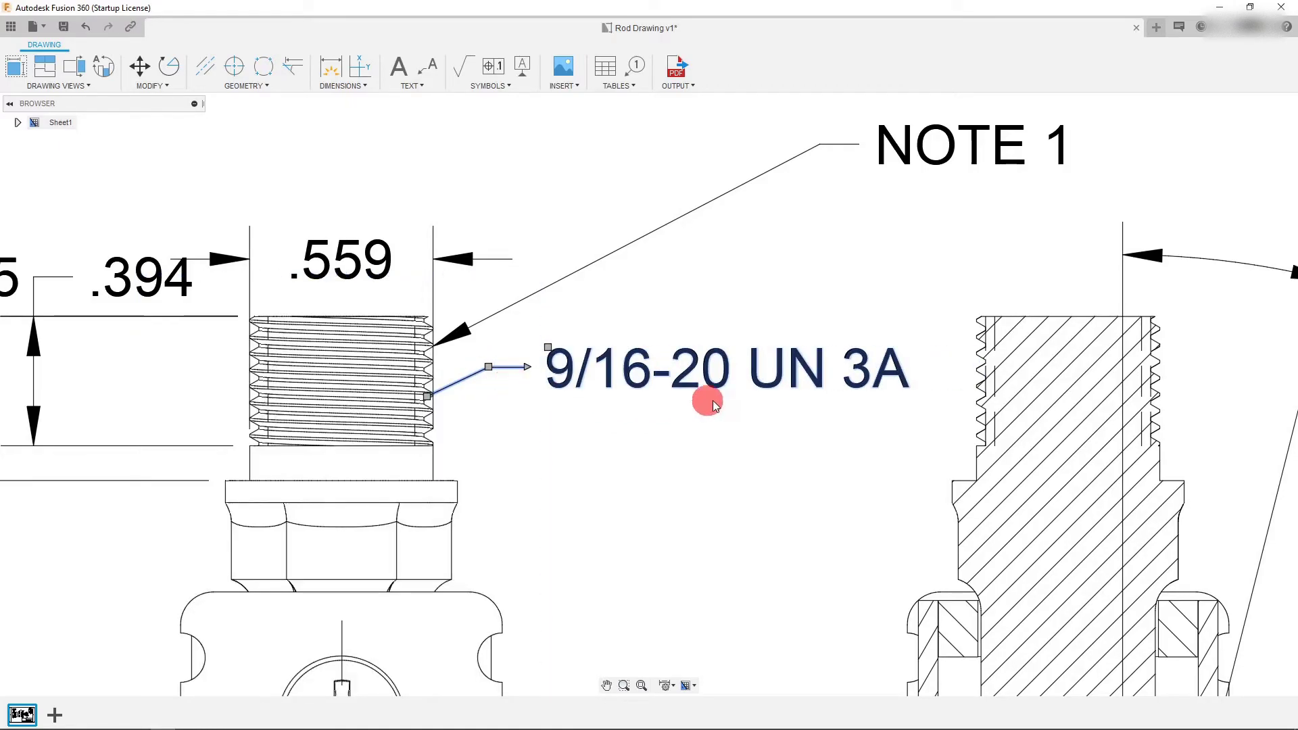
{"action": "left_click", "coordinate": [744, 443]}
{"action": "scroll", "coordinate": [745, 441], "scroll_direction": "down", "scroll_amount": 1}
{"action": "scroll", "coordinate": [203, 383], "scroll_direction": "up", "scroll_amount": 1}
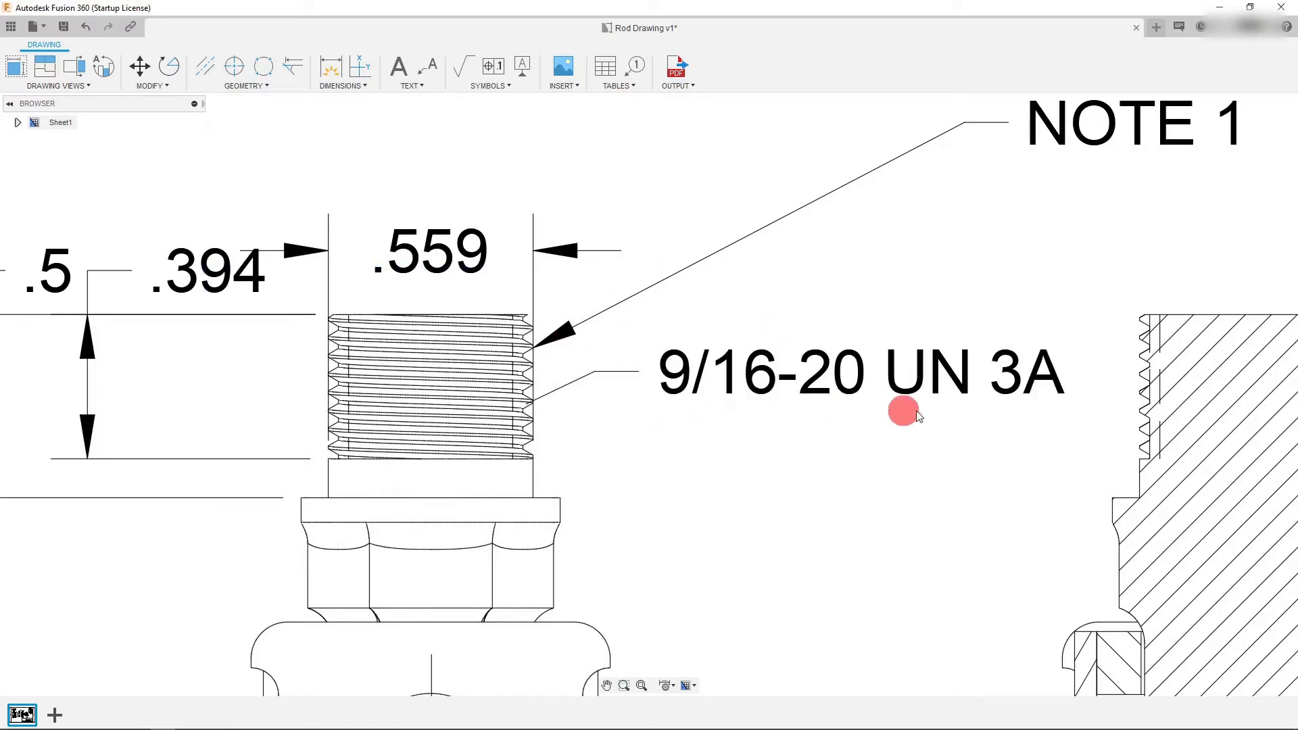
Insert a diameter symbol before the 9 in the thread note.
{"action": "double_click", "coordinate": [851, 390]}
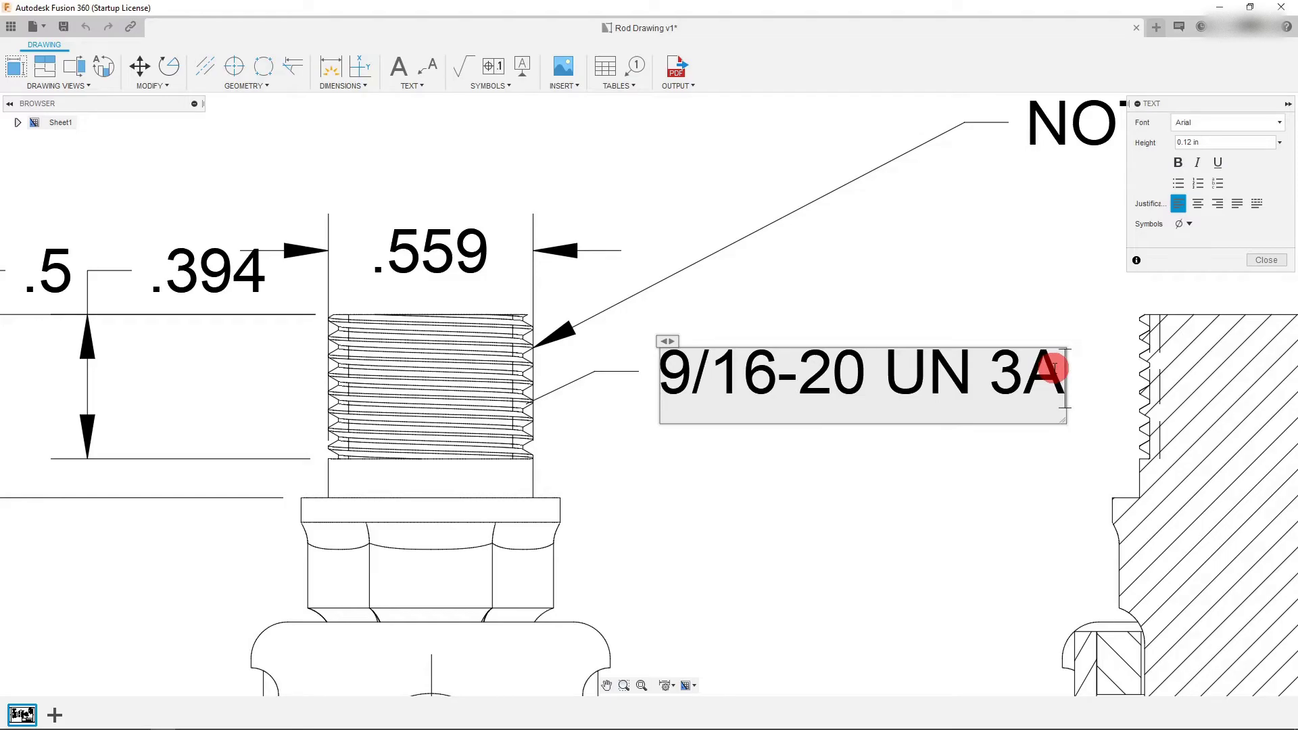
{"action": "key", "text": "Return"}
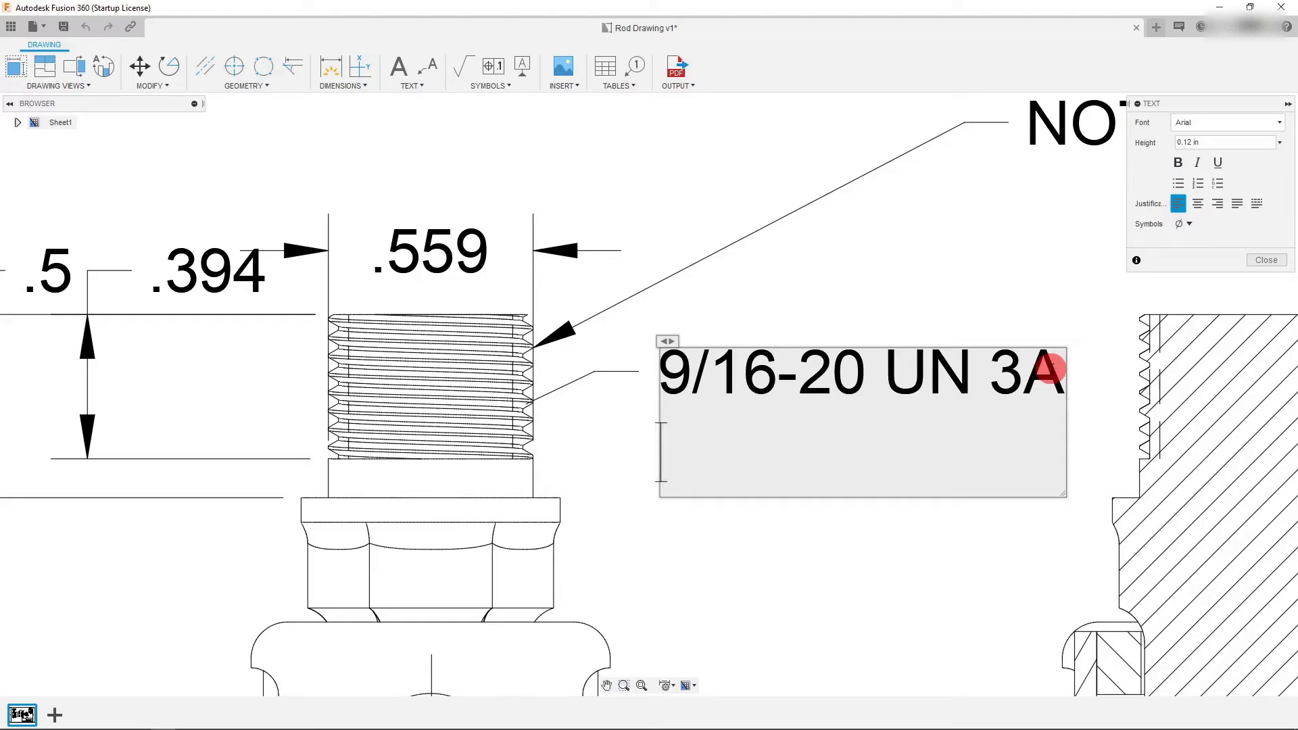
{"action": "left_click", "coordinate": [1186, 224]}
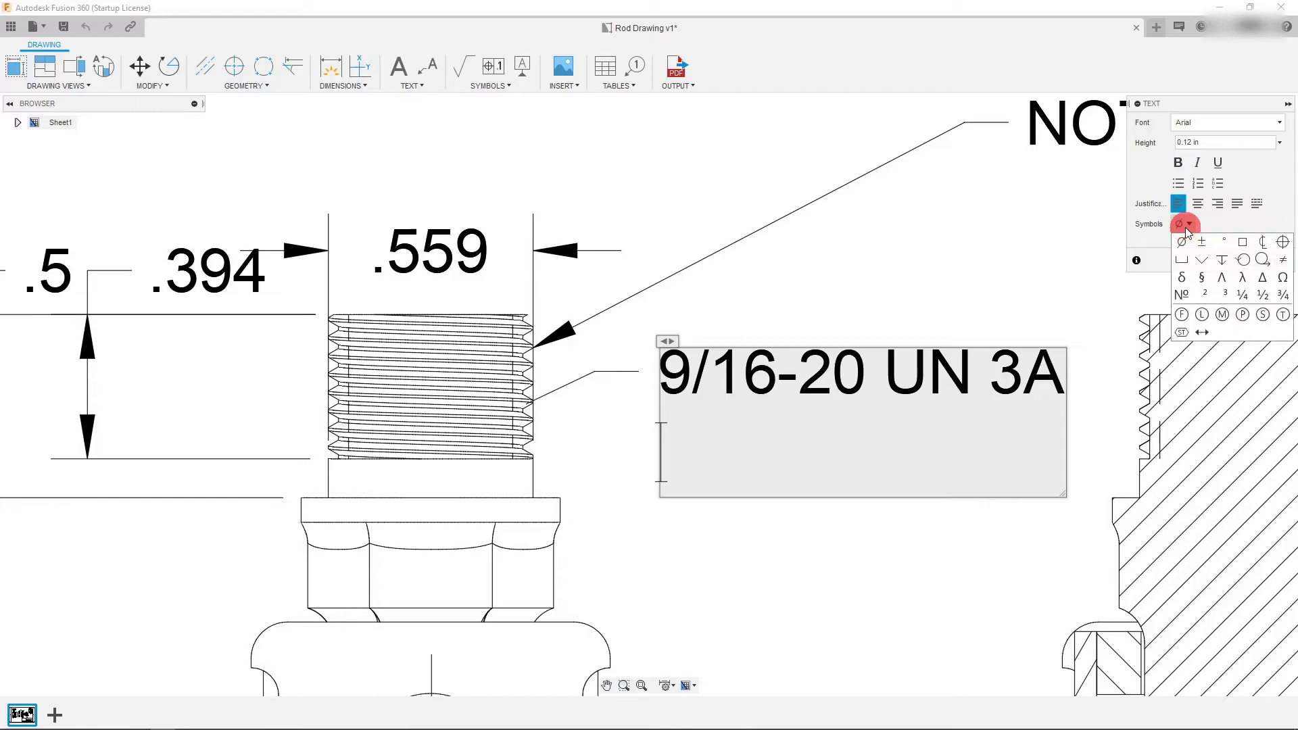
{"action": "left_click", "coordinate": [686, 384]}
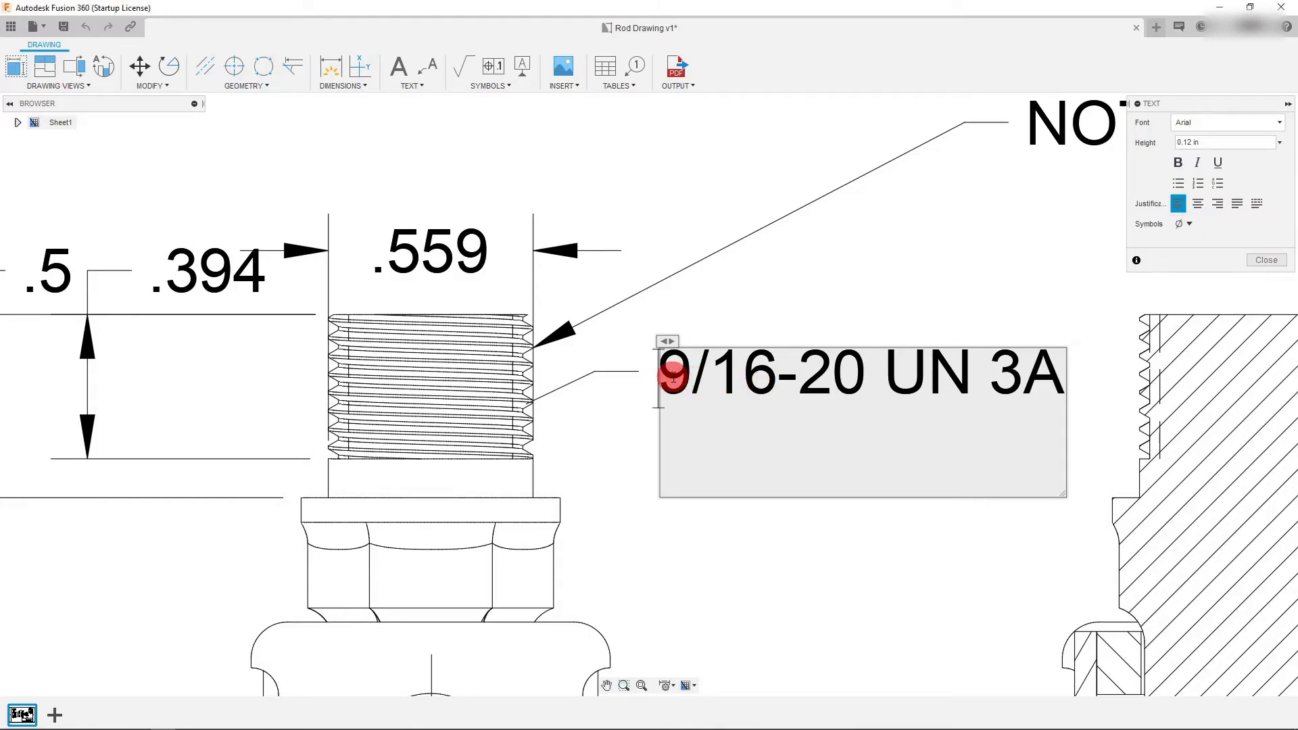
{"action": "left_click", "coordinate": [1188, 222]}
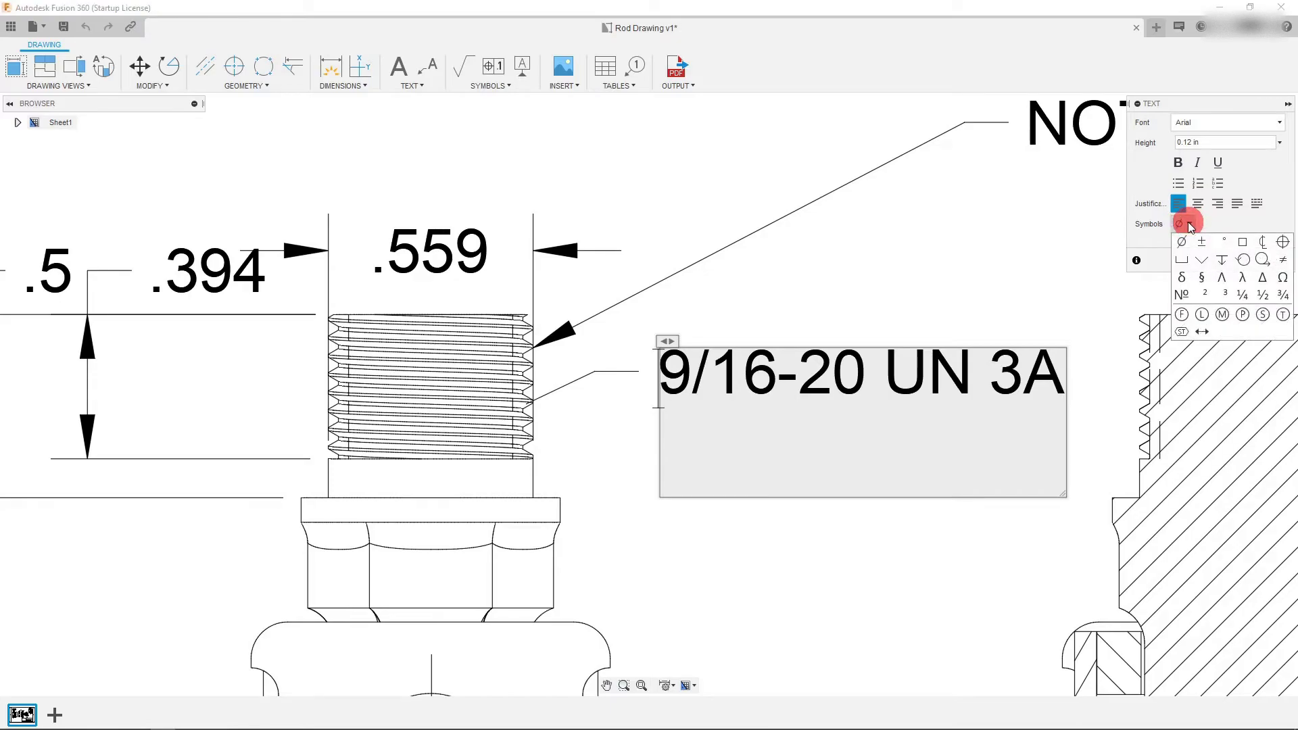
{"action": "left_click", "coordinate": [1182, 242]}
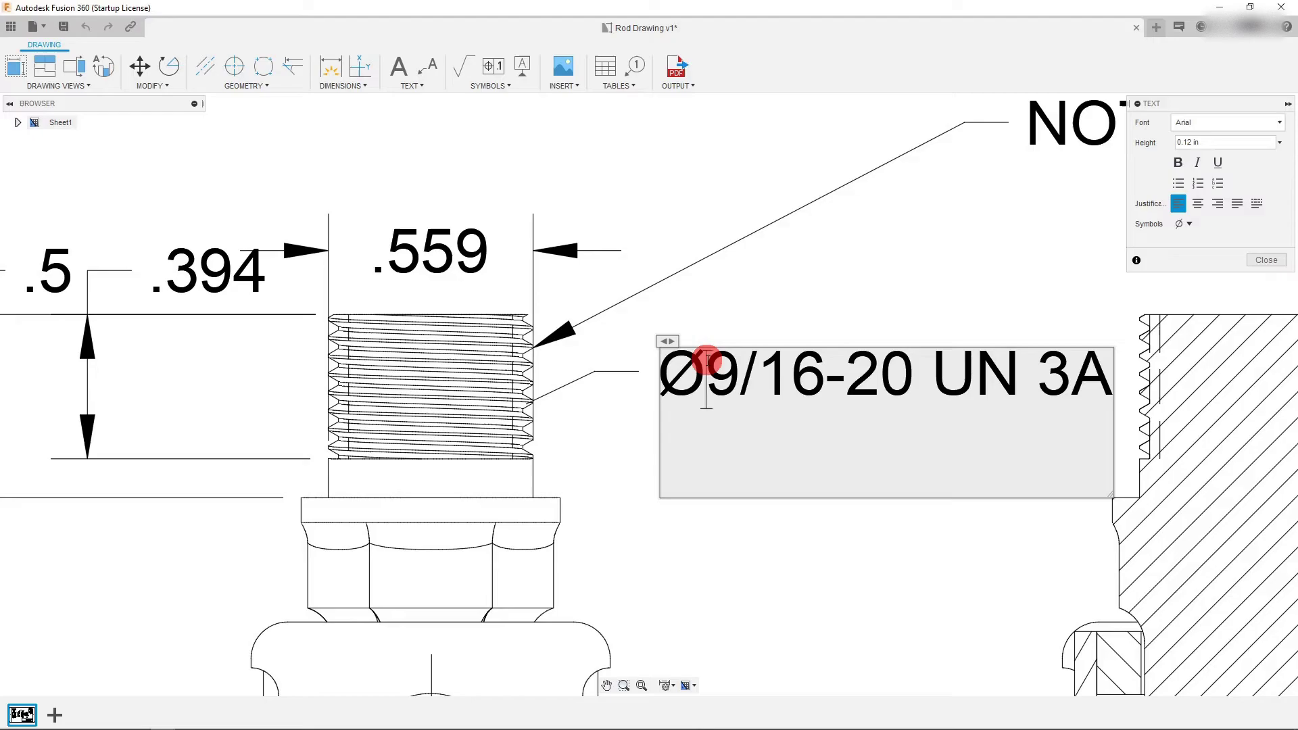
Try a counterbore symbol on the note's second line, then finish editing the note.
{"action": "left_click", "coordinate": [913, 418]}
{"action": "left_click", "coordinate": [1189, 225]}
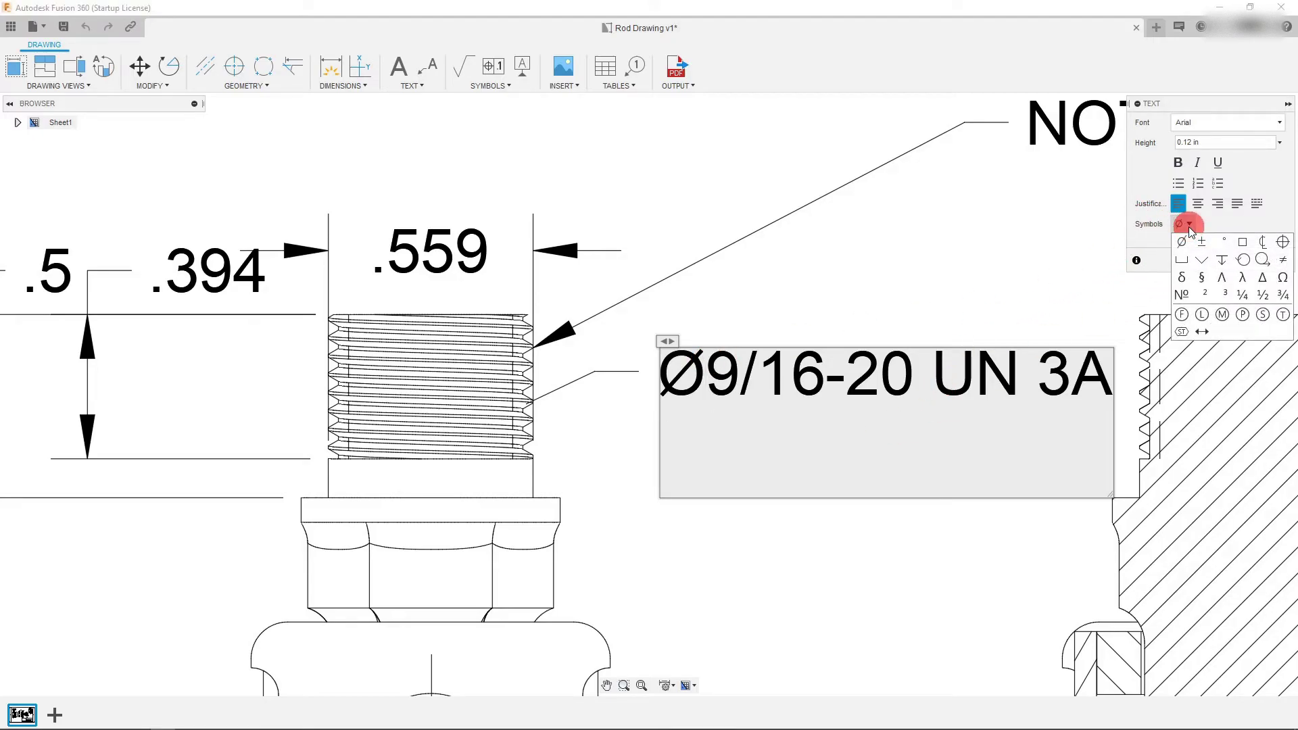
{"action": "left_click", "coordinate": [1182, 260]}
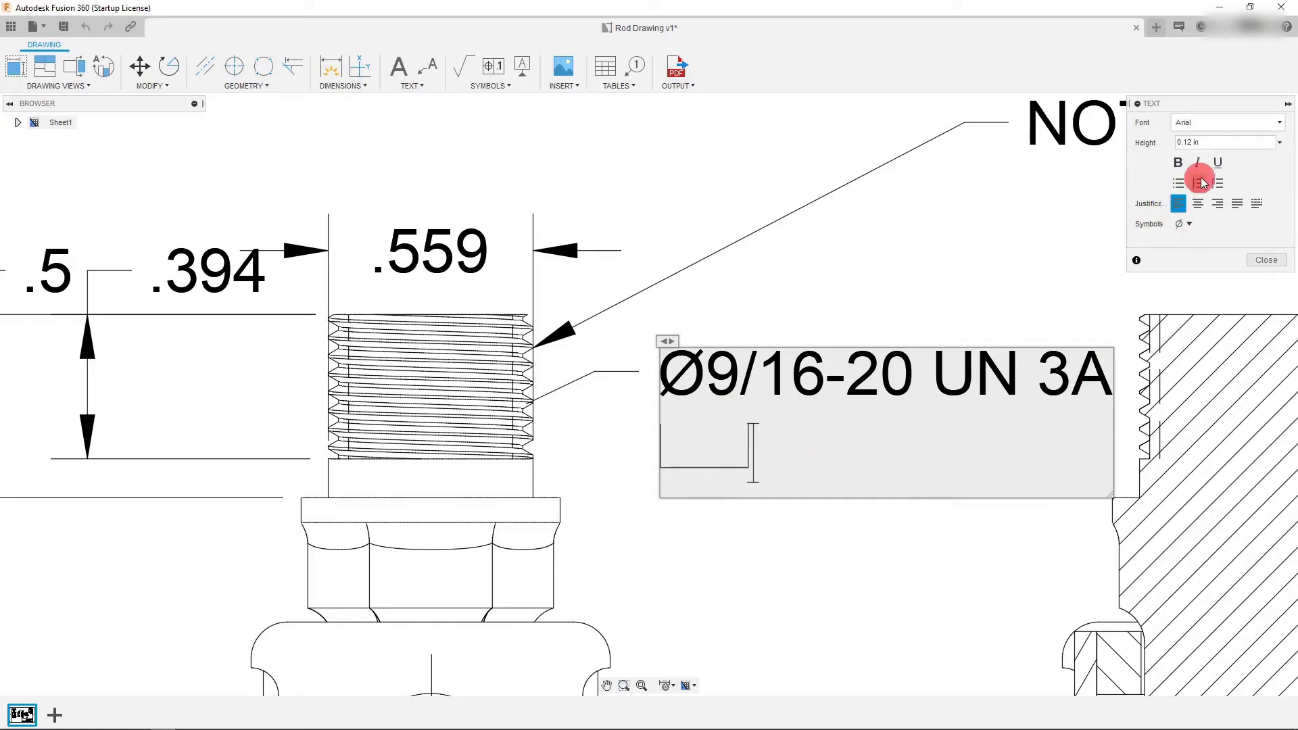
{"action": "left_click", "coordinate": [1194, 224]}
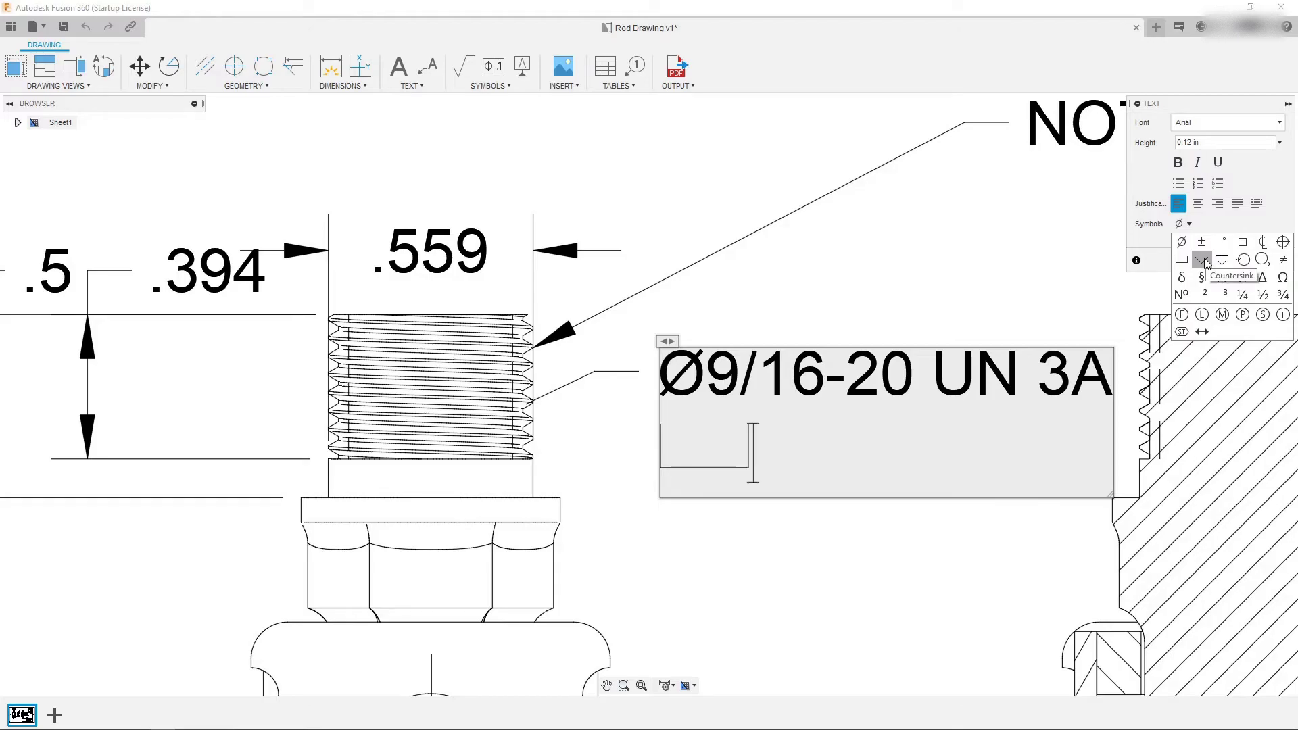
{"action": "left_click", "coordinate": [1283, 242]}
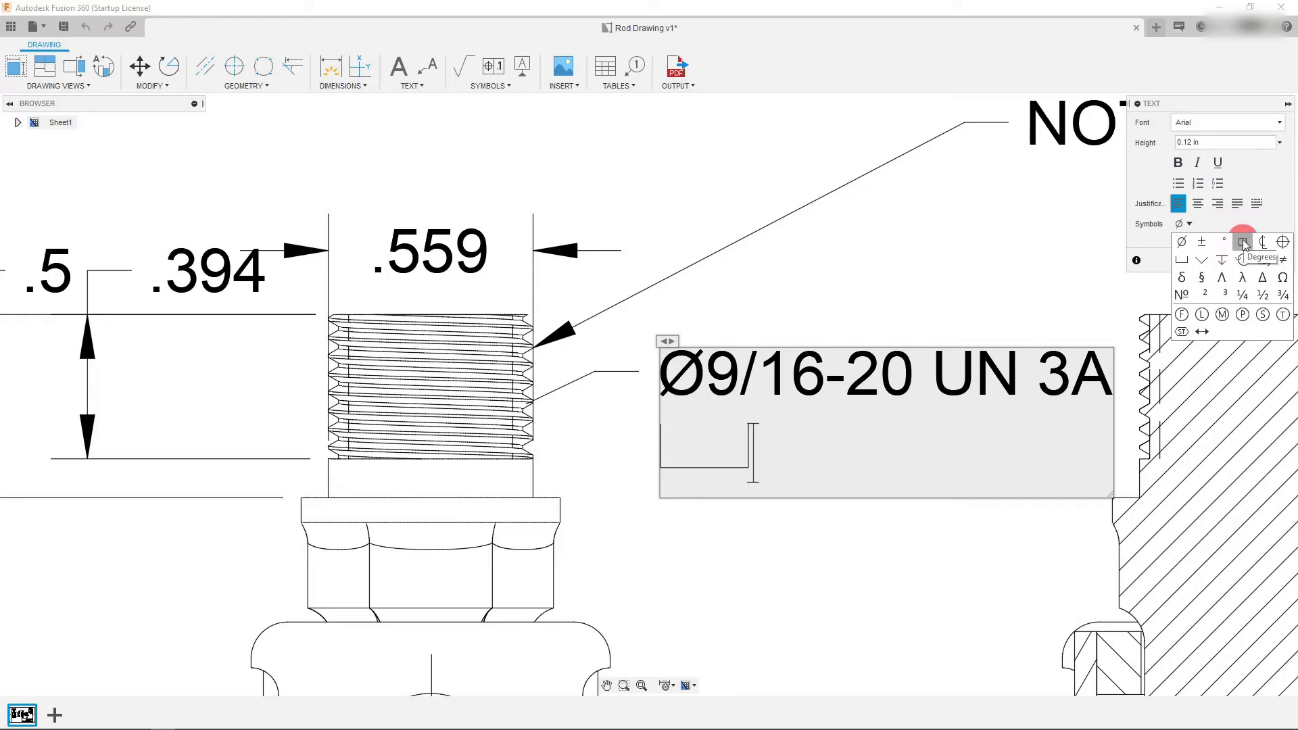
{"action": "left_click", "coordinate": [1151, 240]}
{"action": "left_click", "coordinate": [1266, 261]}
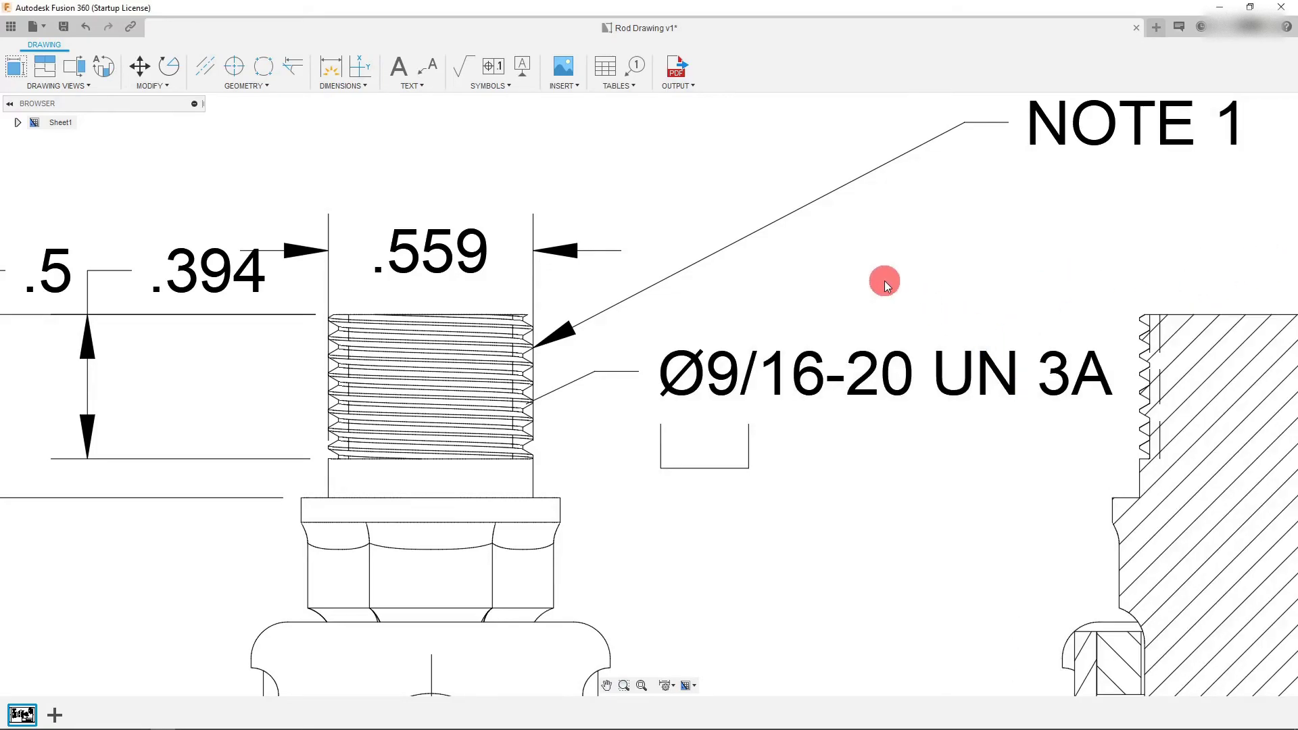
{"action": "double_click", "coordinate": [748, 449]}
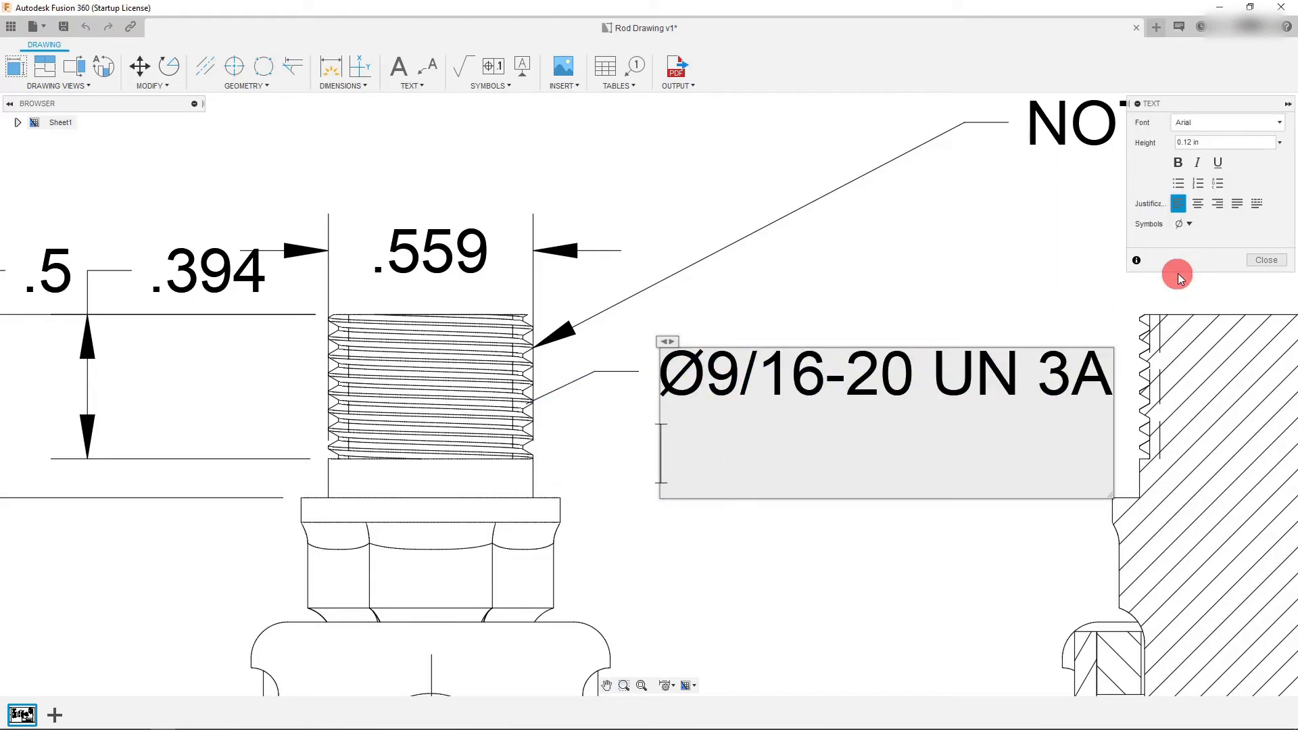
{"action": "left_click", "coordinate": [1256, 260]}
Put a diameter symbol before the .559 dimension value so it reads Ø.559.
{"action": "scroll", "coordinate": [614, 424], "scroll_direction": "up", "scroll_amount": 1}
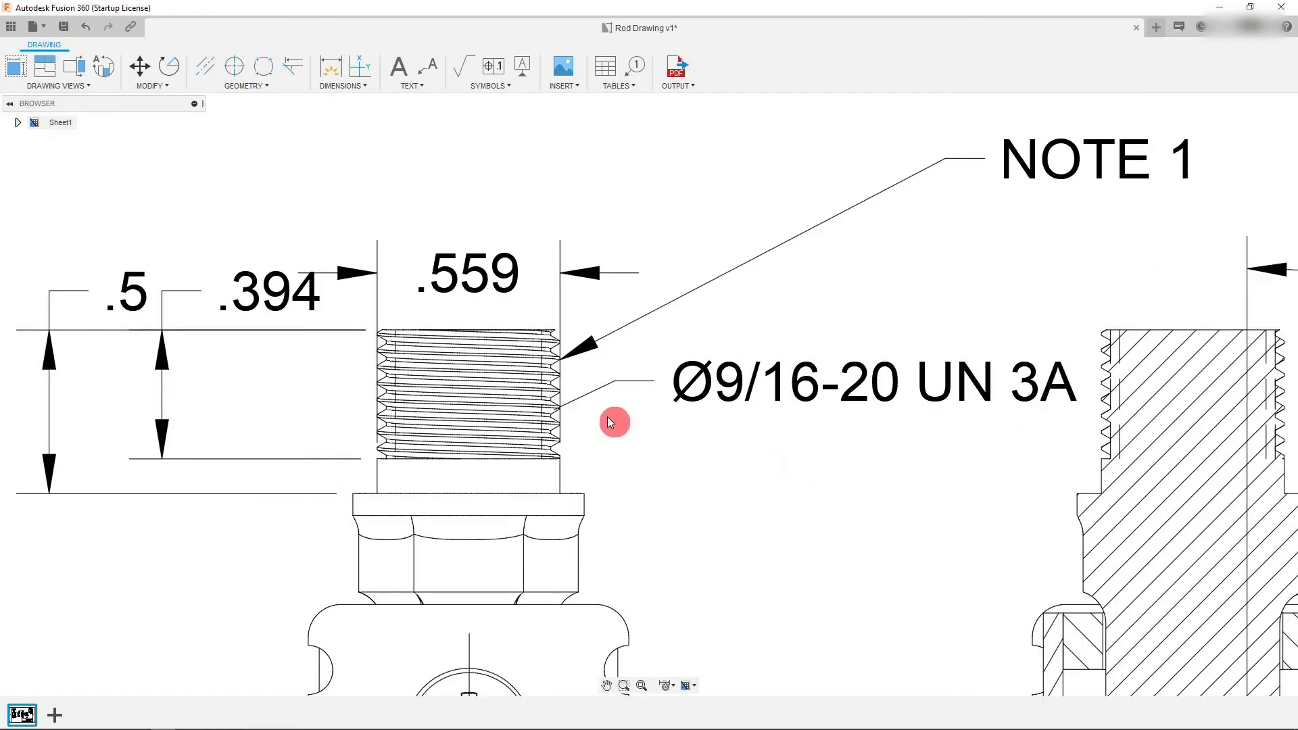
{"action": "scroll", "coordinate": [426, 290], "scroll_direction": "up", "scroll_amount": 2}
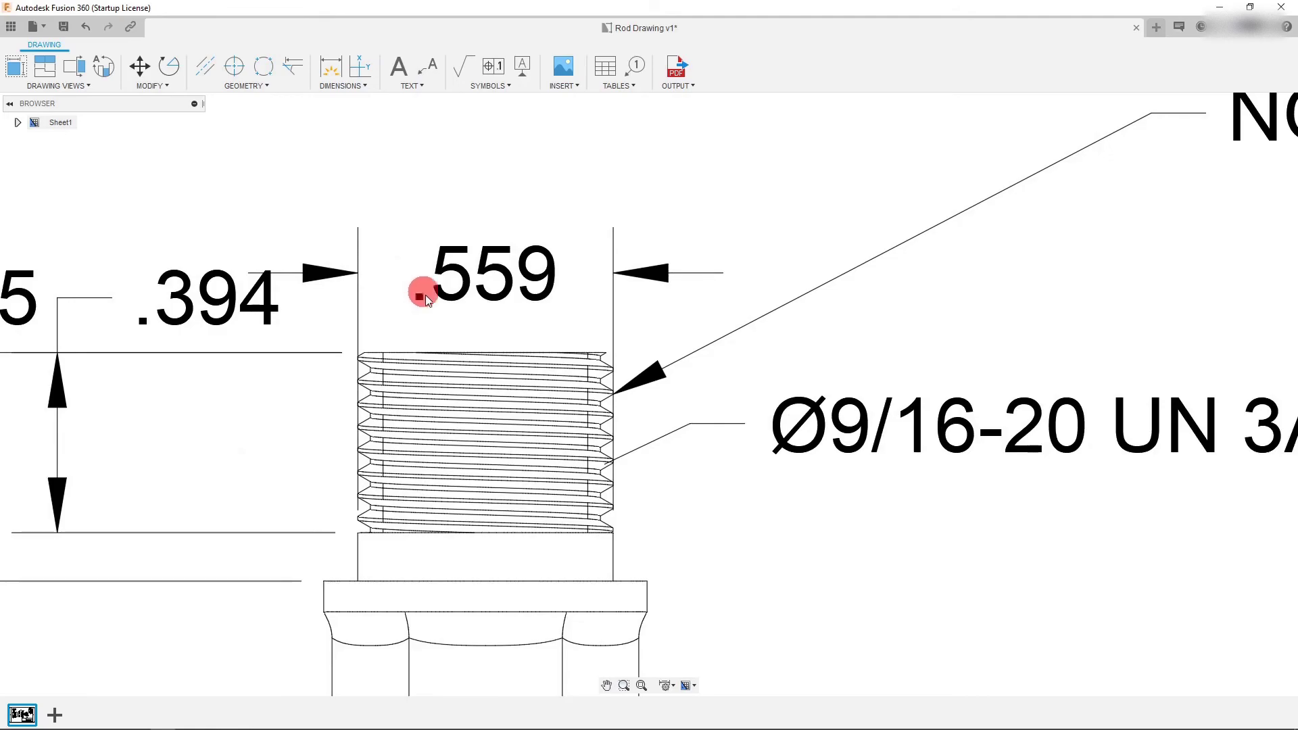
{"action": "double_click", "coordinate": [506, 290]}
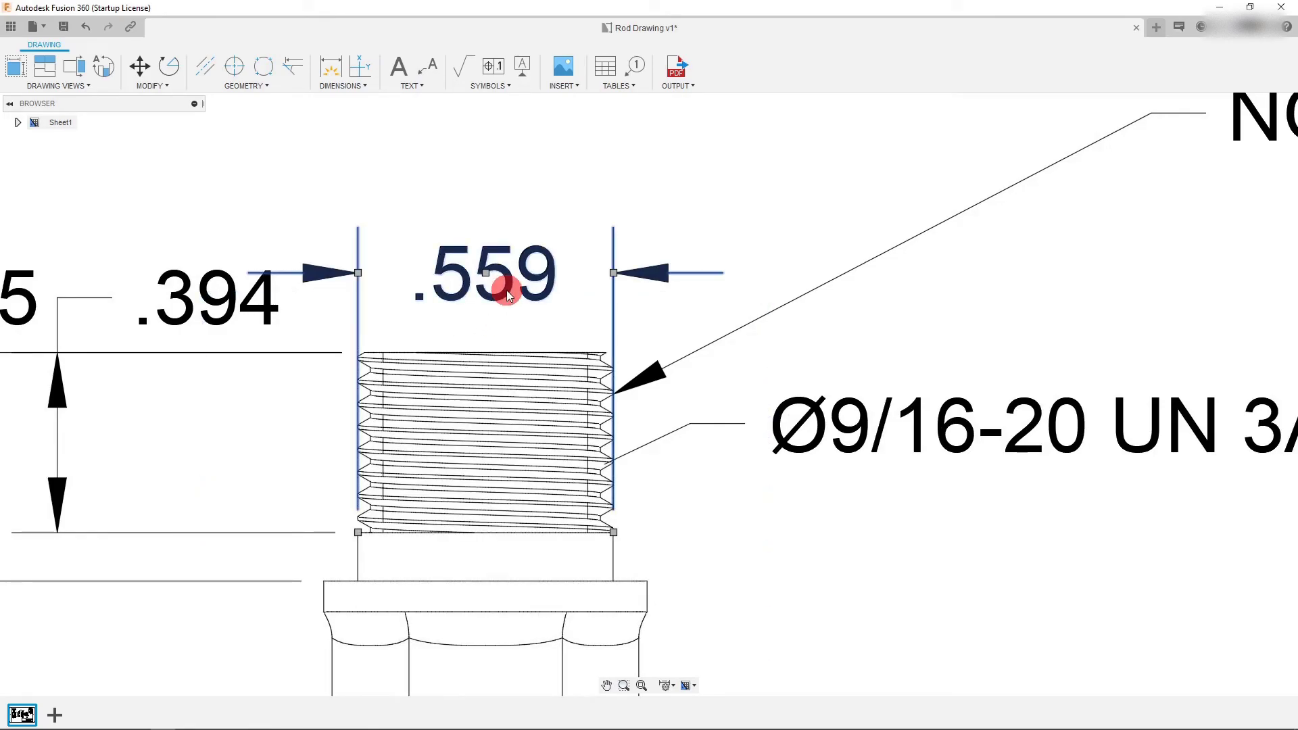
{"action": "double_click", "coordinate": [423, 284]}
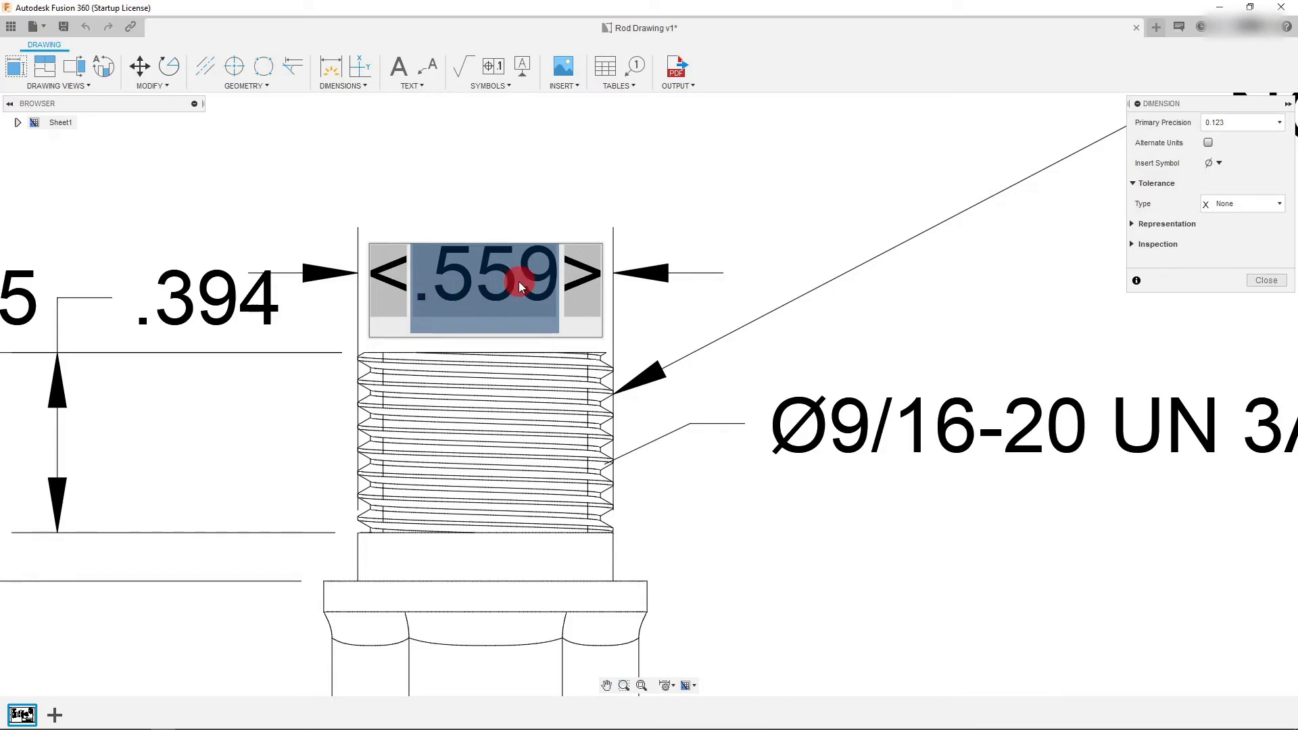
{"action": "key", "text": "Home"}
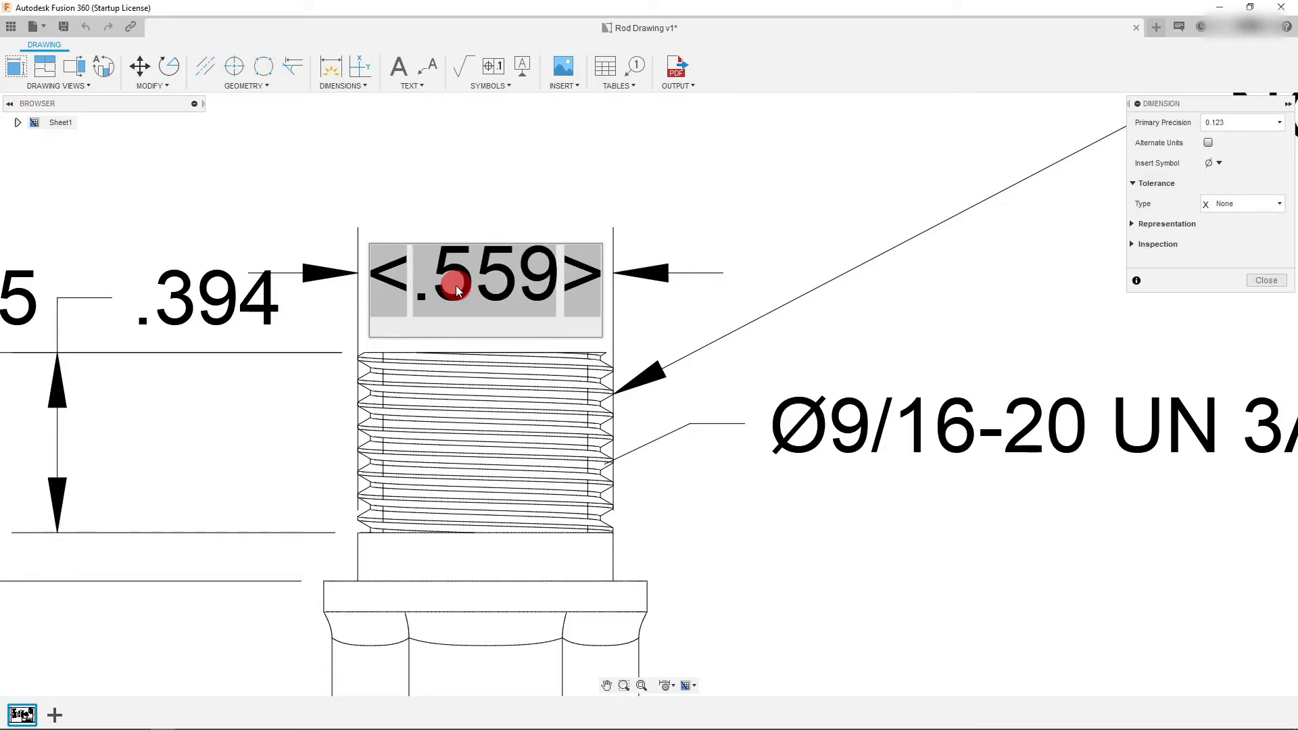
{"action": "left_click", "coordinate": [1211, 166]}
{"action": "left_click", "coordinate": [1188, 180]}
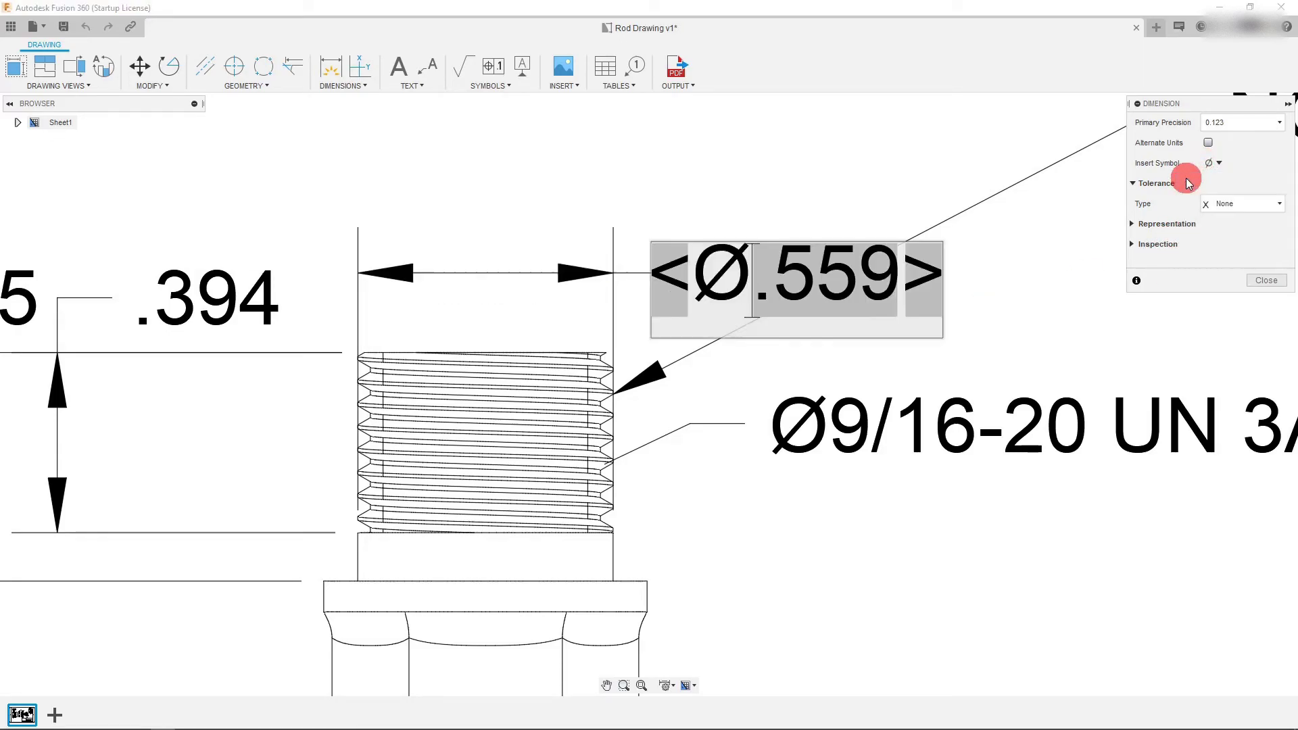
{"action": "left_click", "coordinate": [1265, 280]}
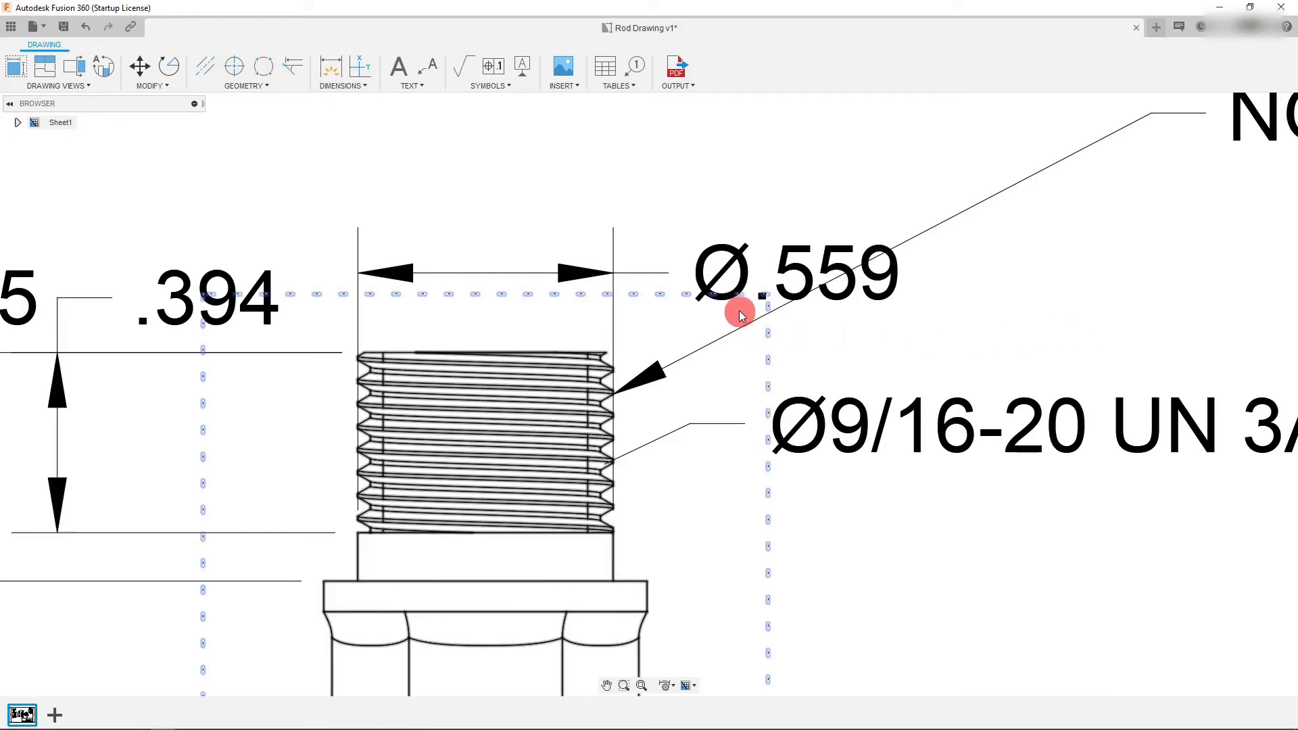
{"action": "key", "text": "F6"}
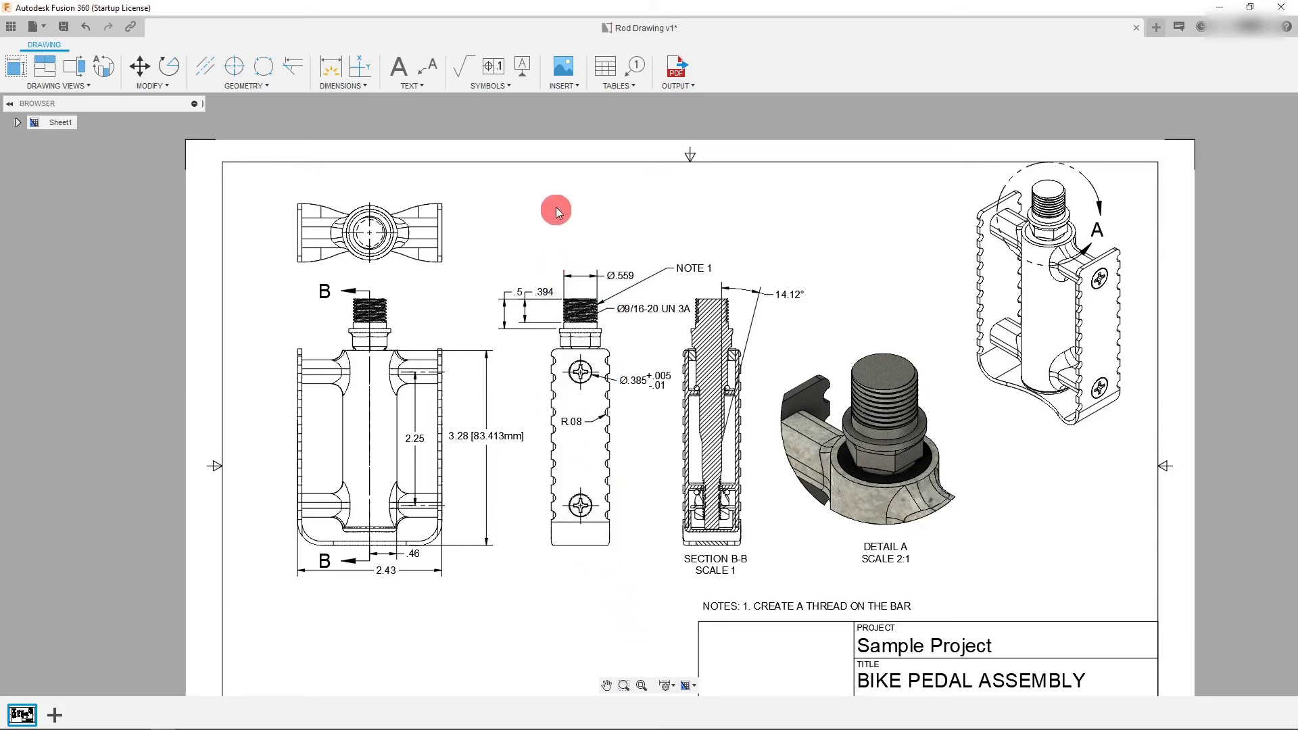
Start inserting an image and choose the Cover image file.
{"action": "left_click", "coordinate": [575, 87]}
{"action": "left_click", "coordinate": [574, 100]}
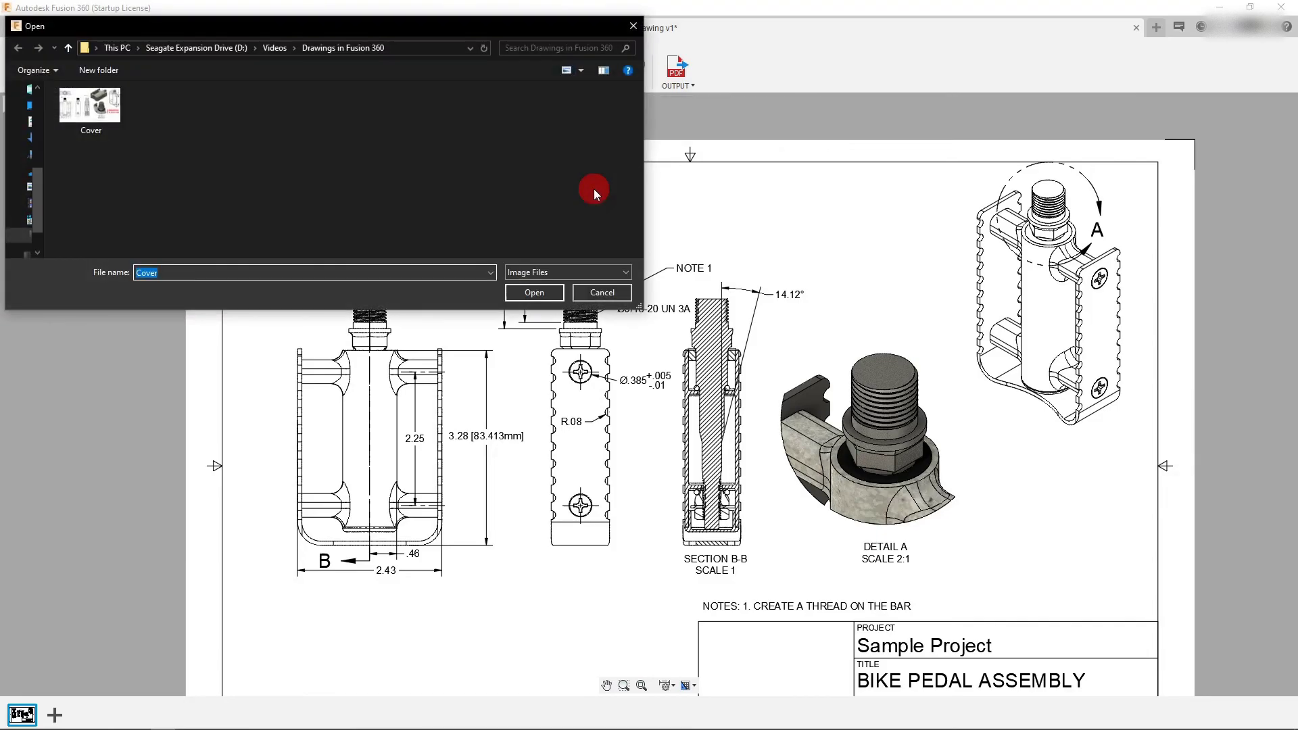
{"action": "left_click", "coordinate": [79, 116]}
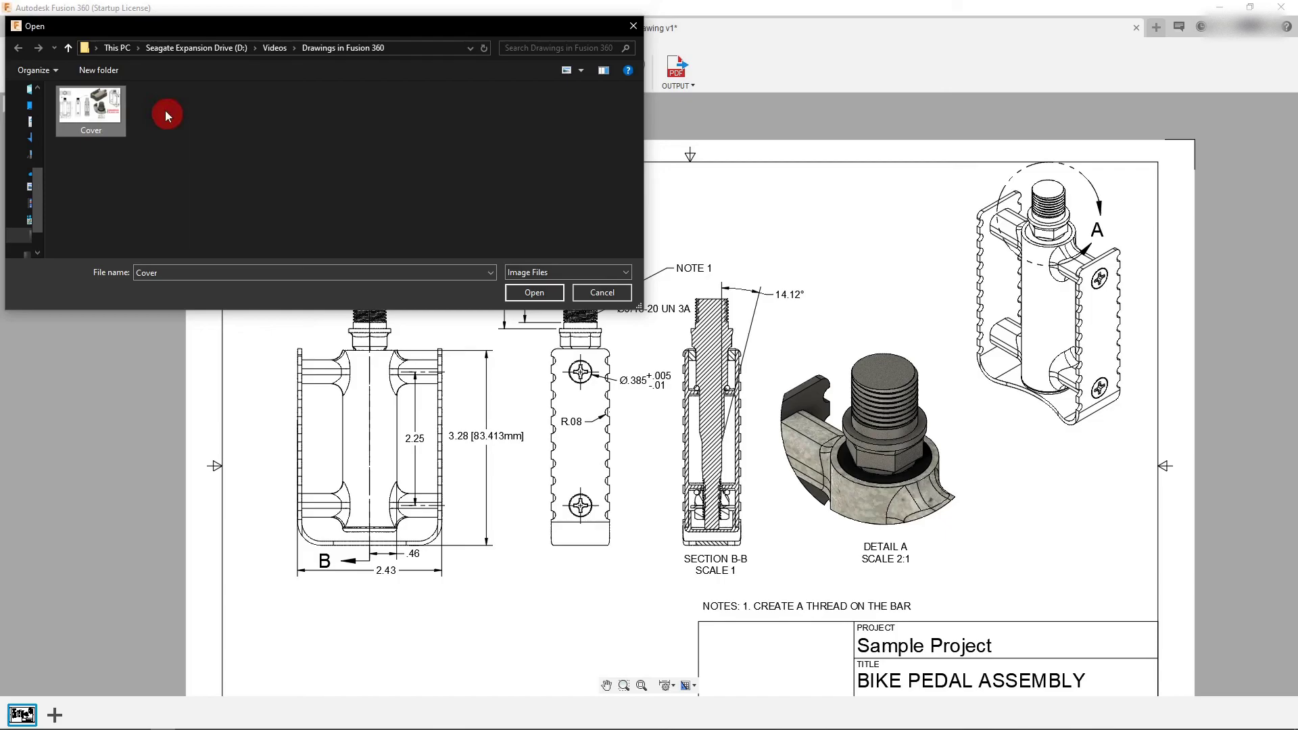
{"action": "left_click", "coordinate": [534, 292]}
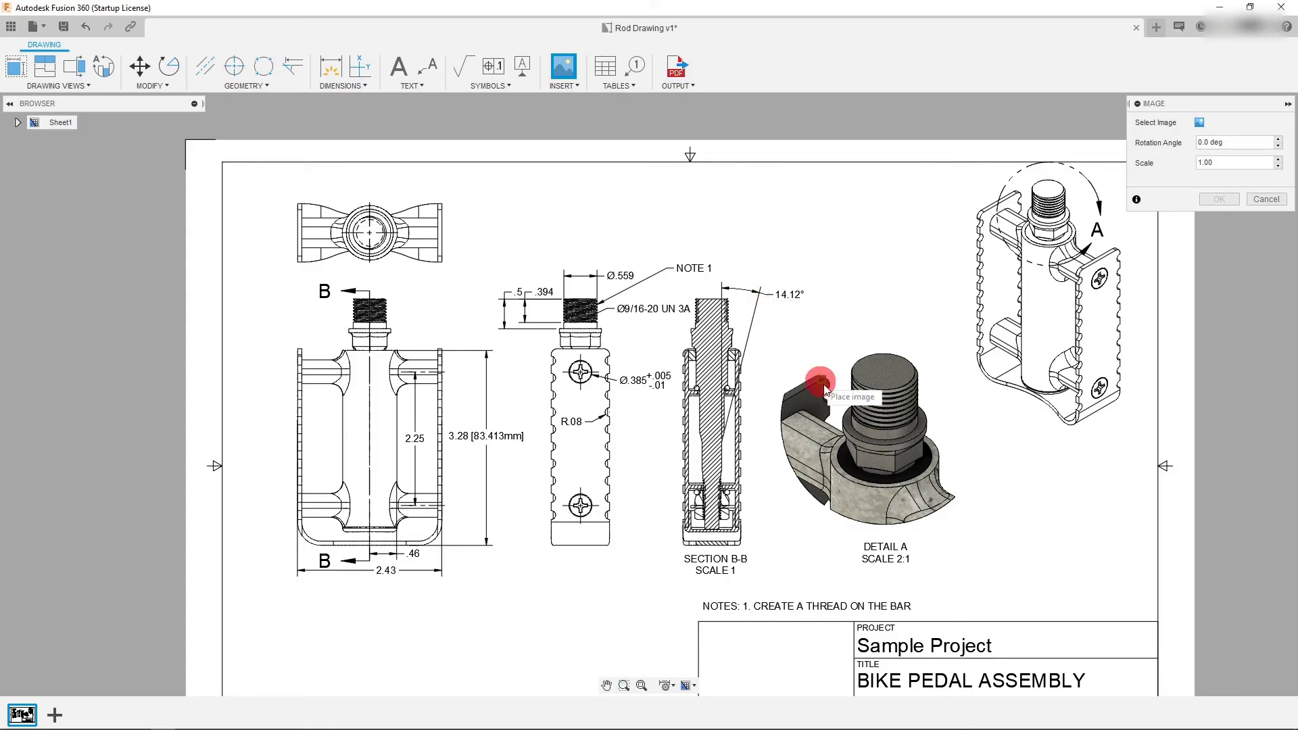
Place the Cover image at the sheet's lower right, leaving its scale at 1.00.
{"action": "left_click", "coordinate": [980, 600]}
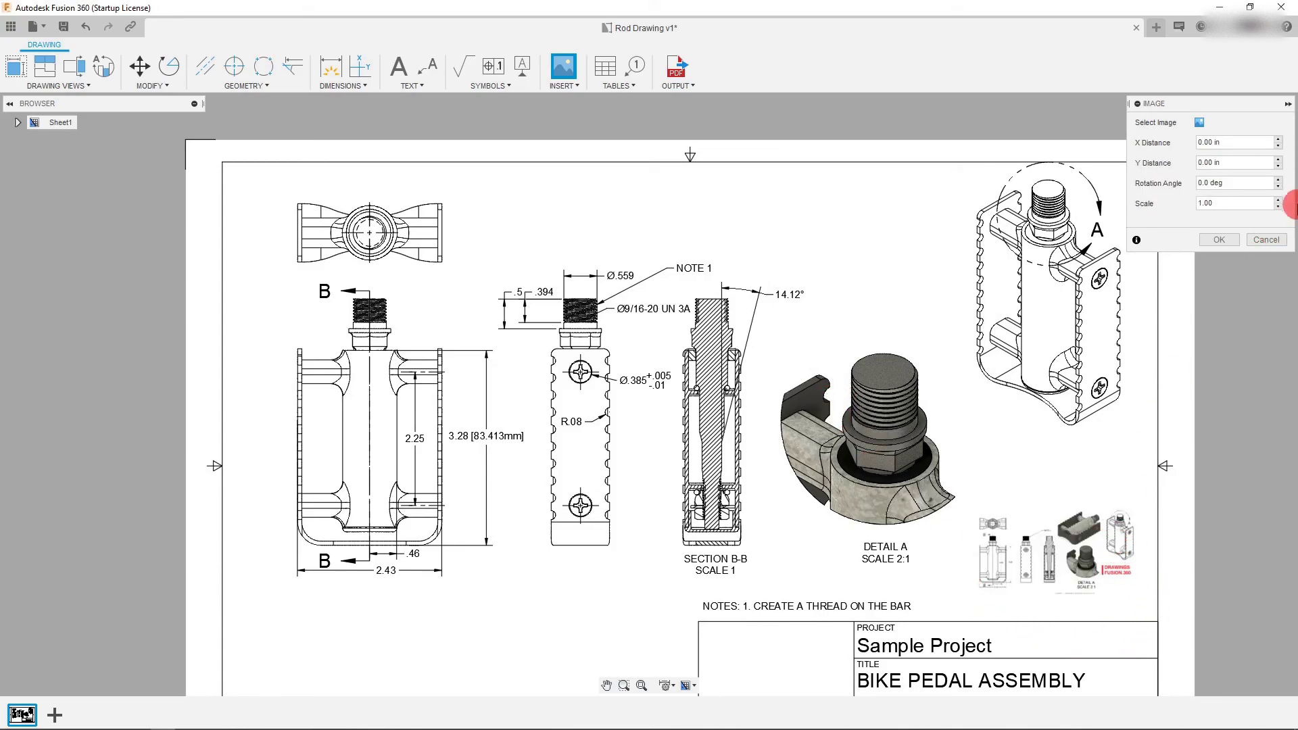
{"action": "left_click", "coordinate": [1277, 200]}
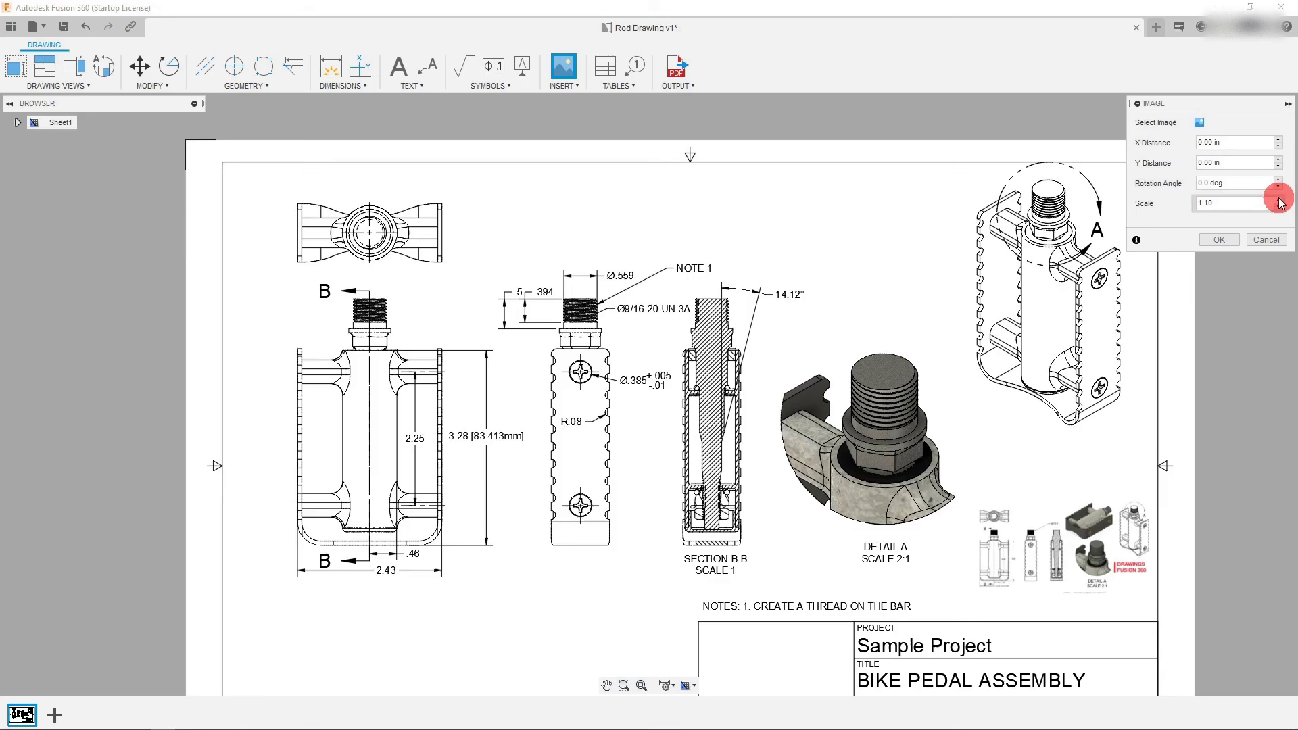
{"action": "left_click", "coordinate": [1278, 201]}
{"action": "left_click", "coordinate": [1278, 200]}
{"action": "left_click", "coordinate": [1278, 200]}
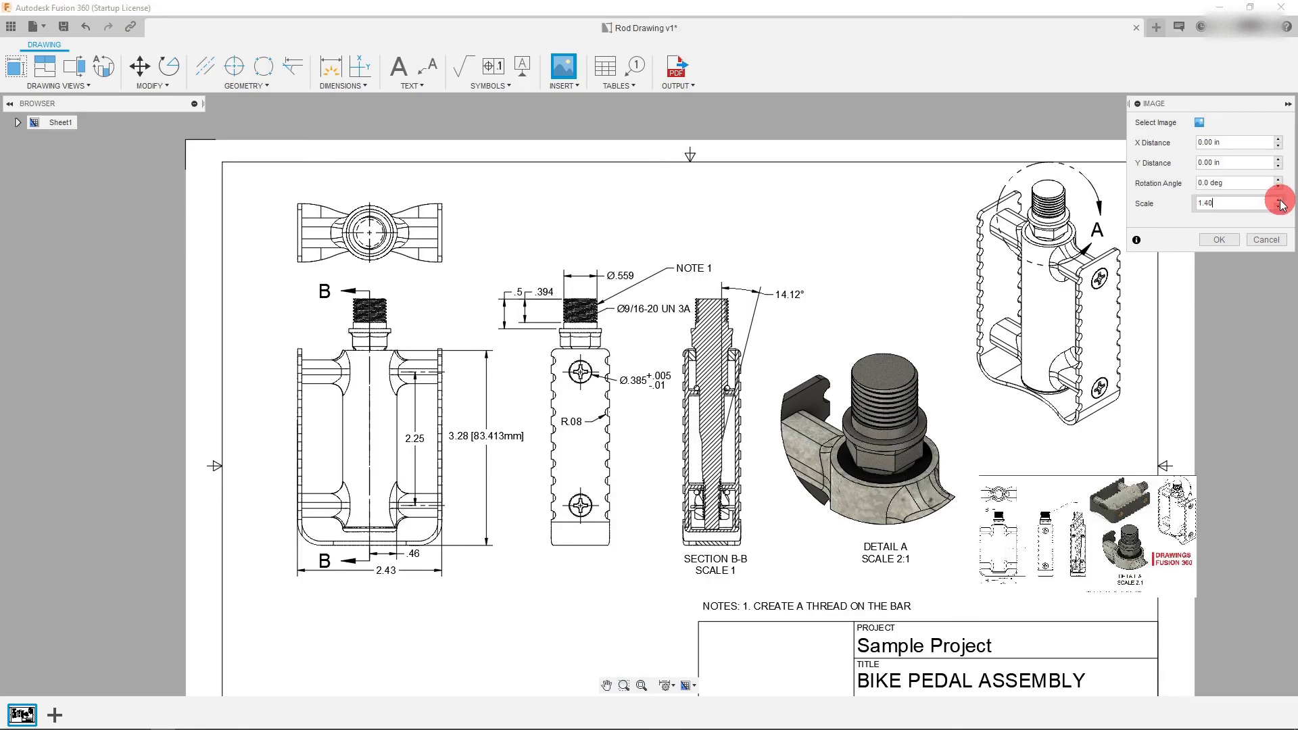
{"action": "left_click", "coordinate": [1279, 206]}
{"action": "left_click", "coordinate": [1278, 207]}
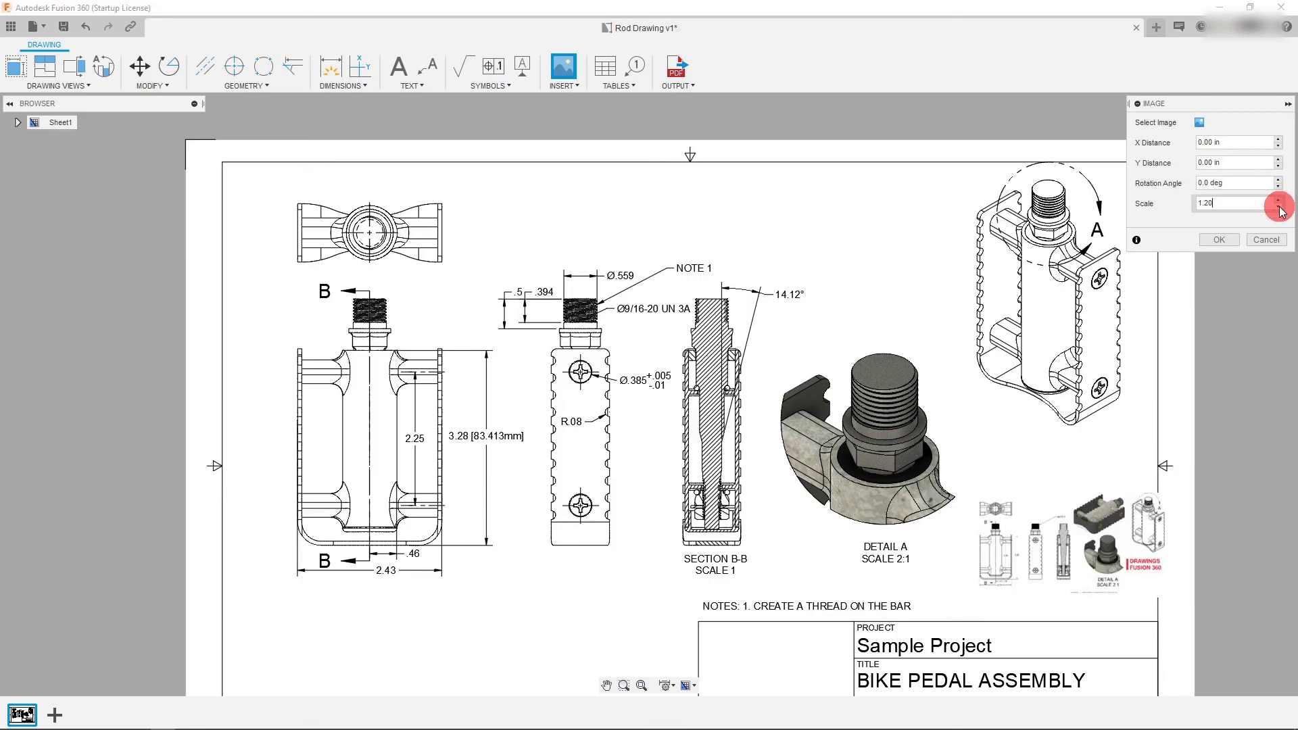
{"action": "left_click", "coordinate": [1278, 207]}
{"action": "left_click", "coordinate": [1279, 207]}
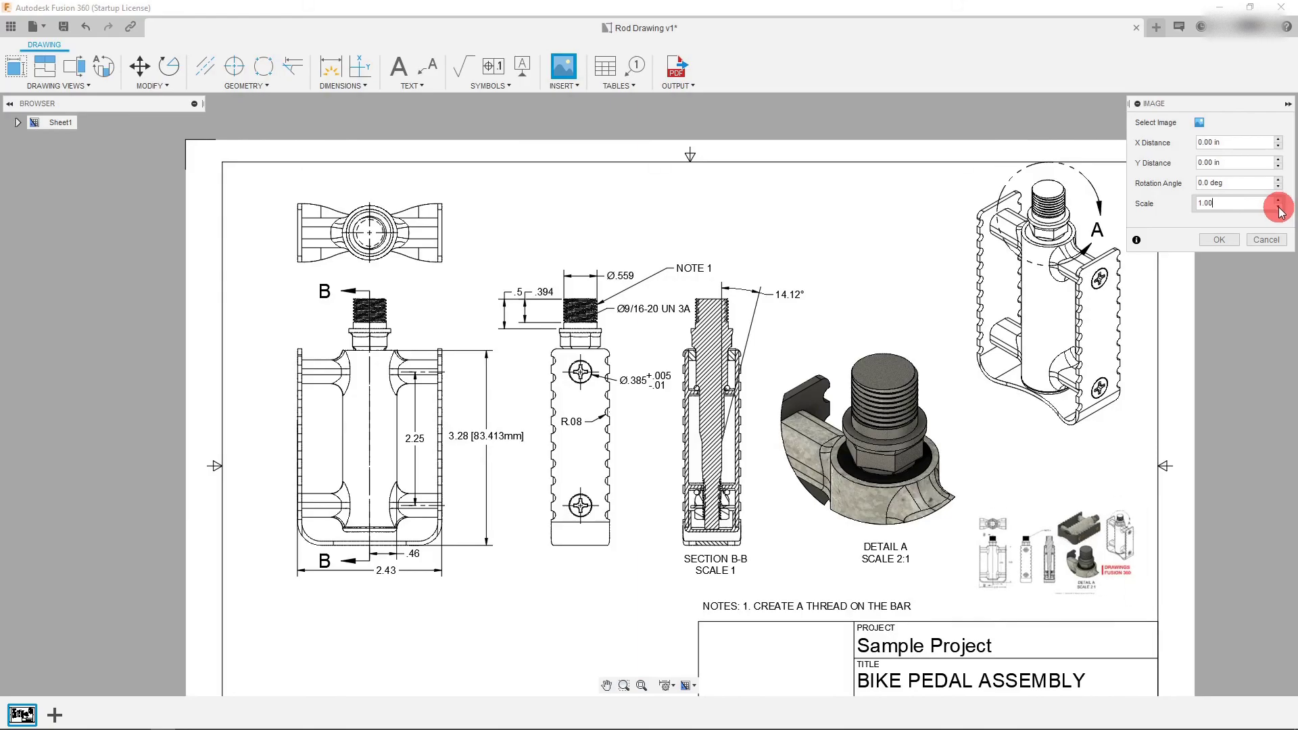
{"action": "left_click", "coordinate": [1220, 242]}
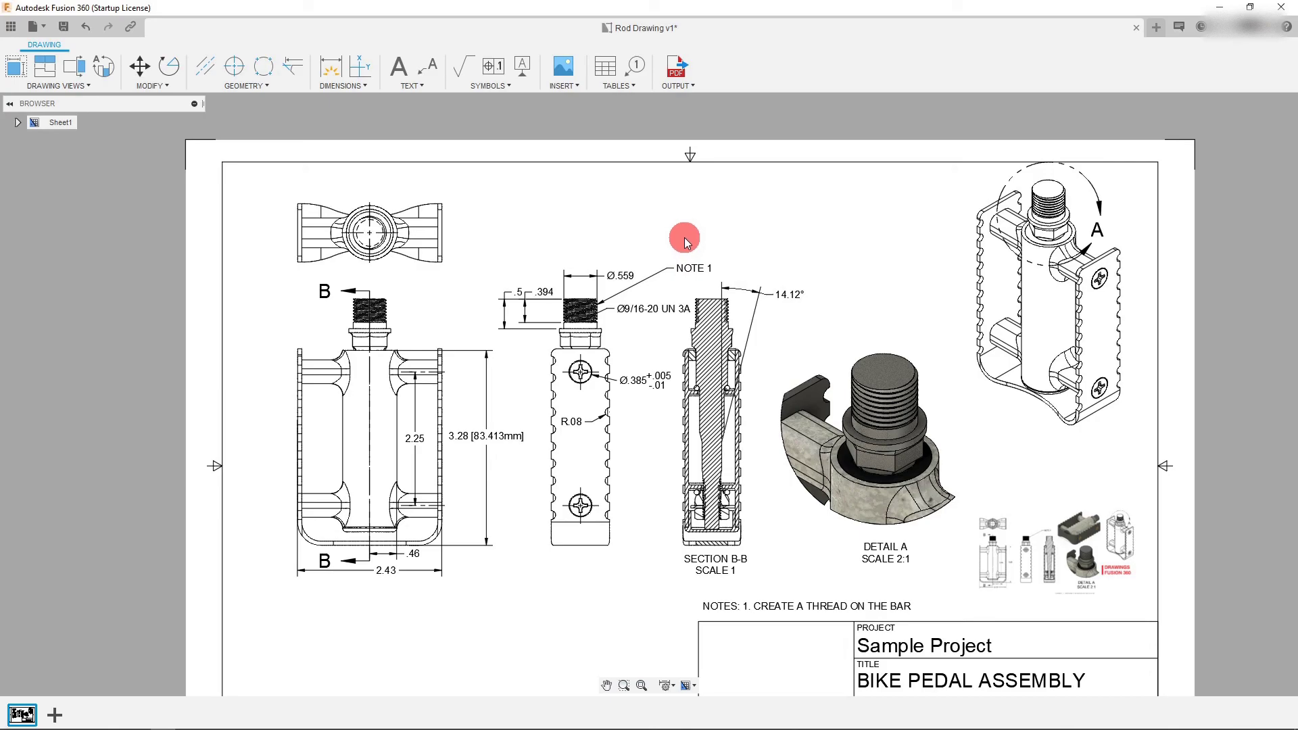
{"action": "scroll", "coordinate": [685, 242], "scroll_direction": "down", "scroll_amount": 1}
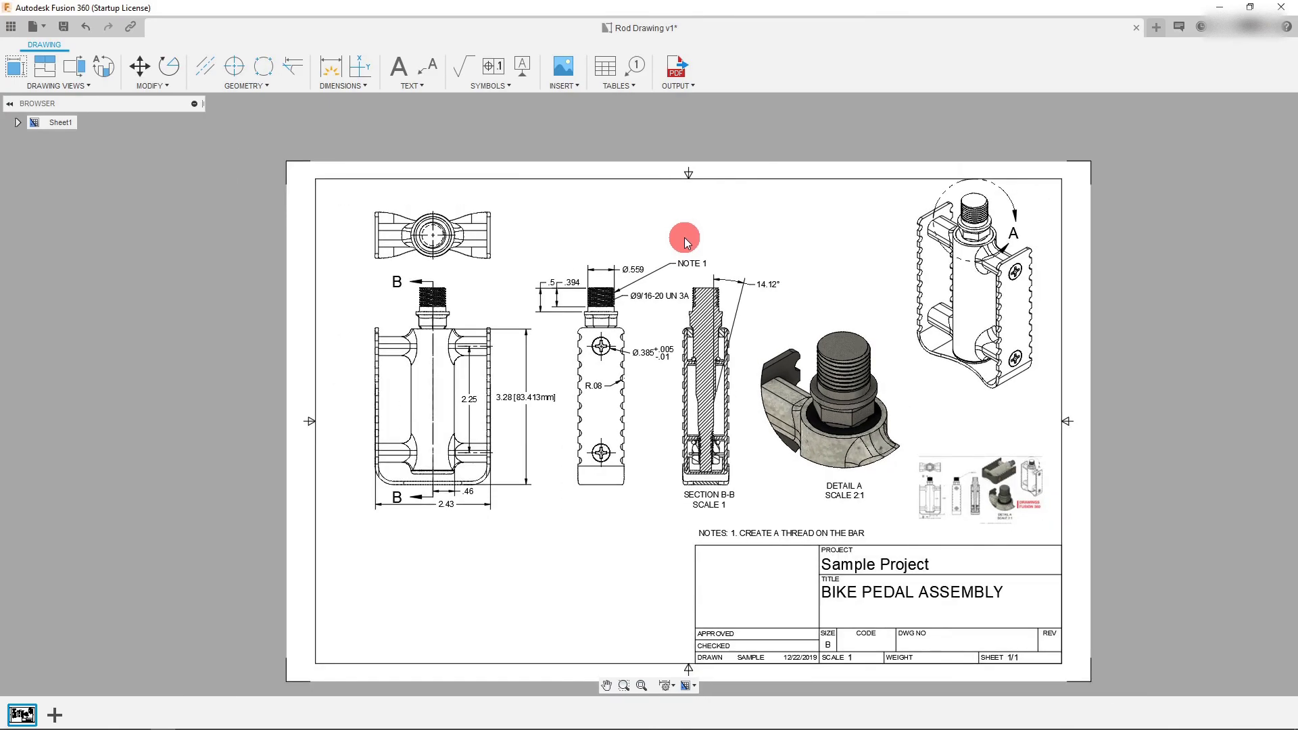
{"action": "scroll", "coordinate": [761, 559], "scroll_direction": "up", "scroll_amount": 1}
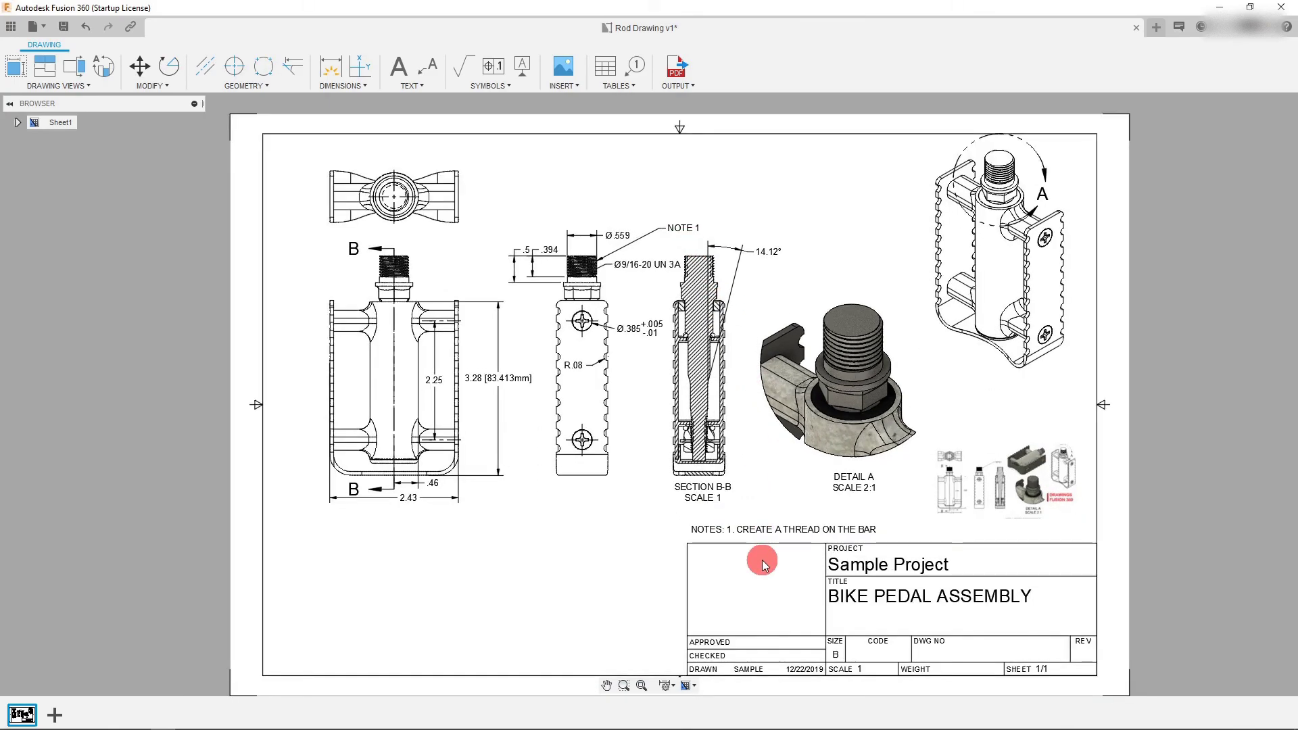